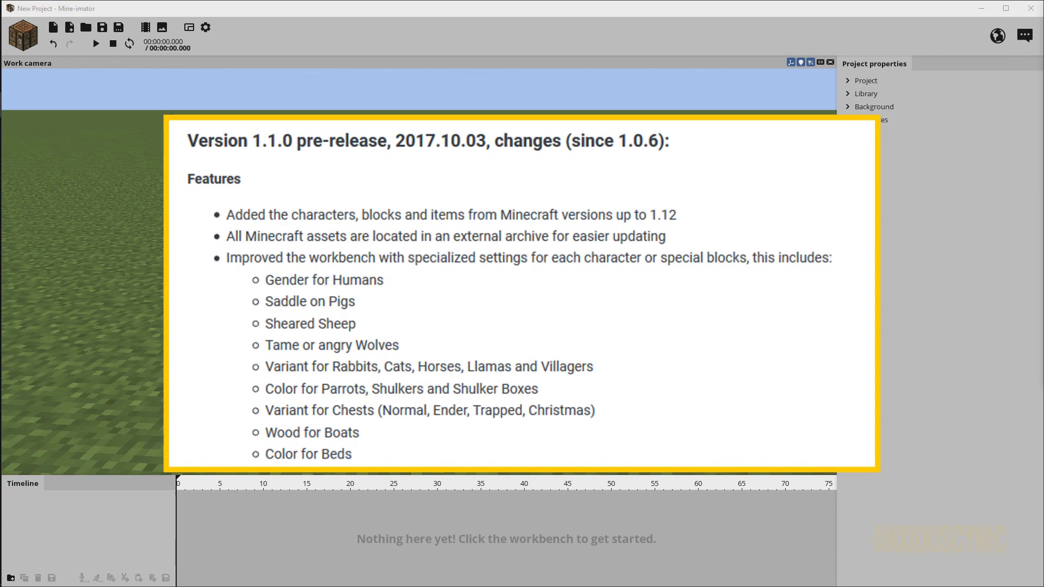
# Examine the Graphics options in the settings, including texture filtering level and glowing block brightness, and close the settings
pyautogui.click(24, 34)
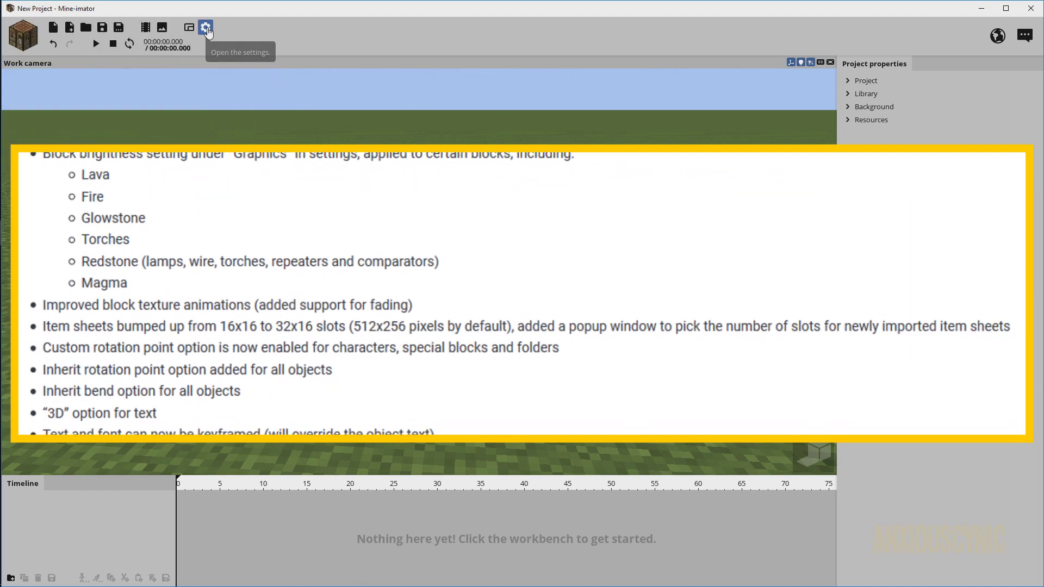
pyautogui.click(206, 30)
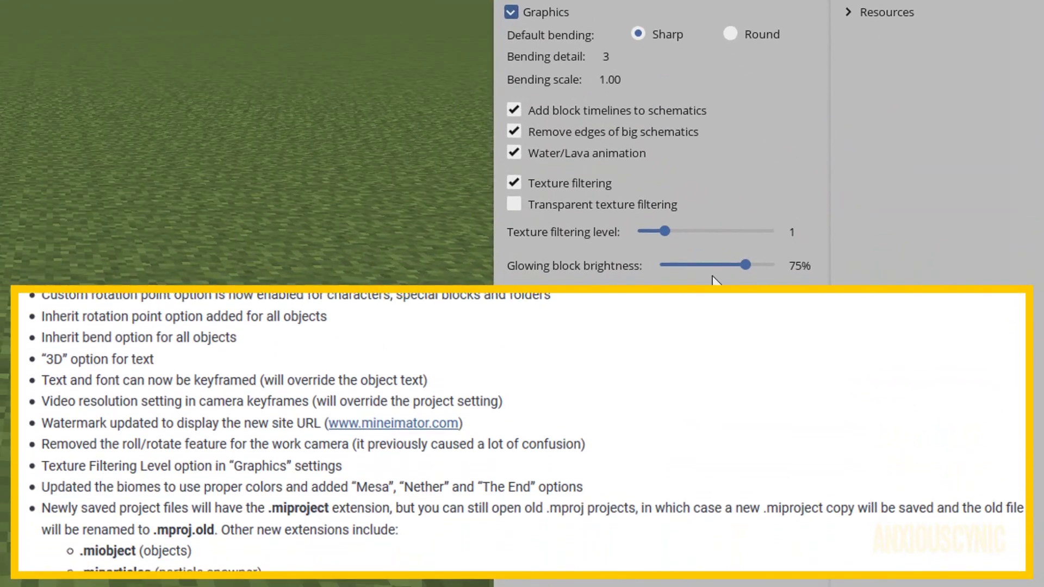
pyautogui.click(544, 15)
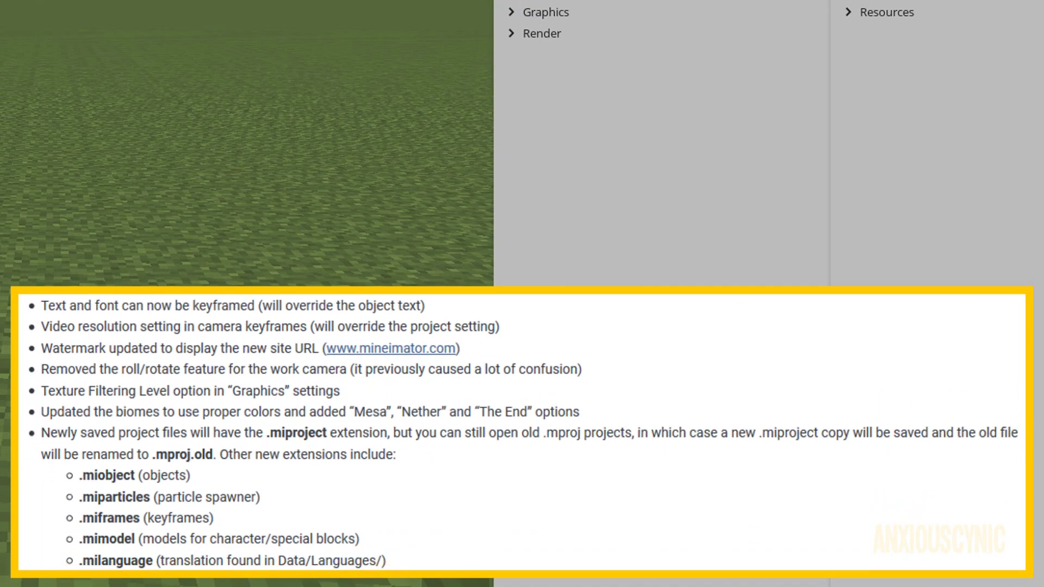
pyautogui.click(544, 1)
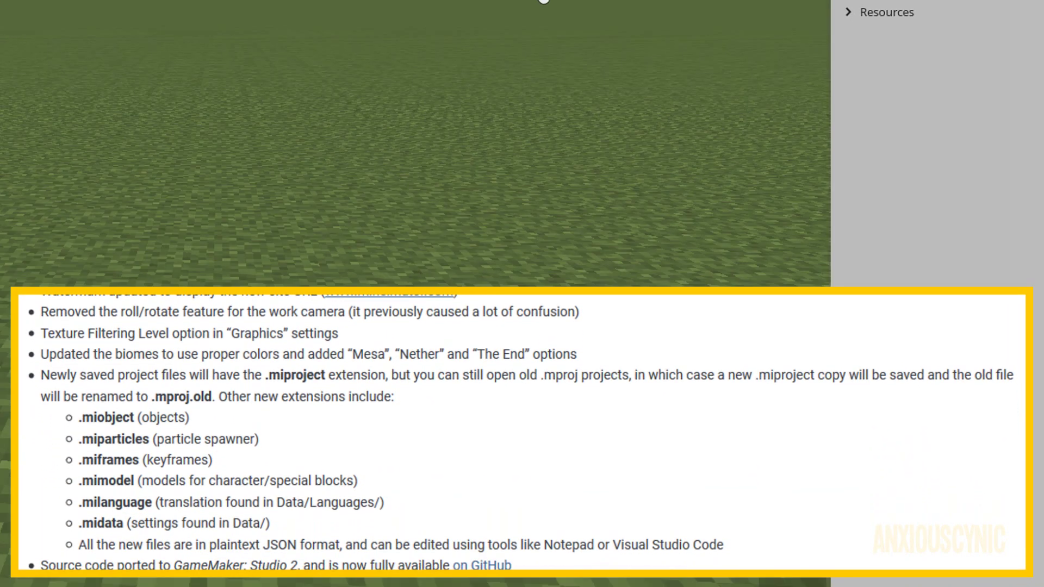
pyautogui.moveTo(369, 253); pyautogui.dragTo(370, 237)
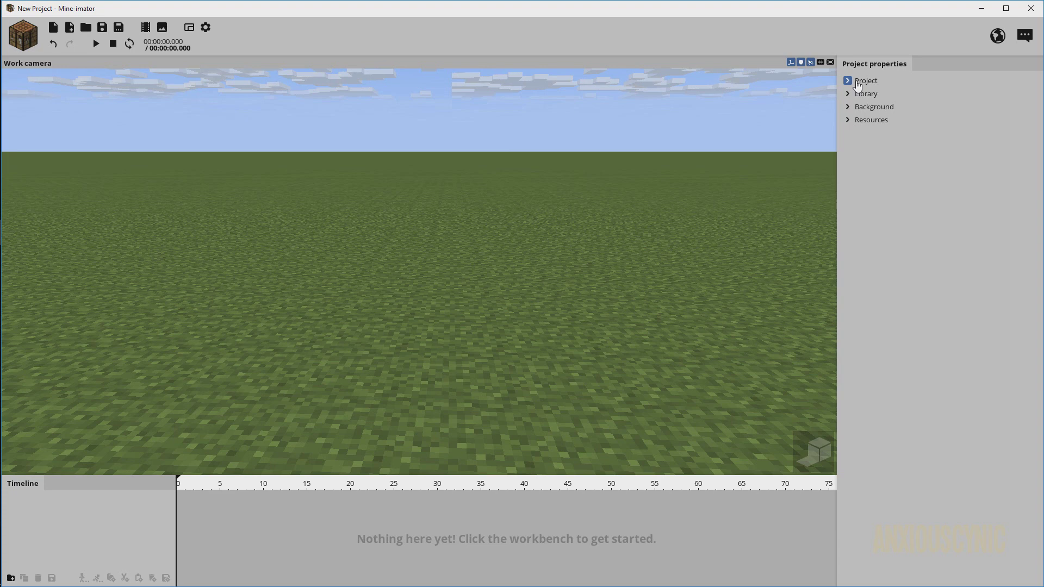
# Review the Project, Library, Background and Resources sections of the project properties, collapsing each one again
pyautogui.click(858, 85)
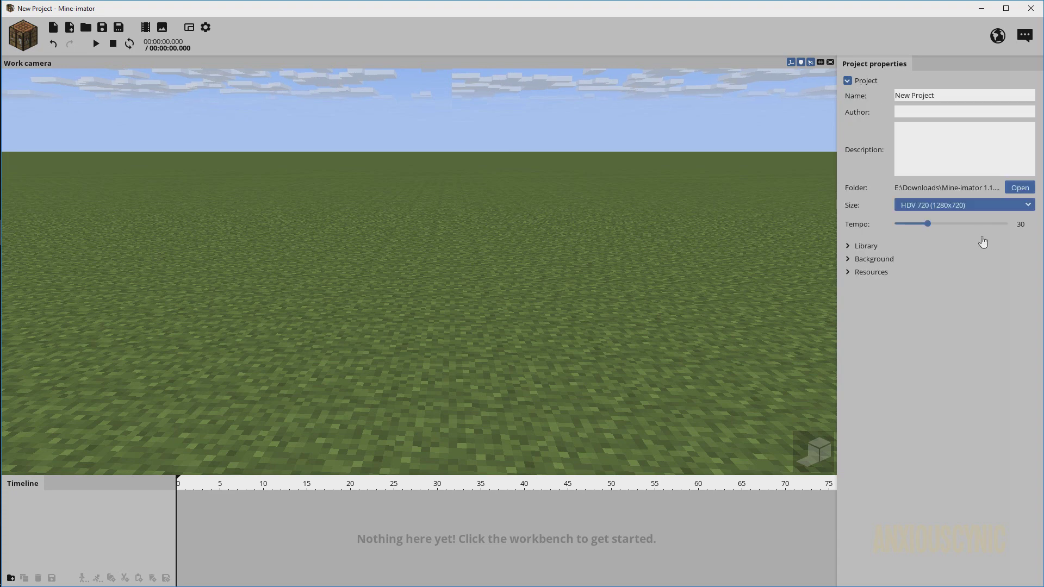
pyautogui.click(855, 82)
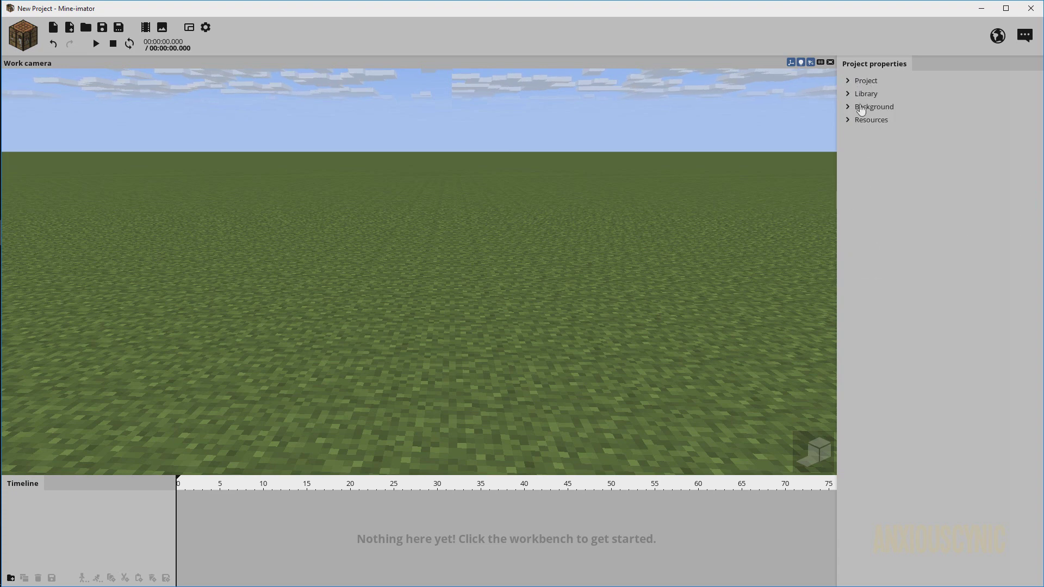
pyautogui.click(864, 94)
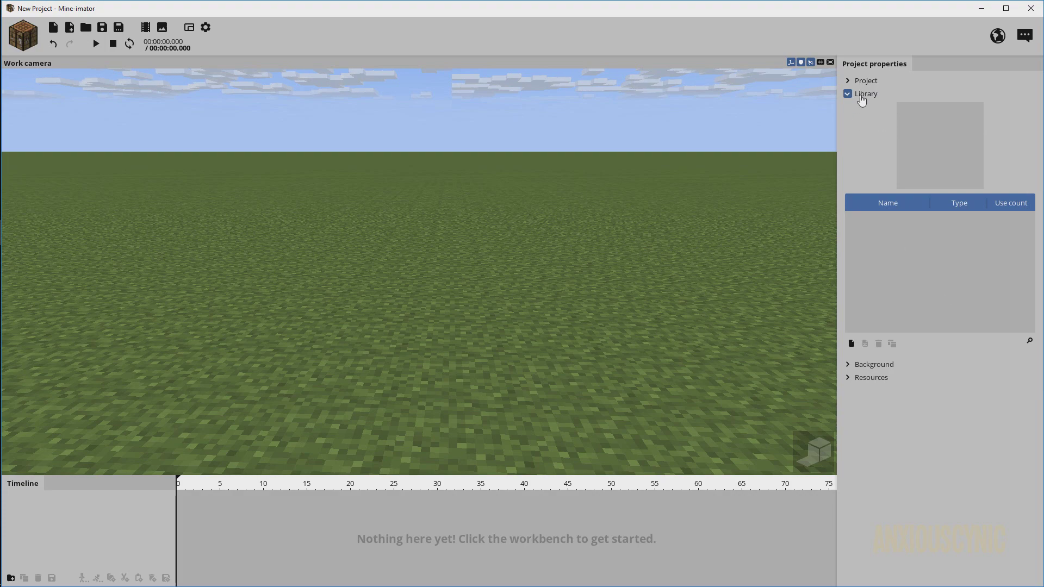
pyautogui.click(862, 95)
pyautogui.click(861, 108)
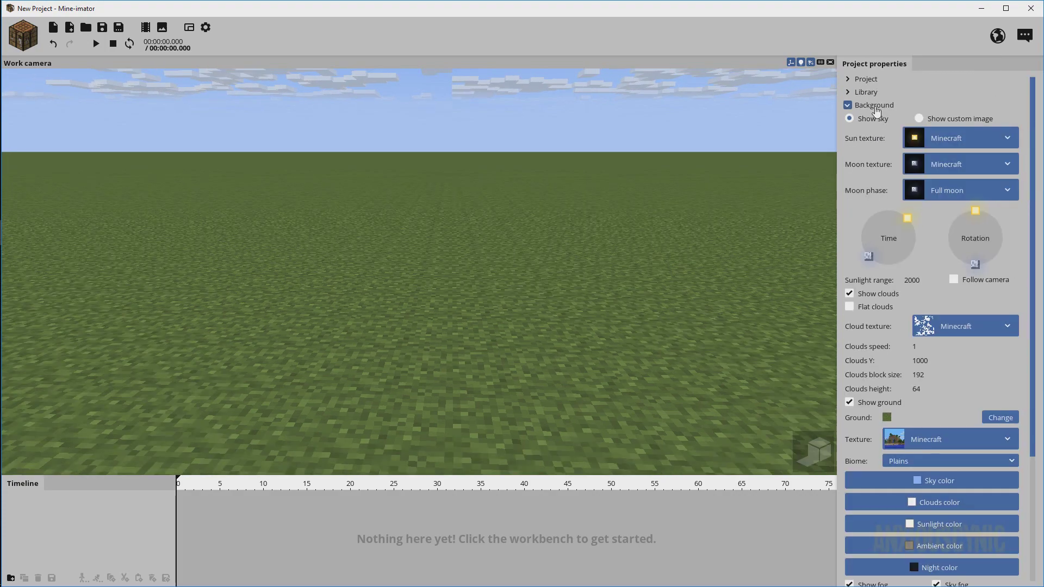
pyautogui.click(861, 107)
pyautogui.click(867, 121)
pyautogui.click(868, 120)
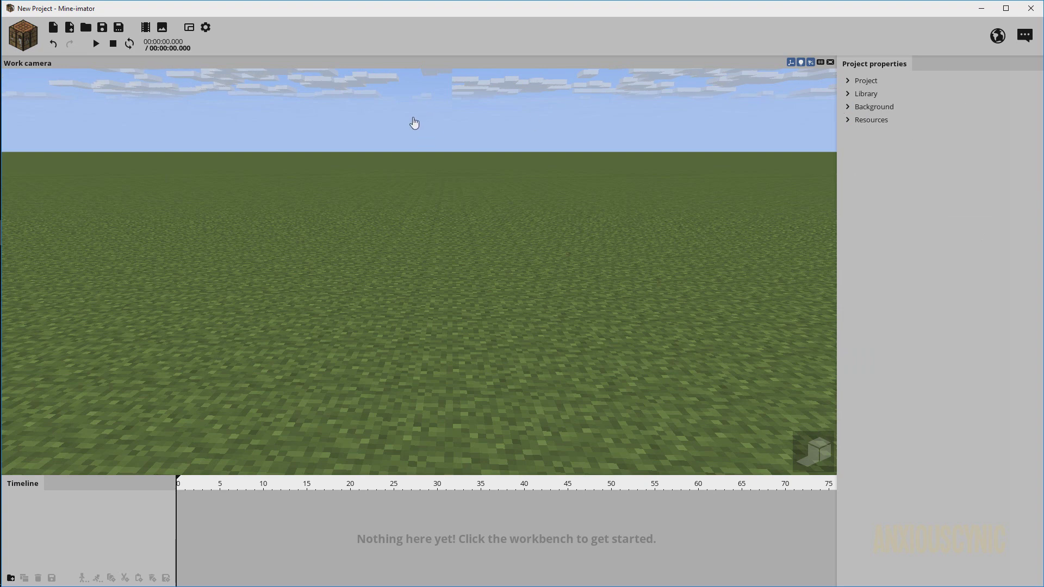
# Open the workbench's character creator and preview the Zombie model and the Human model's Alex and Steve variants
pyautogui.click(27, 47)
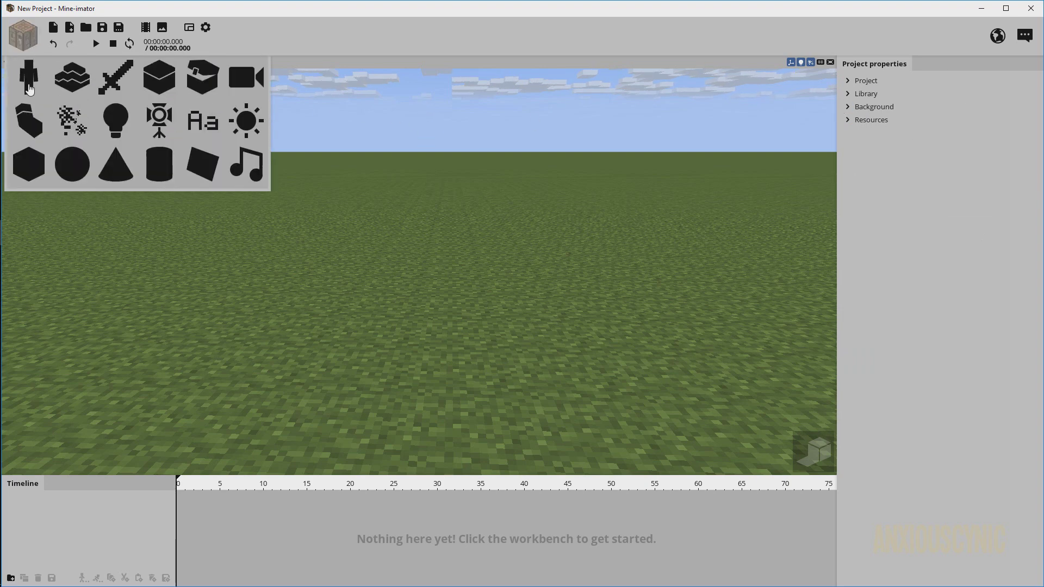
pyautogui.click(29, 81)
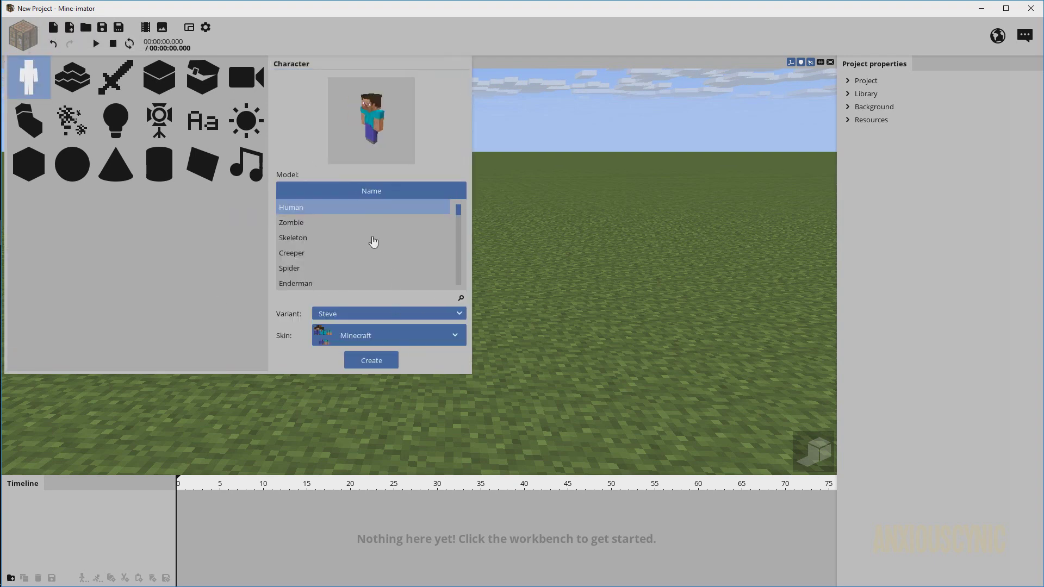
pyautogui.click(288, 223)
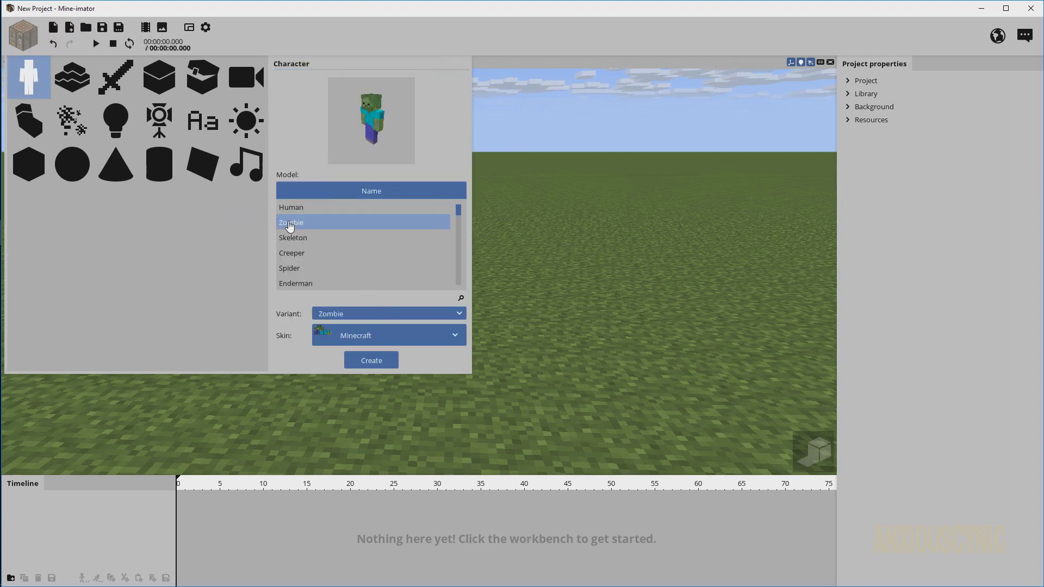
pyautogui.click(298, 211)
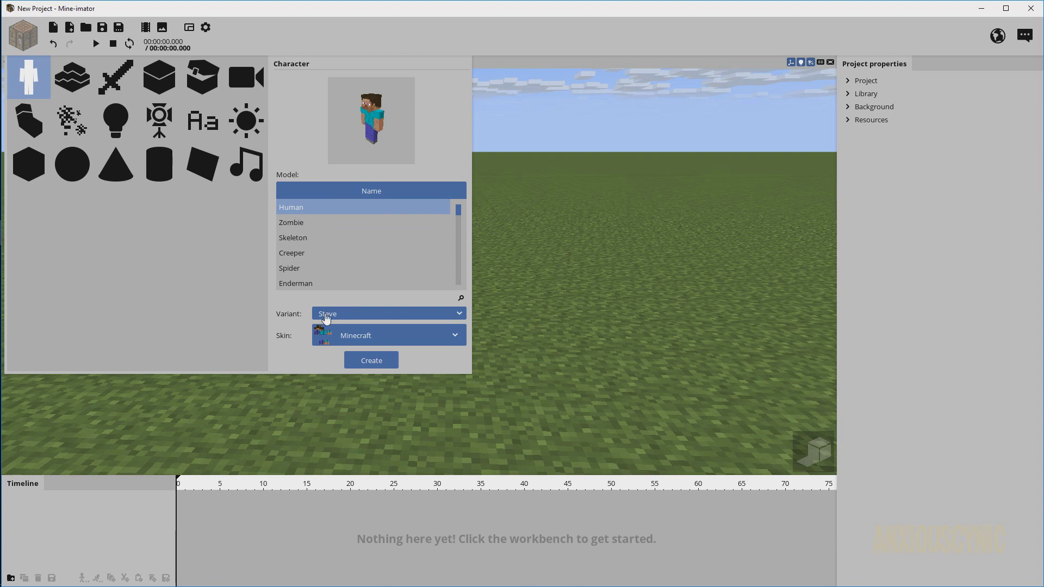
pyautogui.click(356, 315)
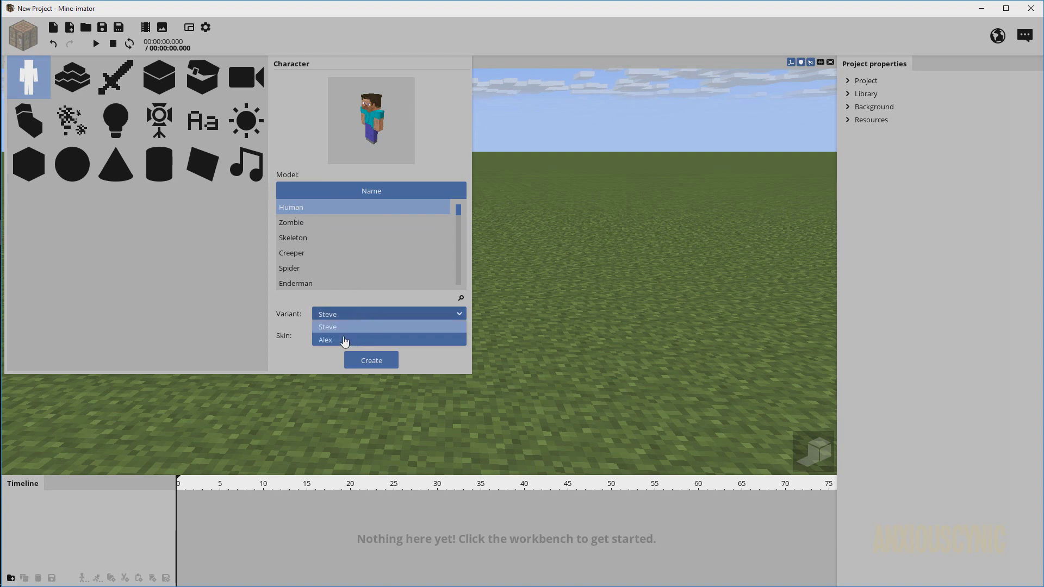
pyautogui.click(346, 340)
pyautogui.click(371, 313)
pyautogui.click(350, 329)
# Select the Zombie model, preview its Husk variant and return it to the Zombie variant
pyautogui.click(327, 223)
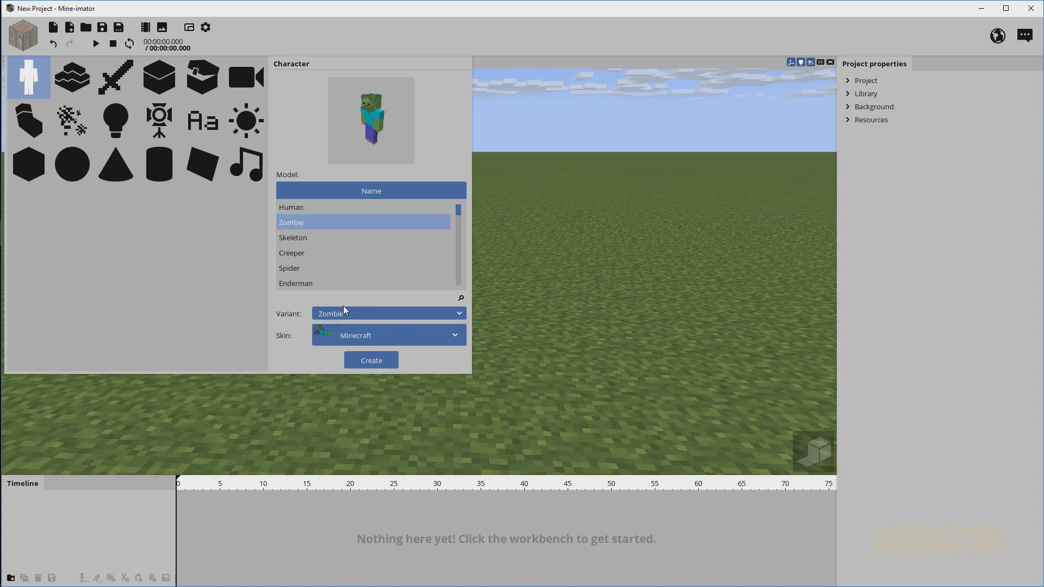
pyautogui.click(393, 314)
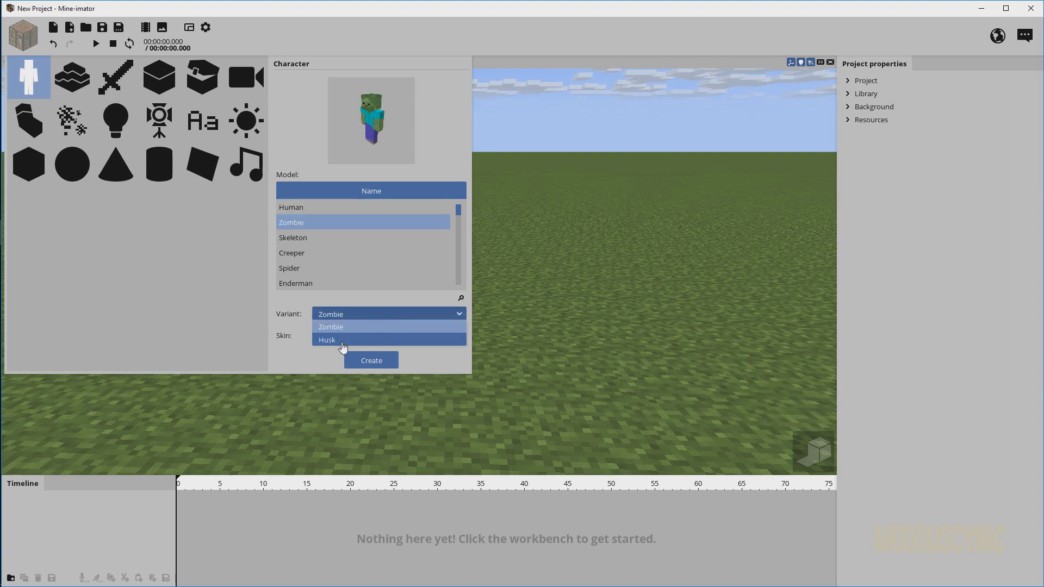
pyautogui.click(343, 341)
pyautogui.click(341, 329)
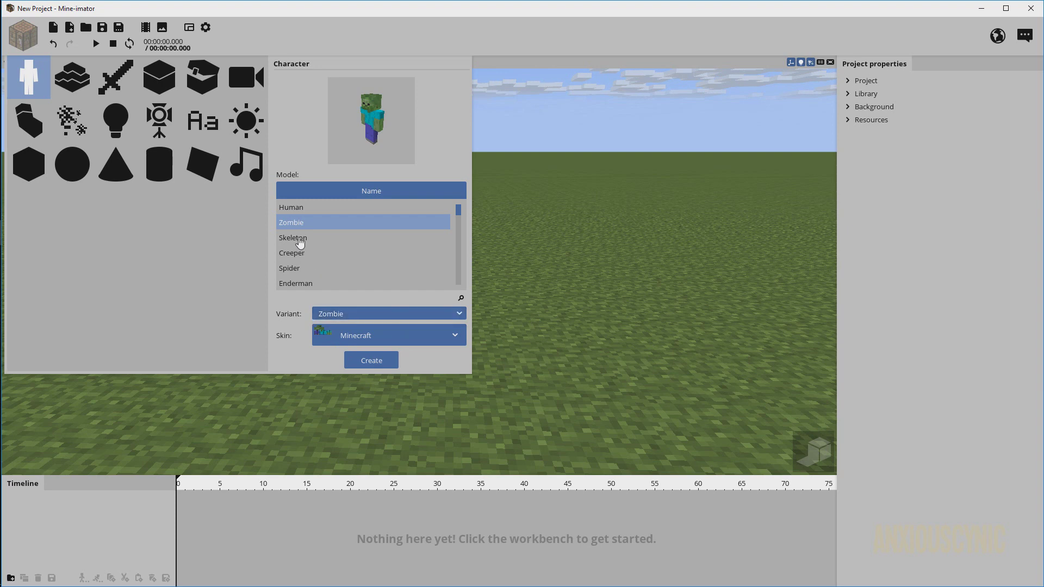
# Preview the Skeleton model and sort the character model list by name in descending order
pyautogui.click(300, 238)
pyautogui.scroll(-3, 308, 255)
pyautogui.click(363, 193)
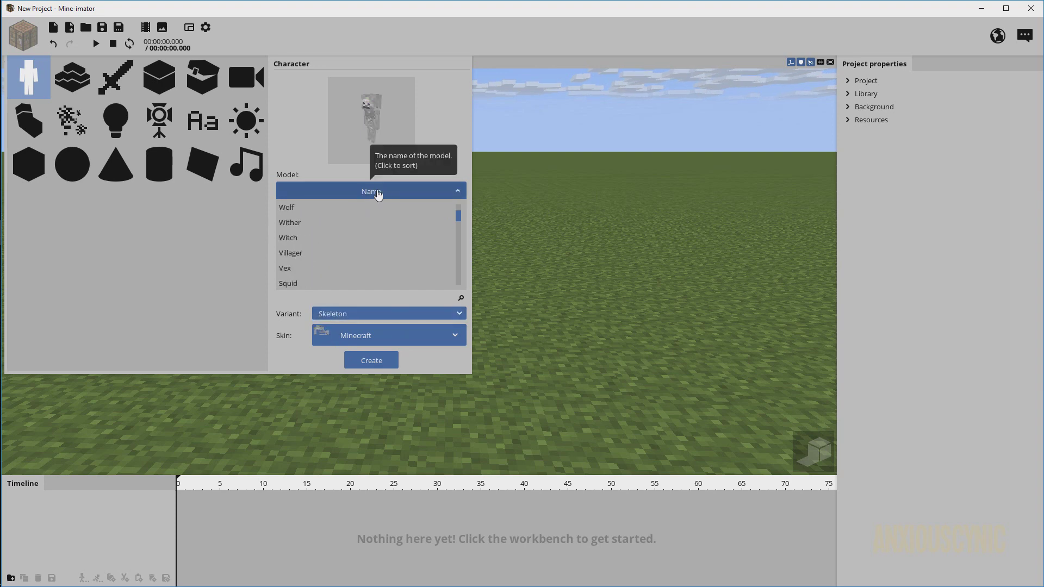
# Select the Villager model, preview its Butcher, Farmer and Priest variants, and return it to the Villager variant
pyautogui.click(303, 255)
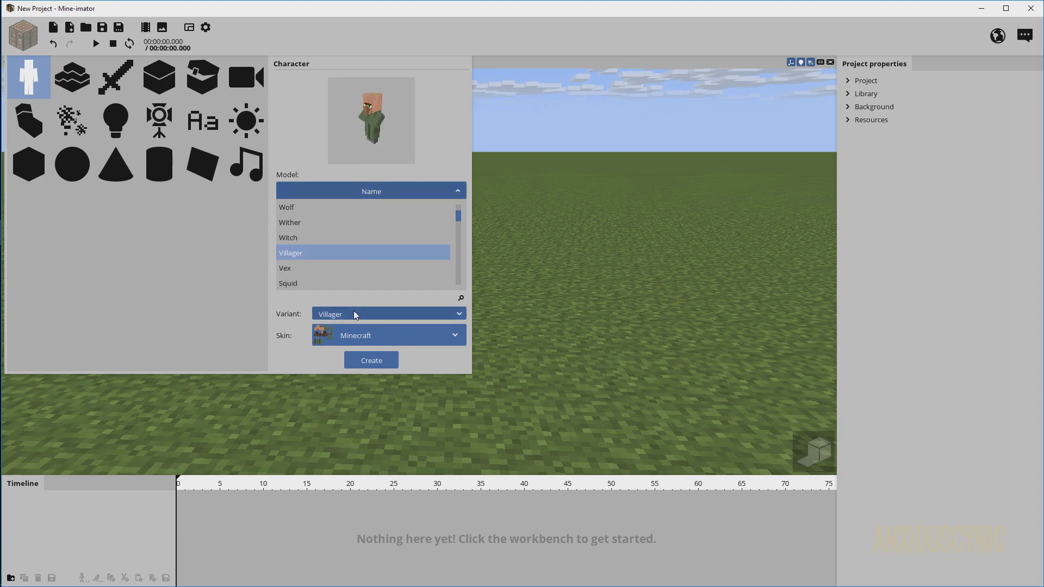
pyautogui.click(354, 315)
pyautogui.click(338, 329)
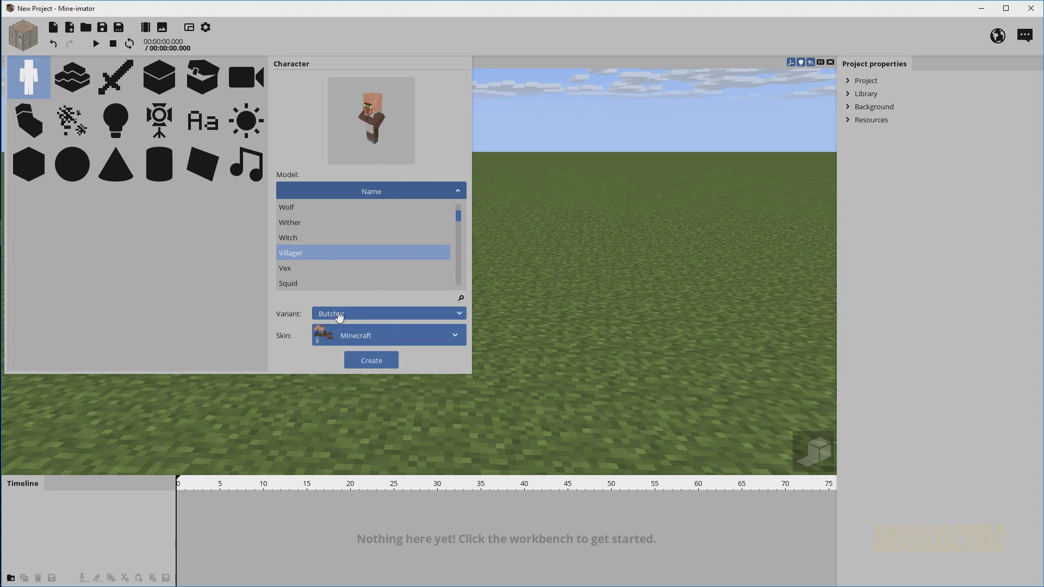
pyautogui.click(338, 315)
pyautogui.click(336, 341)
pyautogui.click(338, 314)
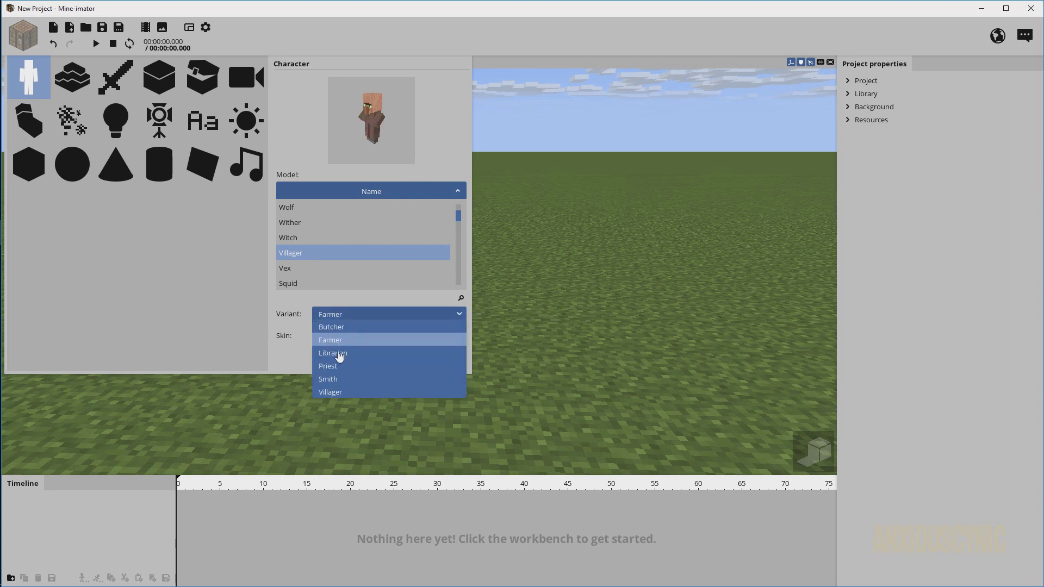
pyautogui.click(341, 366)
pyautogui.click(351, 314)
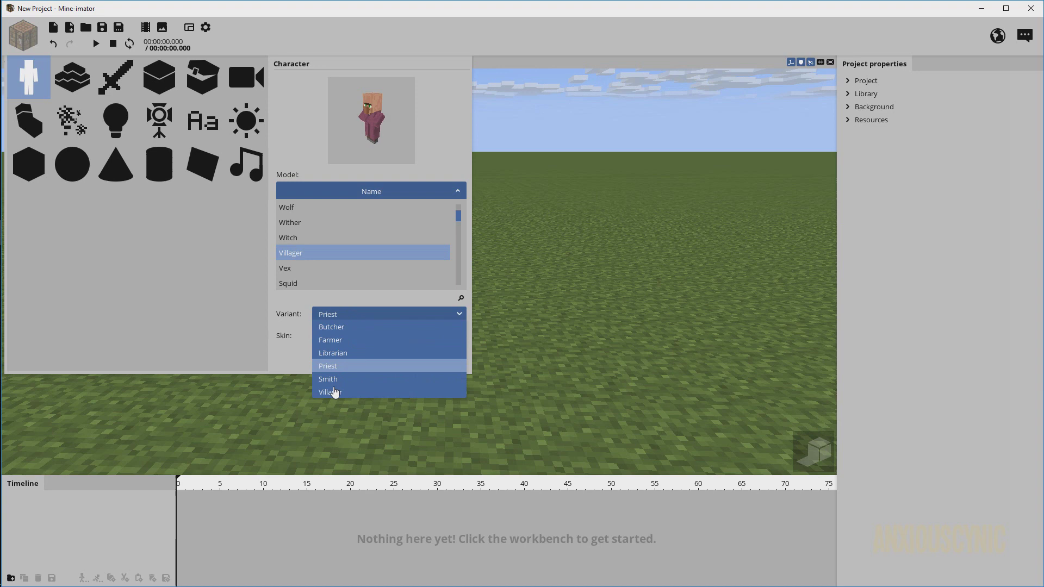
pyautogui.click(348, 315)
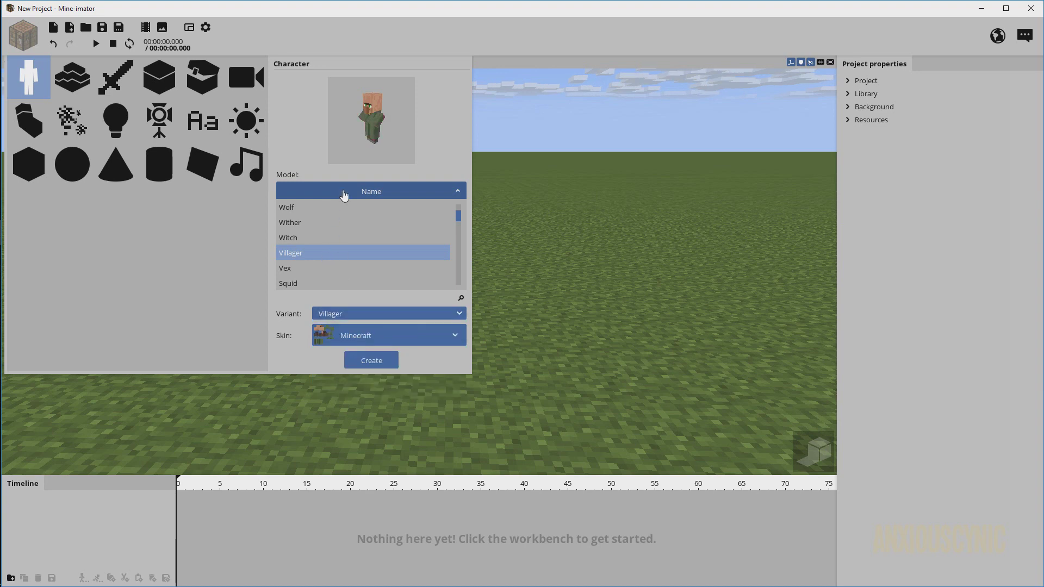
# Sort the model list by name in ascending order and preview the Blaze model
pyautogui.click(344, 195)
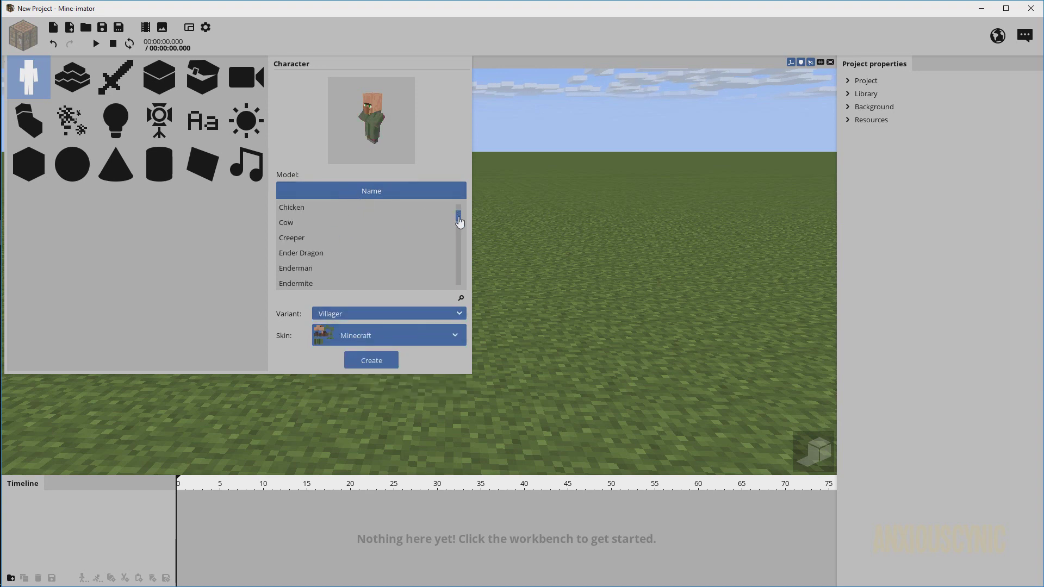
pyautogui.moveTo(458, 217); pyautogui.dragTo(458, 203)
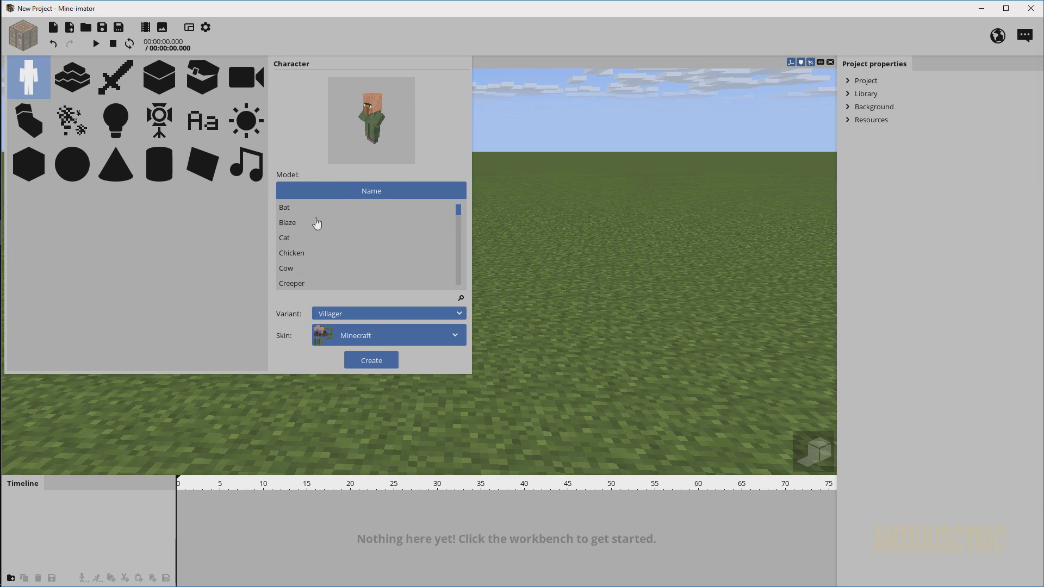
pyautogui.click(315, 222)
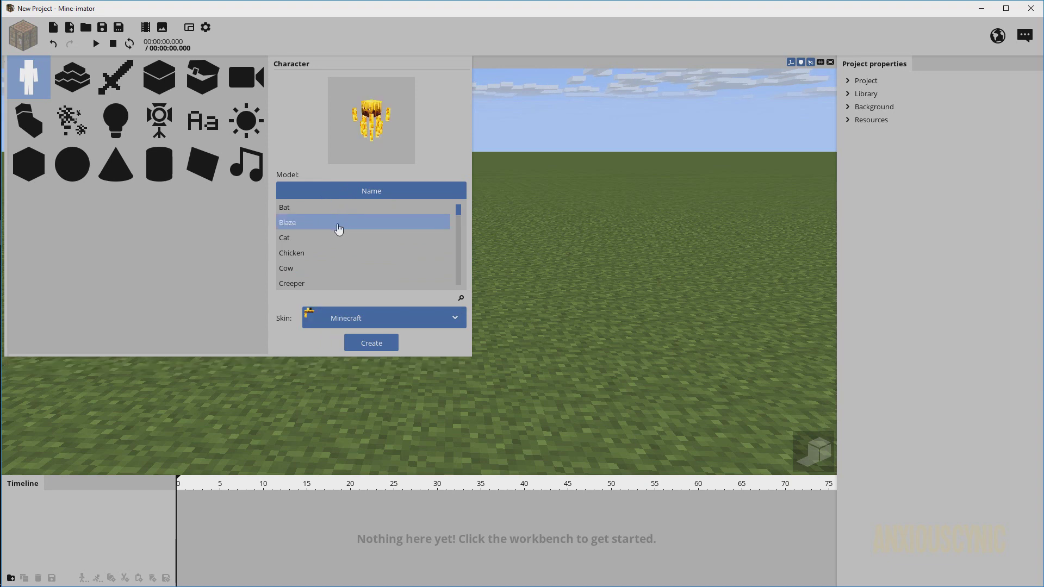
pyautogui.scroll(-1, 413, 249)
pyautogui.scroll(1, 412, 247)
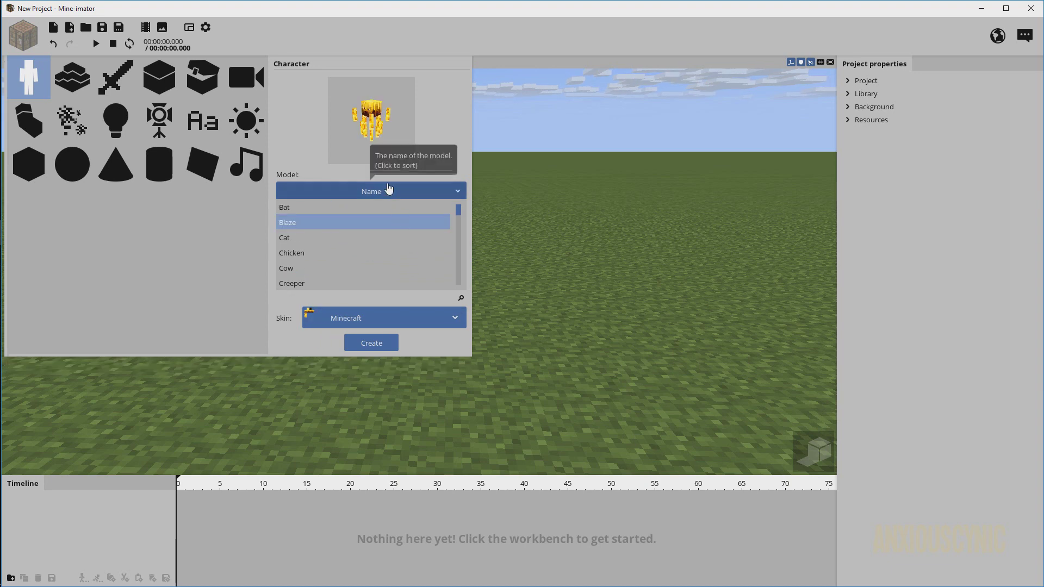
# Reverse the name sorting of the character model list and restore the ascending order
pyautogui.click(388, 189)
pyautogui.click(386, 191)
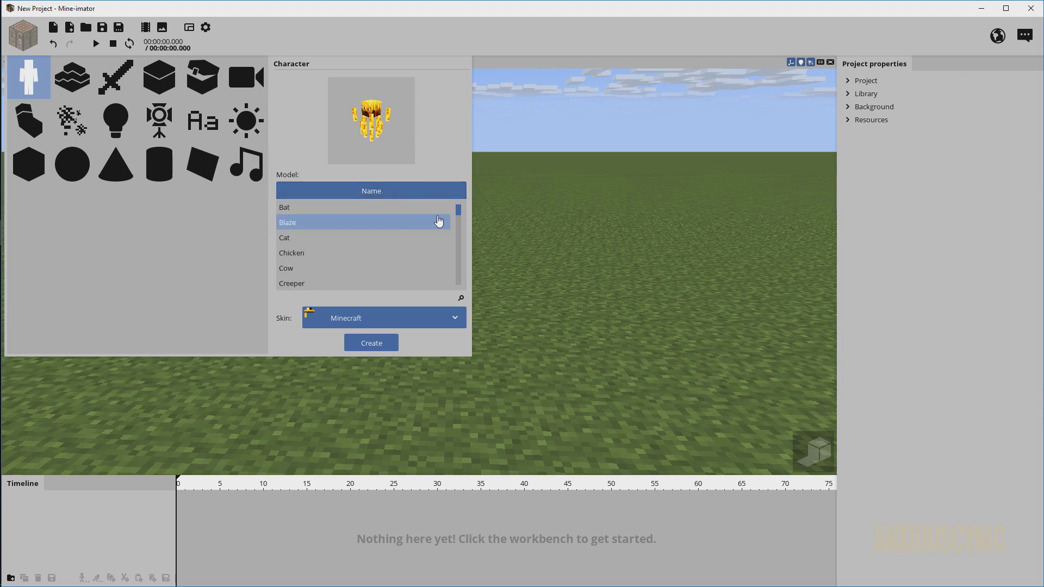
pyautogui.moveTo(459, 209); pyautogui.dragTo(412, 205)
pyautogui.click(376, 191)
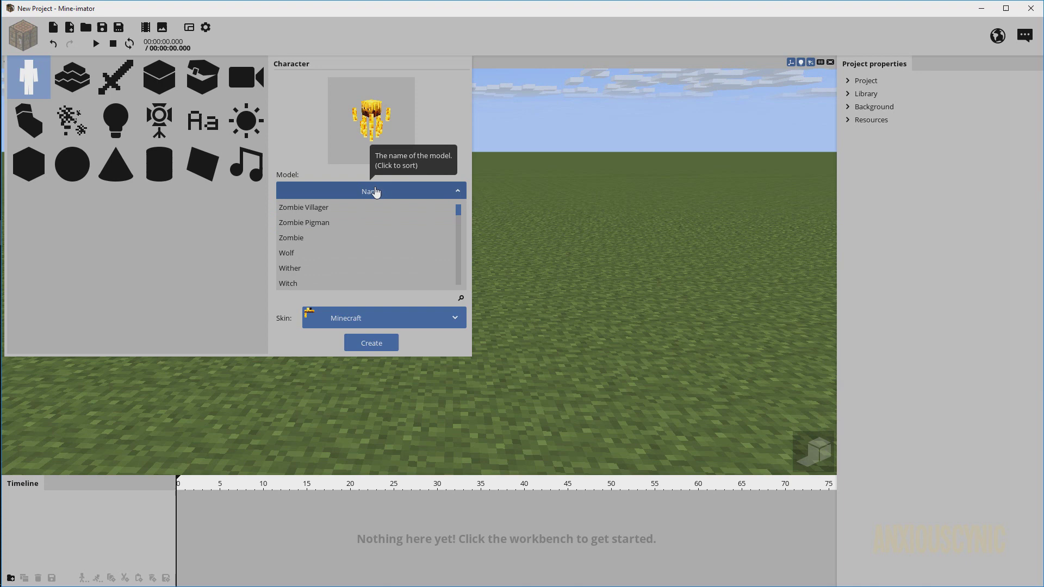
pyautogui.click(447, 197)
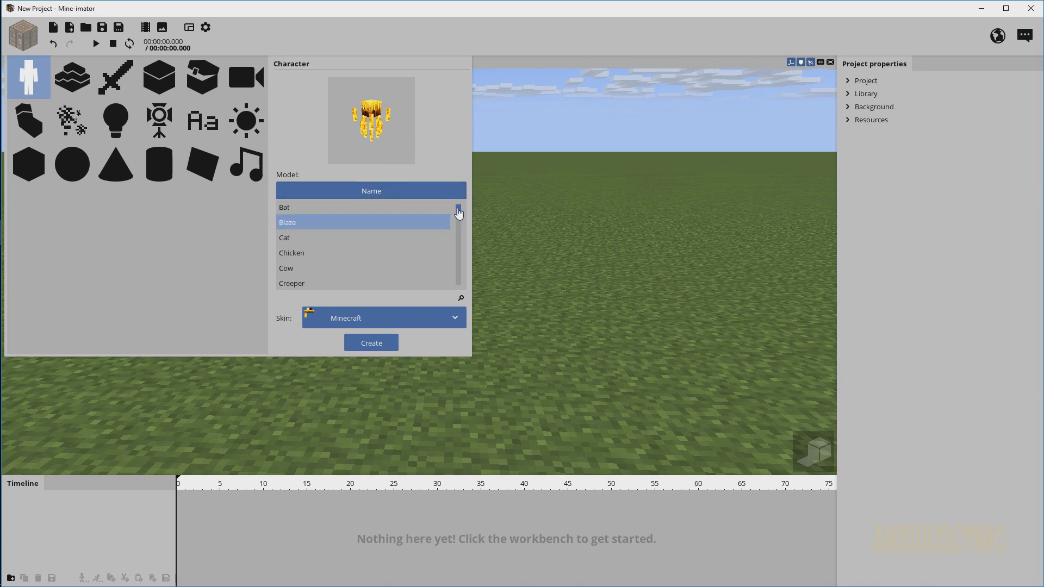
# Select the Cow model, close the workbench and reopen it on the character creator
pyautogui.click(334, 269)
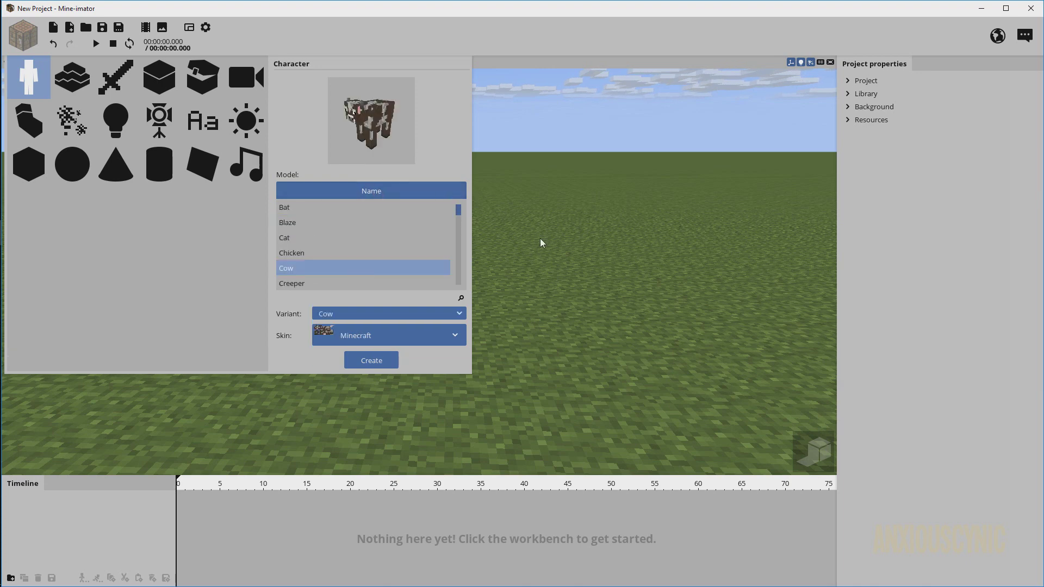
pyautogui.click(541, 243)
pyautogui.click(22, 35)
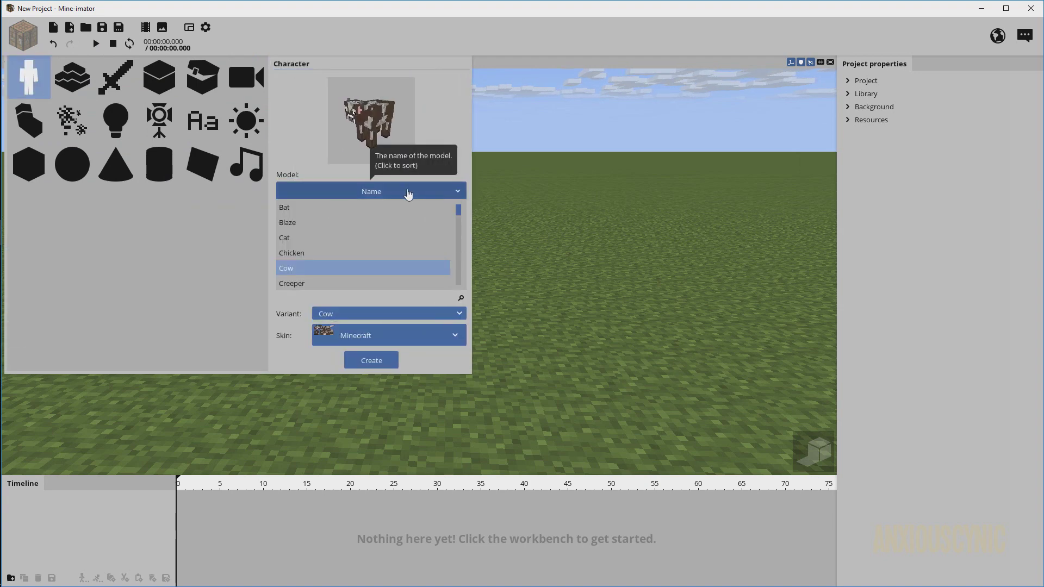
# Switch the model list's name sorting back and forth with Cow selected, ending in ascending order
pyautogui.click(403, 193)
pyautogui.click(403, 193)
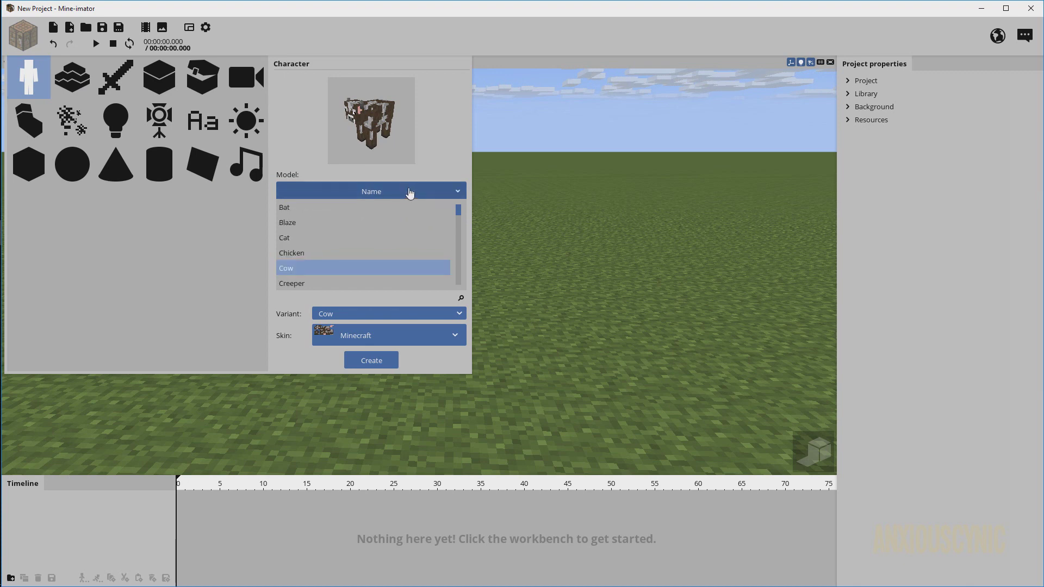
pyautogui.click(390, 194)
pyautogui.click(390, 194)
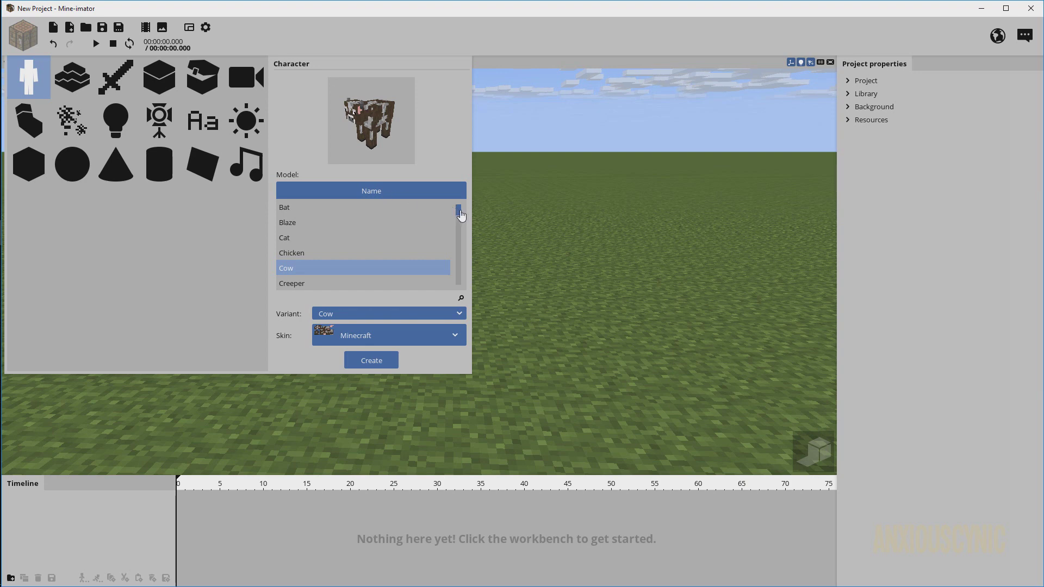
# Preview the Bat model and switch the character model list to descending name order
pyautogui.click(352, 209)
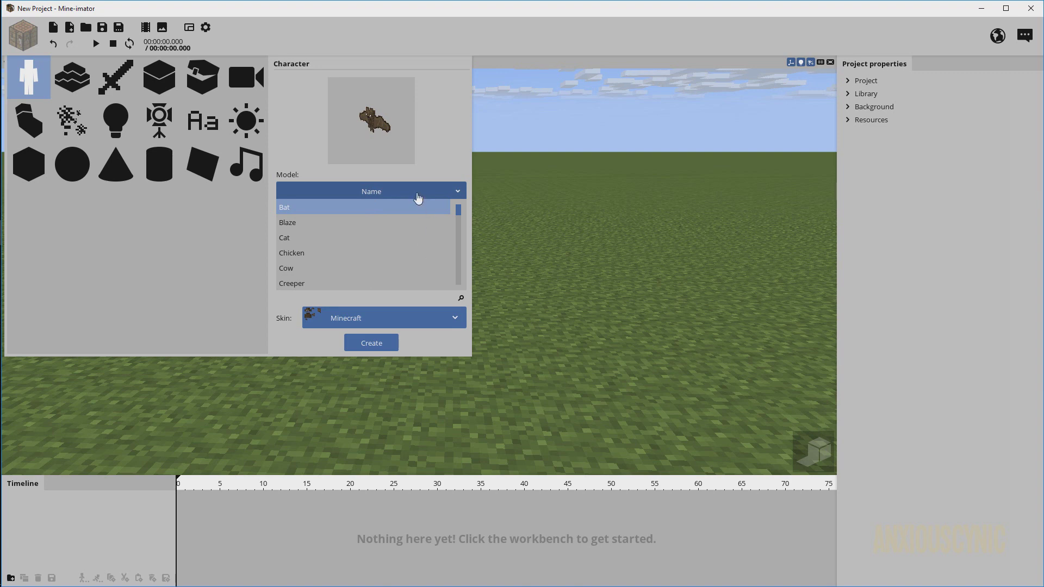
pyautogui.click(418, 198)
# Search the character models for "hum" and create the Human model with the Steve variant
pyautogui.click(461, 298)
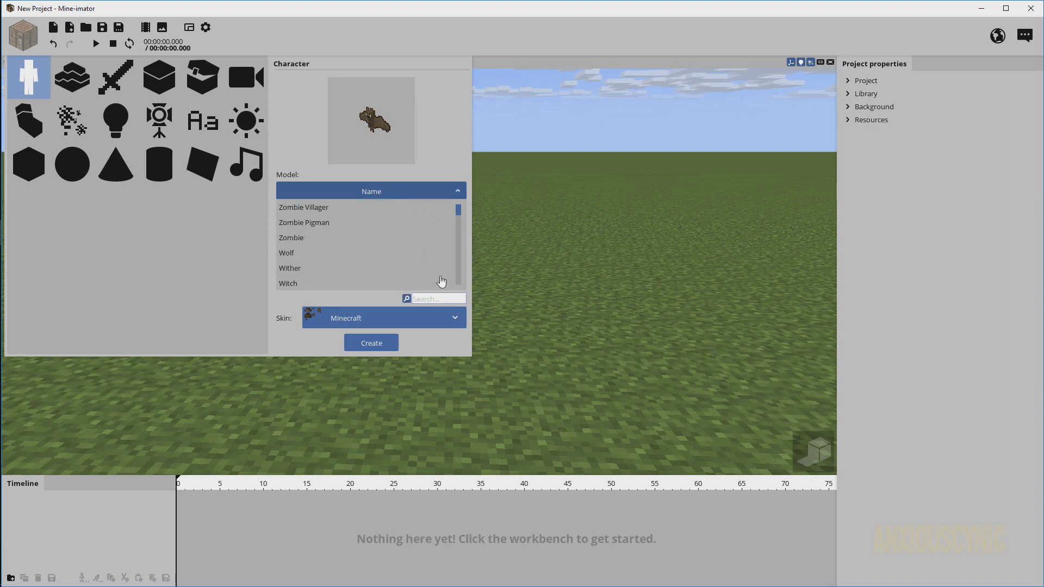
pyautogui.write('stev')
pyautogui.press('BackSpace')
pyautogui.press('BackSpace')
pyautogui.press('BackSpace')
pyautogui.press('BackSpace')
pyautogui.write('hum')
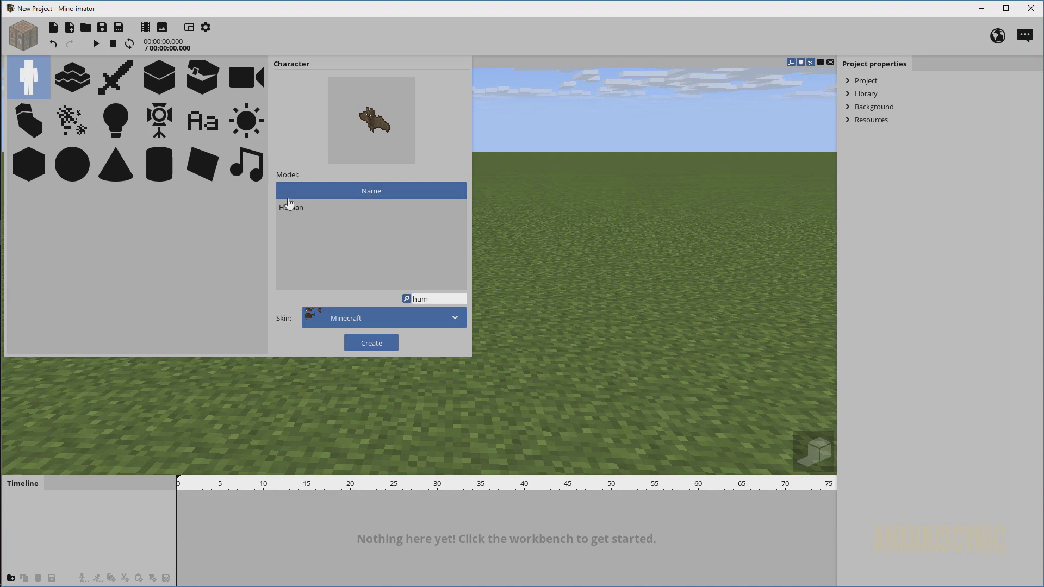
pyautogui.click(291, 207)
pyautogui.click(383, 363)
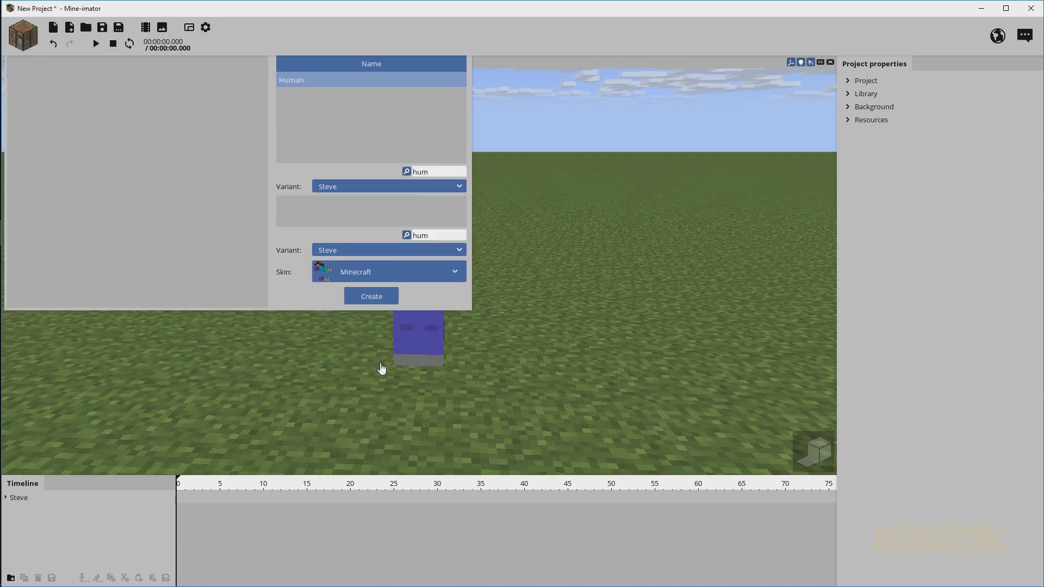
# Select Steve in the timeline and expand his hierarchy down to the individual body parts
pyautogui.click(51, 504)
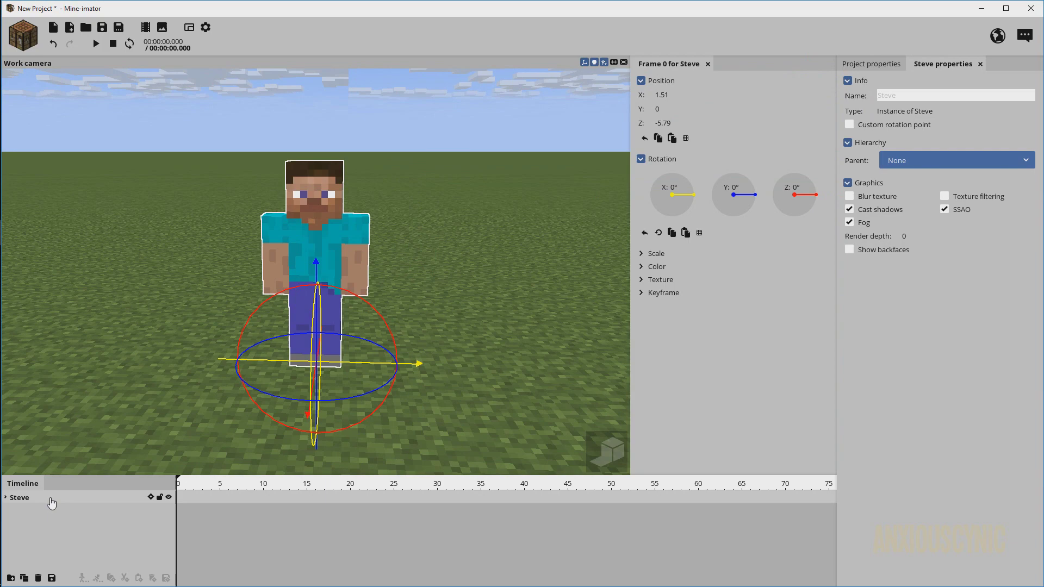
pyautogui.moveTo(425, 277)
pyautogui.mouseDown()
pyautogui.moveTo(430, 304)
pyautogui.moveTo(454, 281)
pyautogui.moveTo(438, 289)
pyautogui.mouseUp()
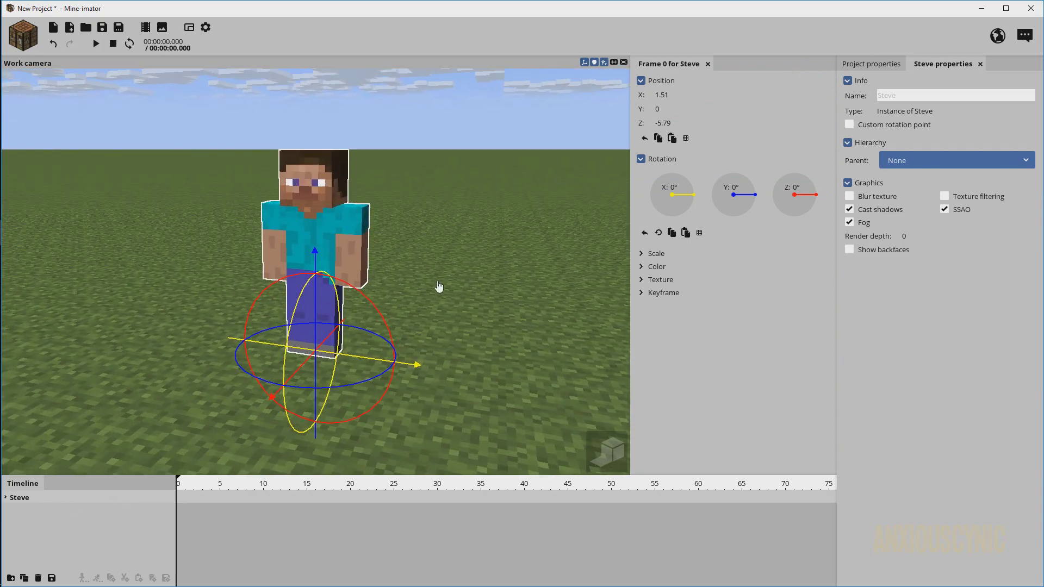
pyautogui.scroll(3, 435, 292)
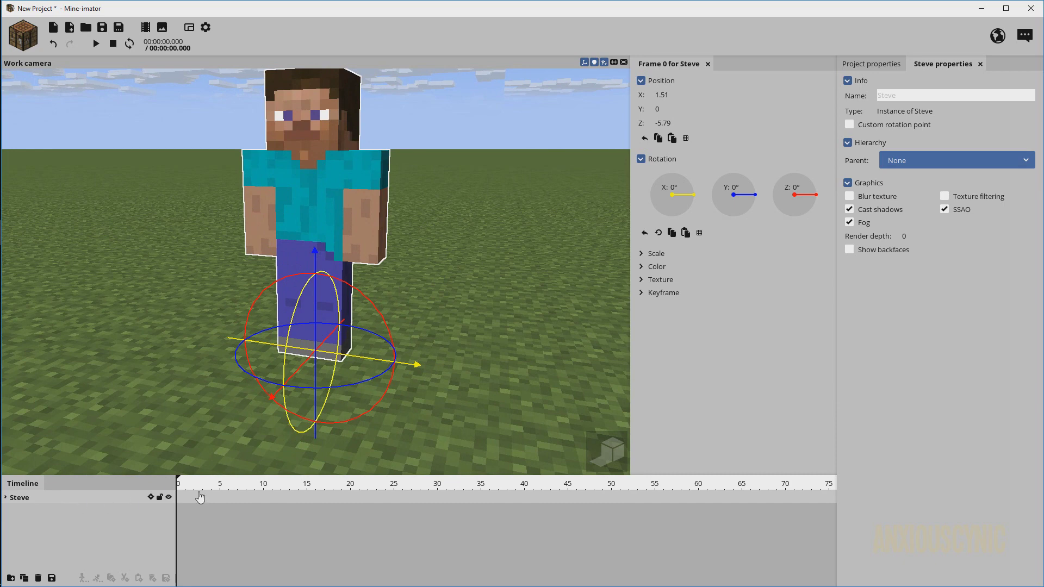
pyautogui.click(7, 498)
pyautogui.click(14, 510)
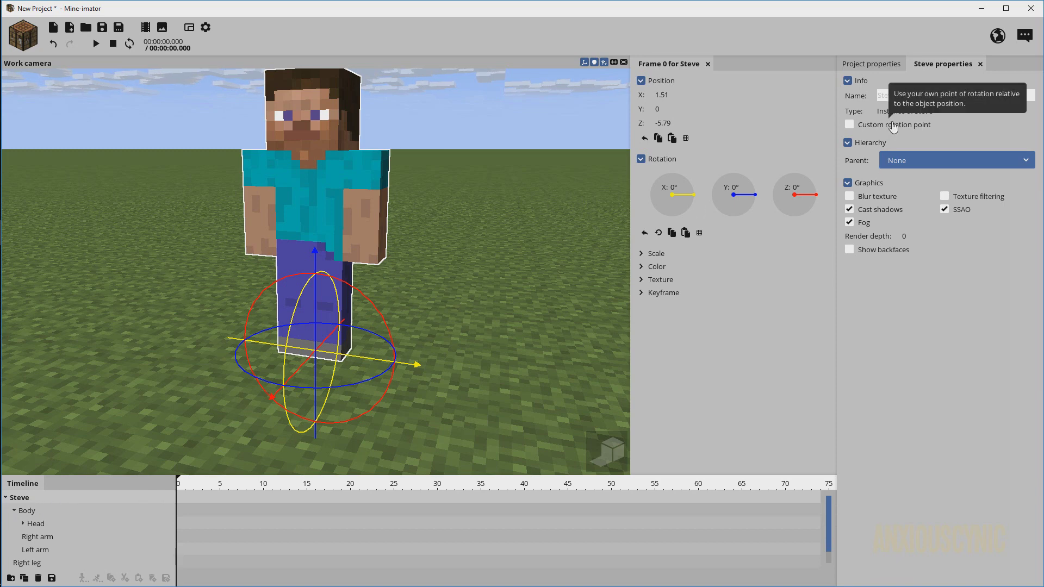
# Review the program settings and enable the "Z is up" option in the interface settings
pyautogui.click(206, 27)
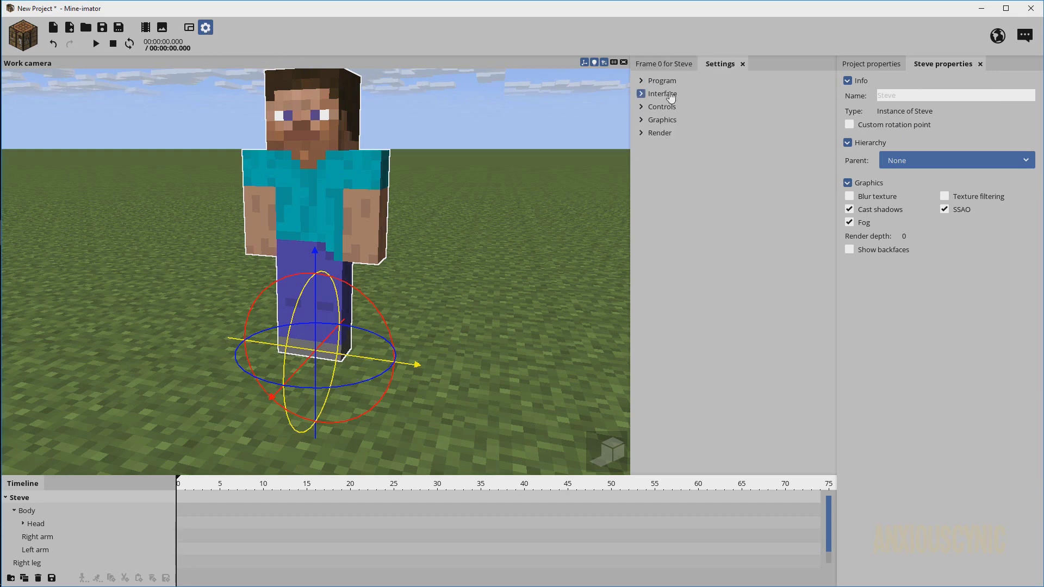
pyautogui.click(655, 81)
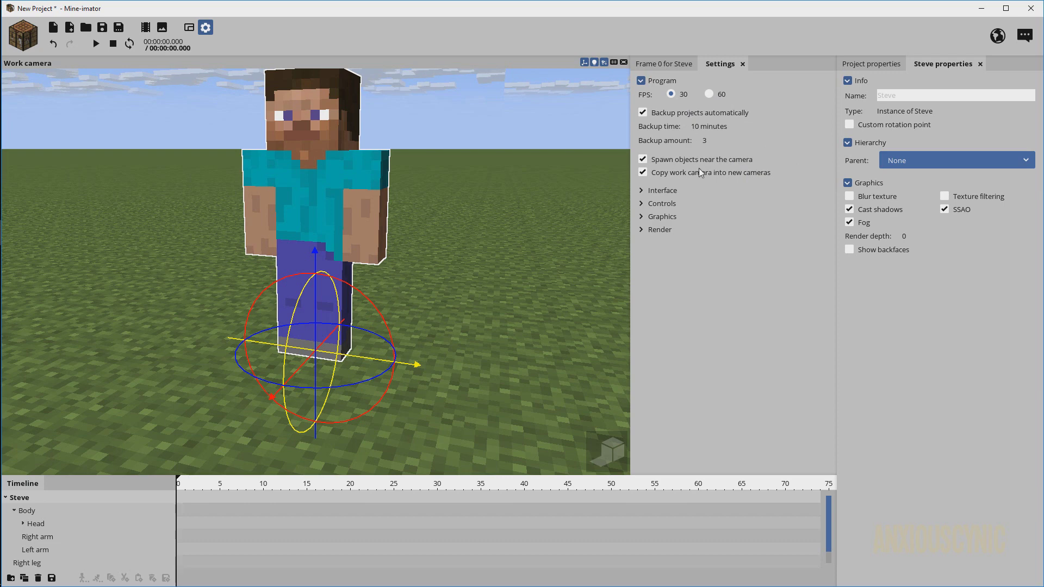
pyautogui.click(641, 81)
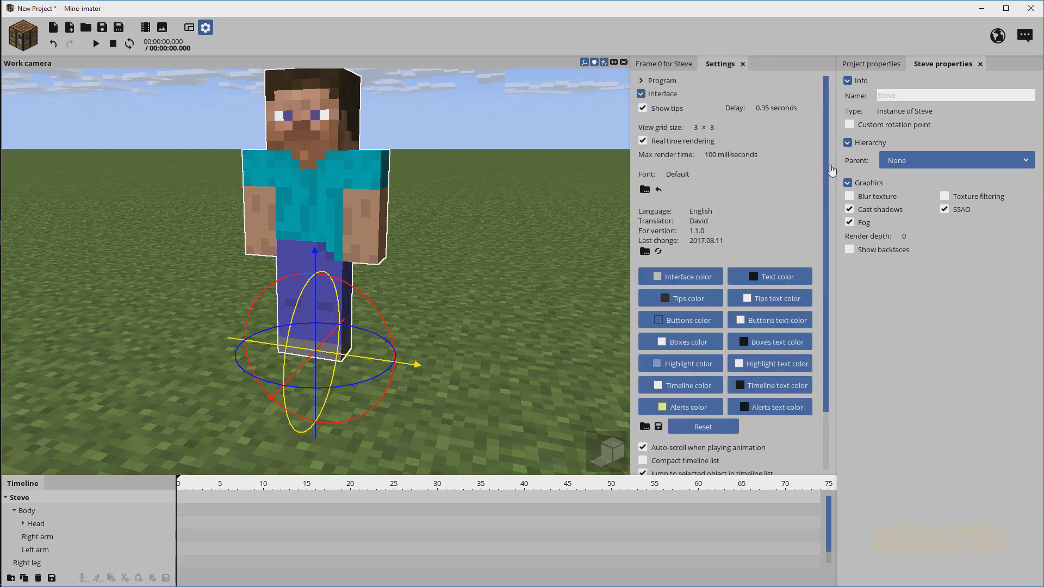
pyautogui.scroll(-3, 832, 171)
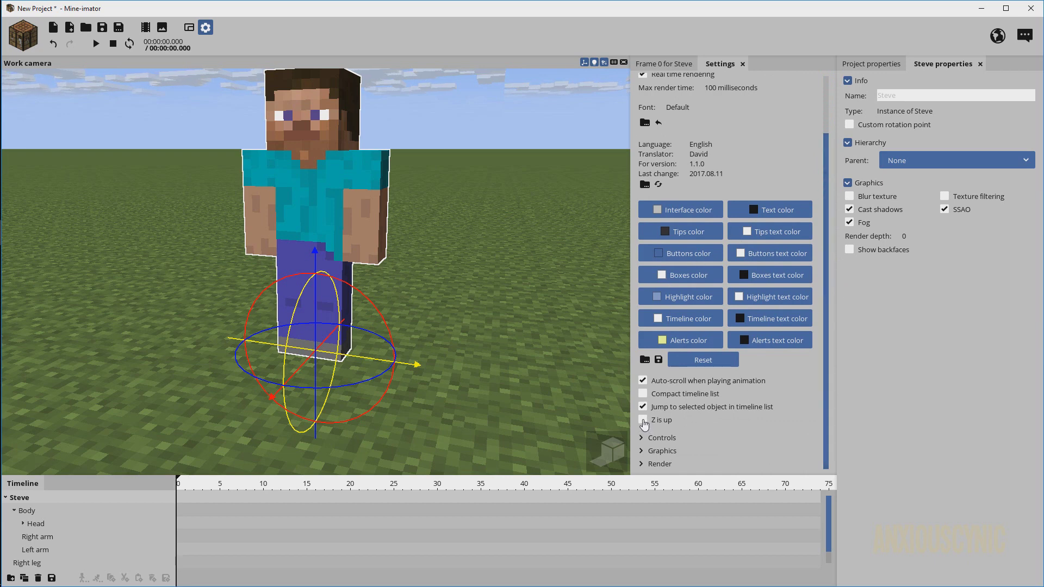
pyautogui.click(644, 420)
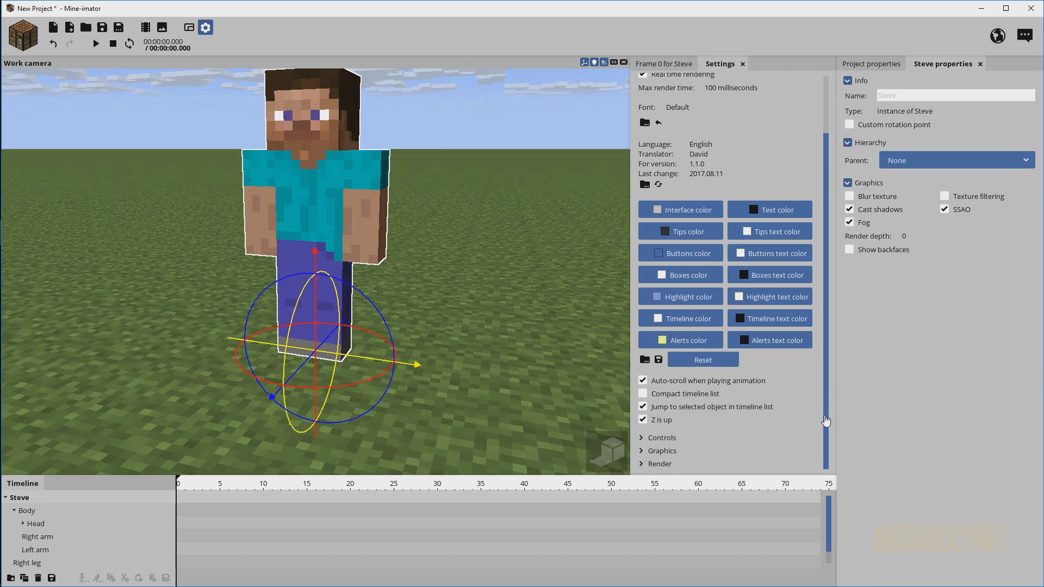
pyautogui.scroll(3, 822, 226)
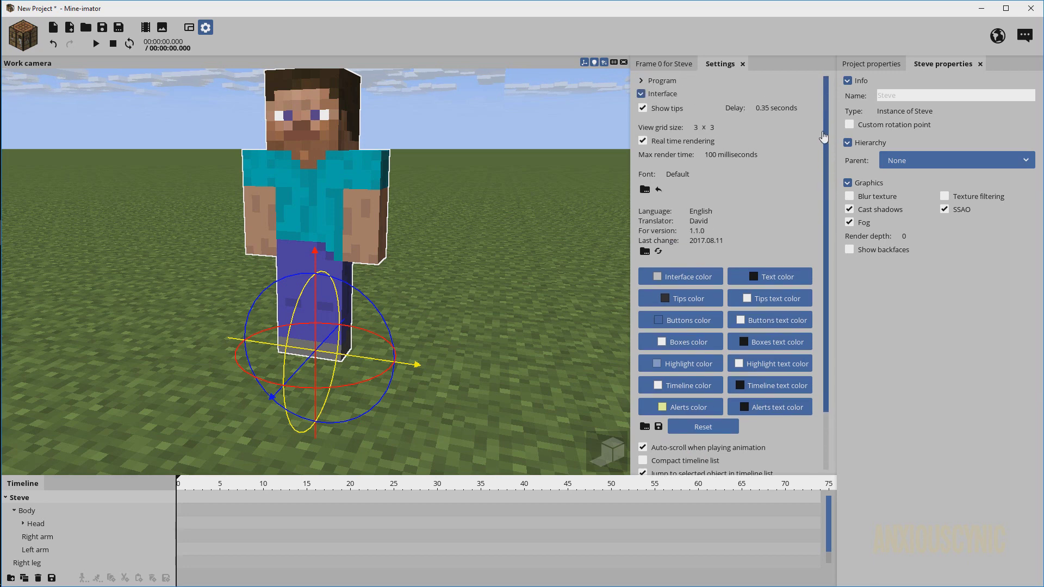
pyautogui.click(642, 94)
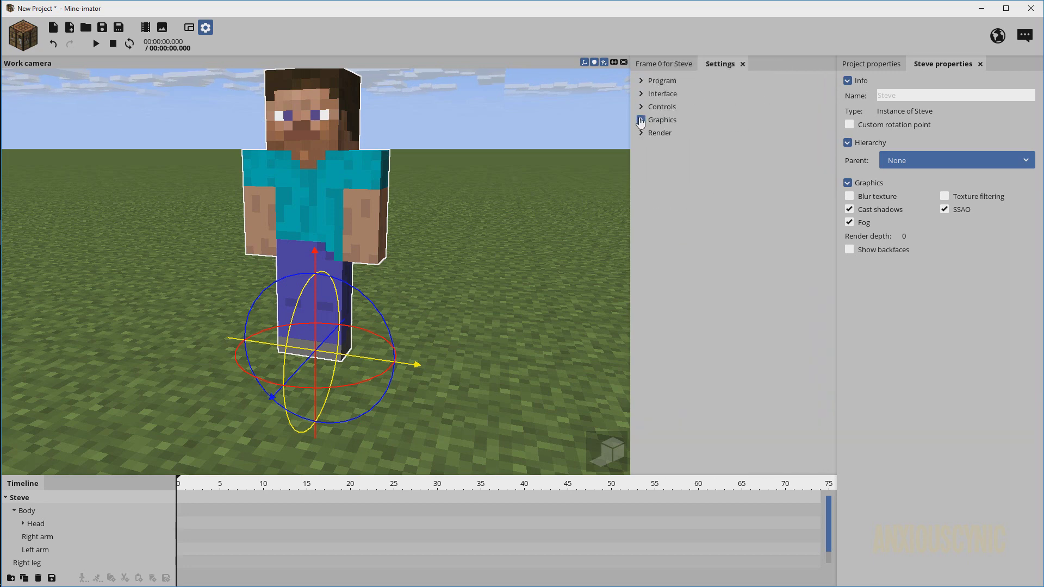
# Examine the graphics and render settings, and close the settings
pyautogui.click(642, 120)
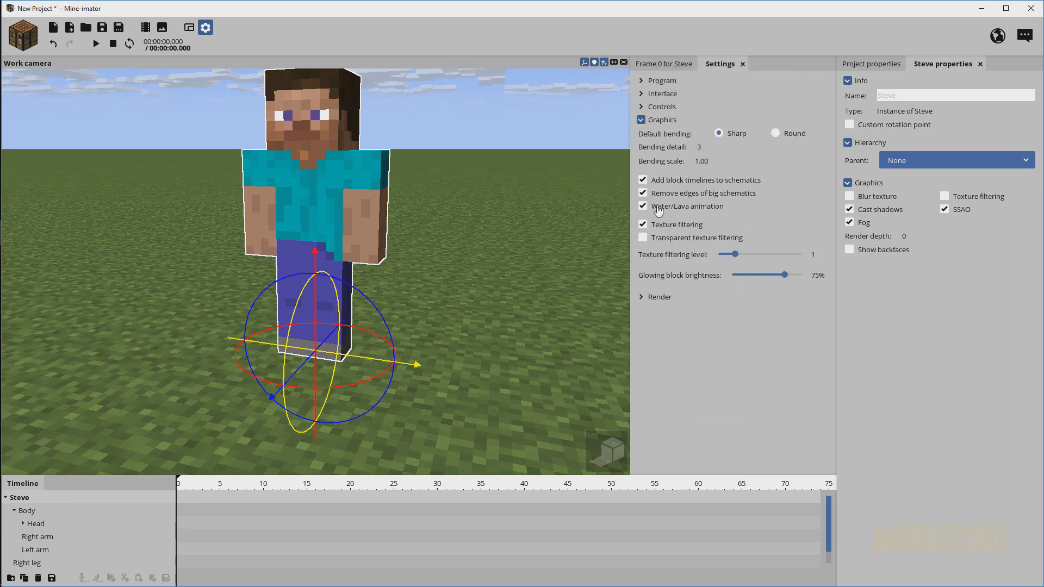
pyautogui.click(641, 120)
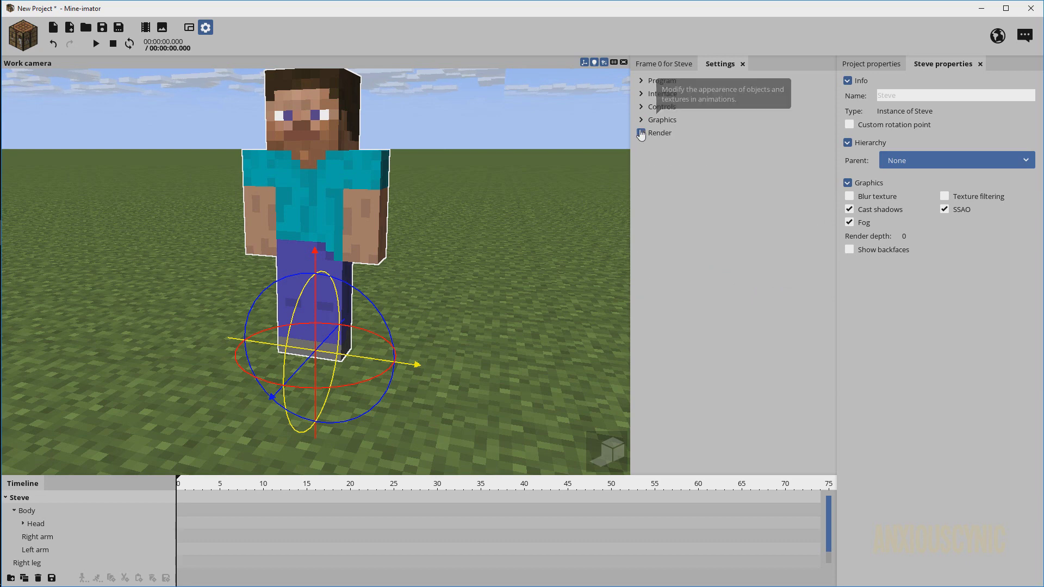
pyautogui.click(642, 134)
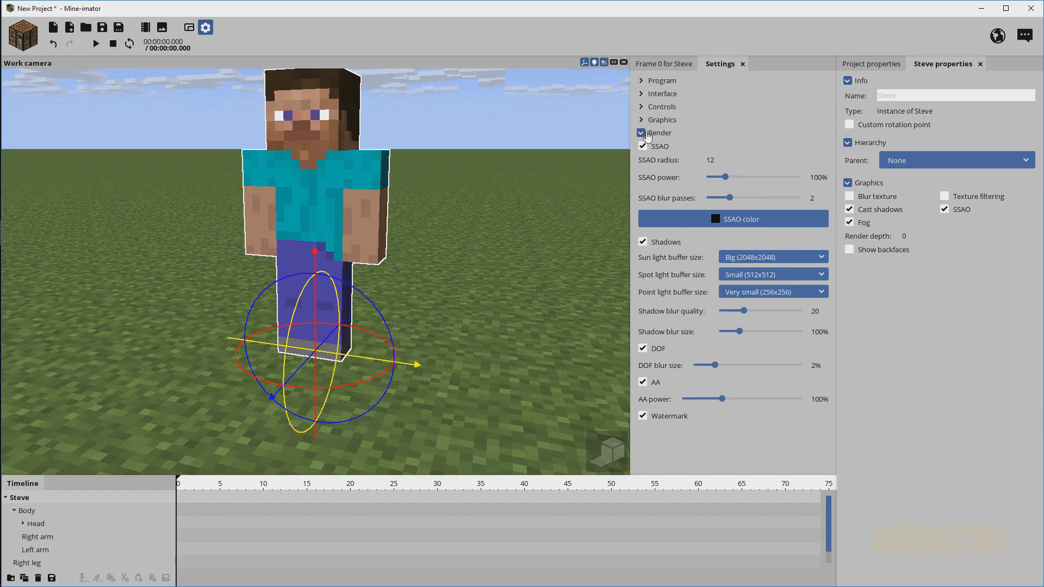
pyautogui.click(642, 133)
pyautogui.click(743, 64)
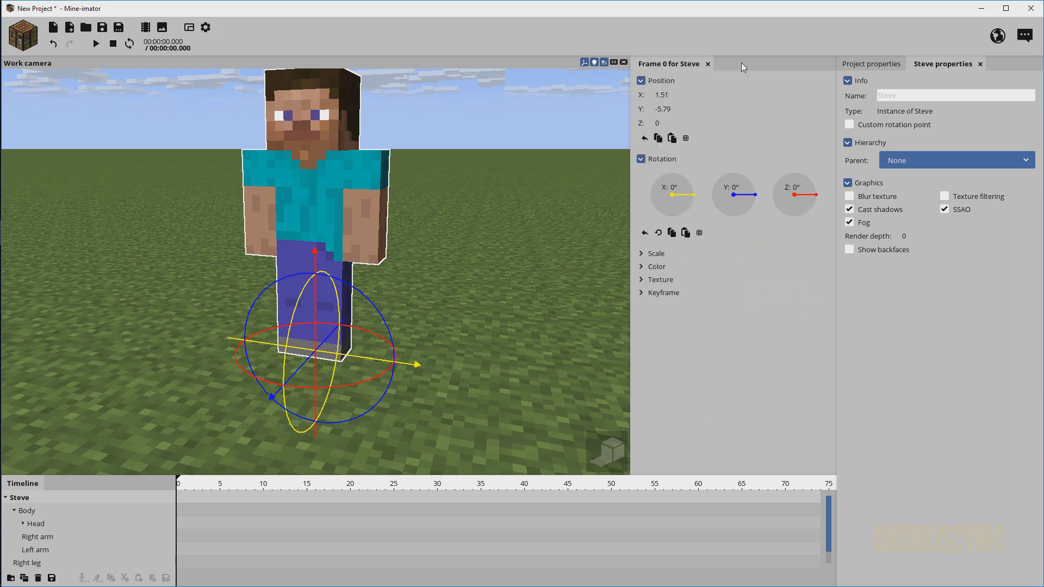
# Enable a custom rotation point for Steve and set its Z value to 12
pyautogui.moveTo(505, 220)
pyautogui.mouseDown(button='right')
pyautogui.moveTo(489, 250)
pyautogui.moveTo(496, 207)
pyautogui.moveTo(476, 228)
pyautogui.moveTo(491, 207)
pyautogui.mouseUp(button='right')
pyautogui.scroll(-2, 492, 206)
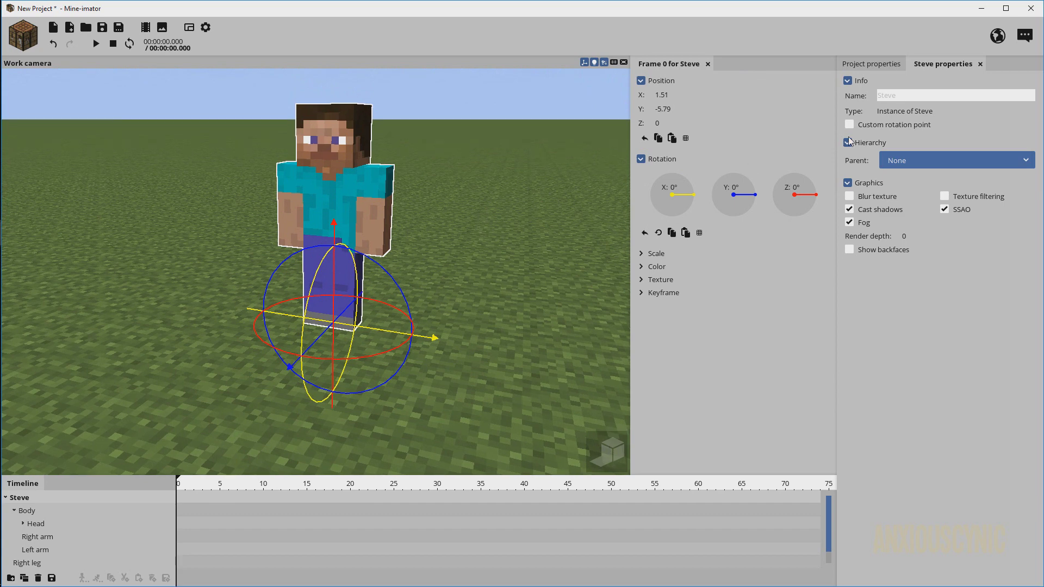
pyautogui.click(887, 127)
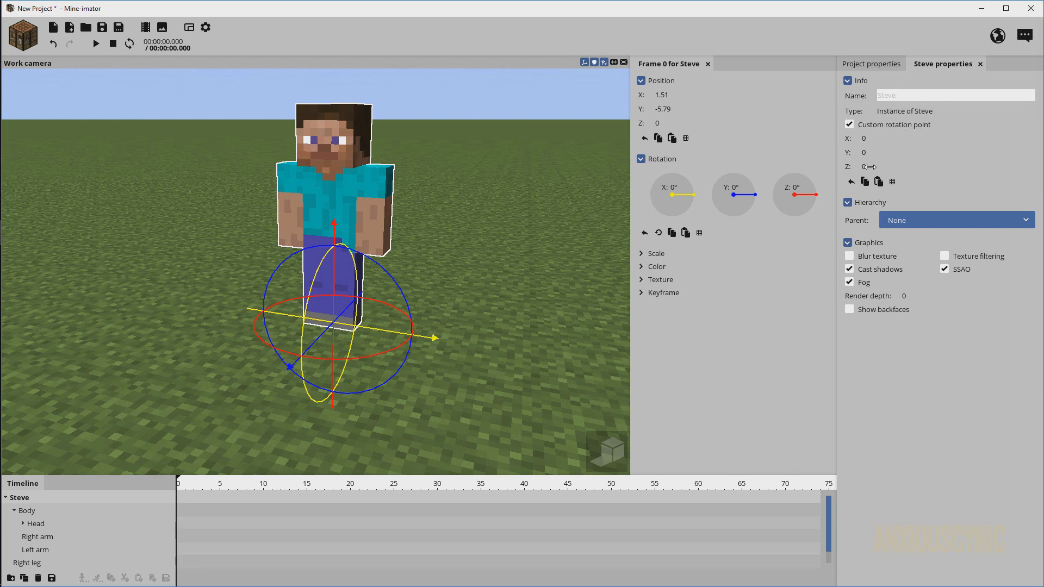
pyautogui.moveTo(866, 167); pyautogui.dragTo(900, 189)
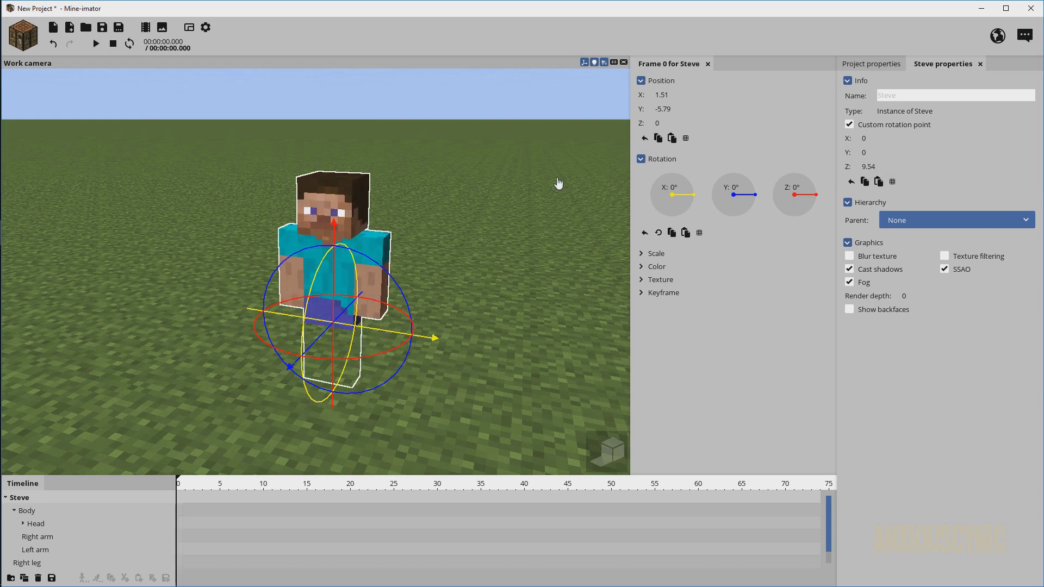
pyautogui.moveTo(559, 183); pyautogui.dragTo(537, 173)
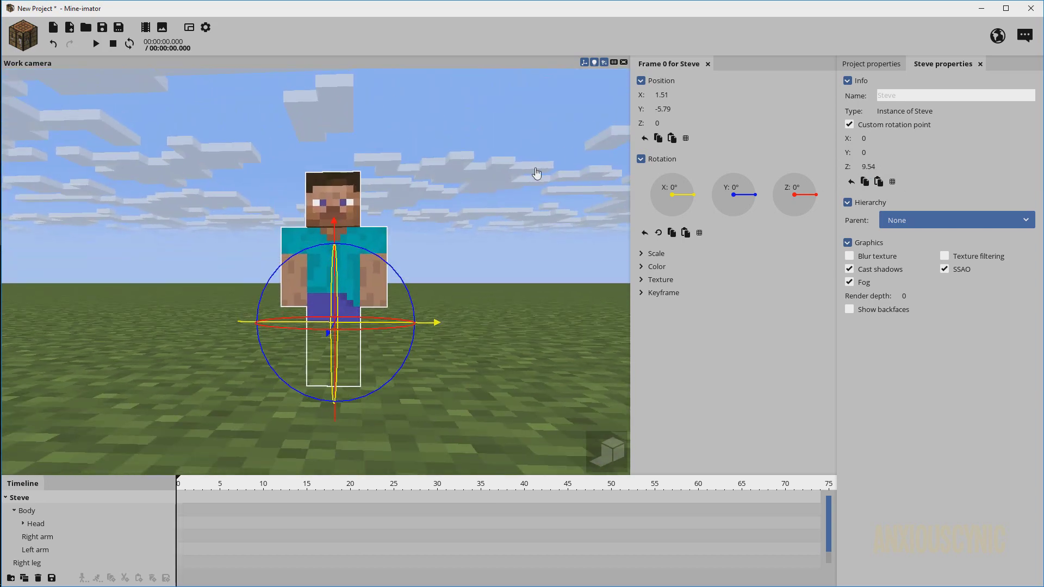
pyautogui.click(869, 167)
pyautogui.write('12')
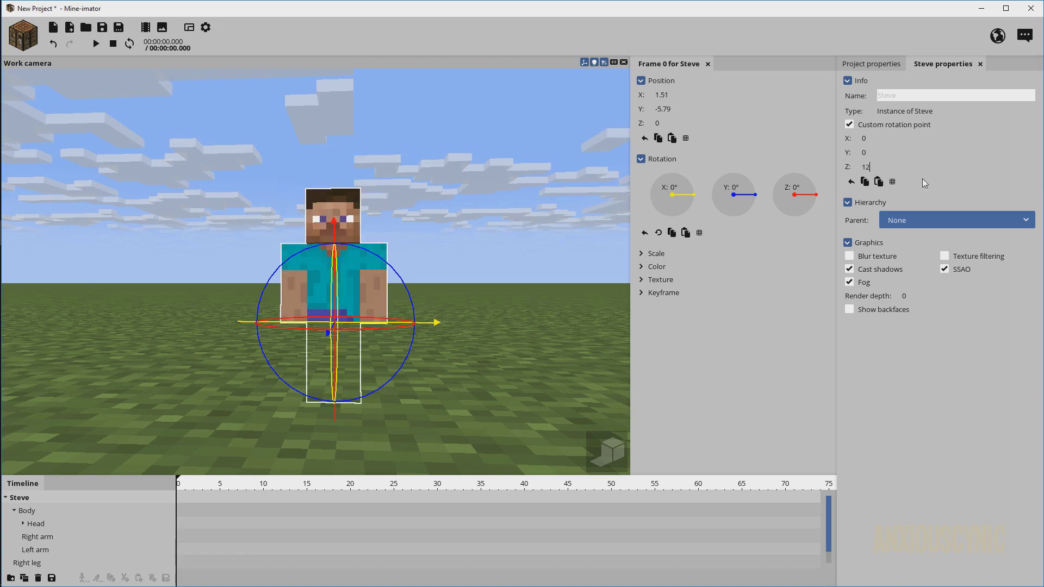
# Set the Z value of both Steve's custom rotation point and his position to 15
pyautogui.moveTo(423, 215); pyautogui.dragTo(332, 234)
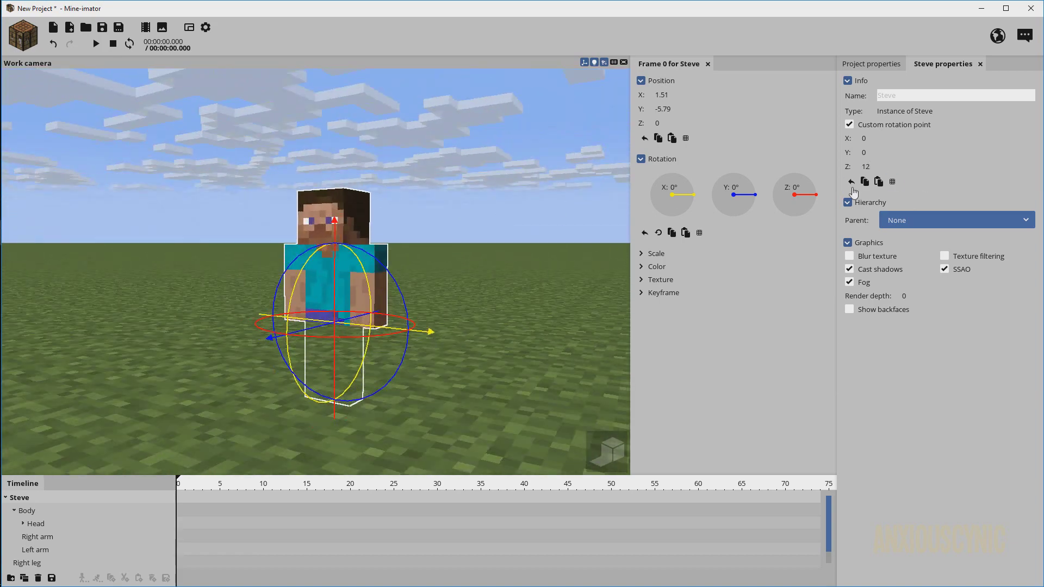
pyautogui.moveTo(874, 169); pyautogui.dragTo(872, 168)
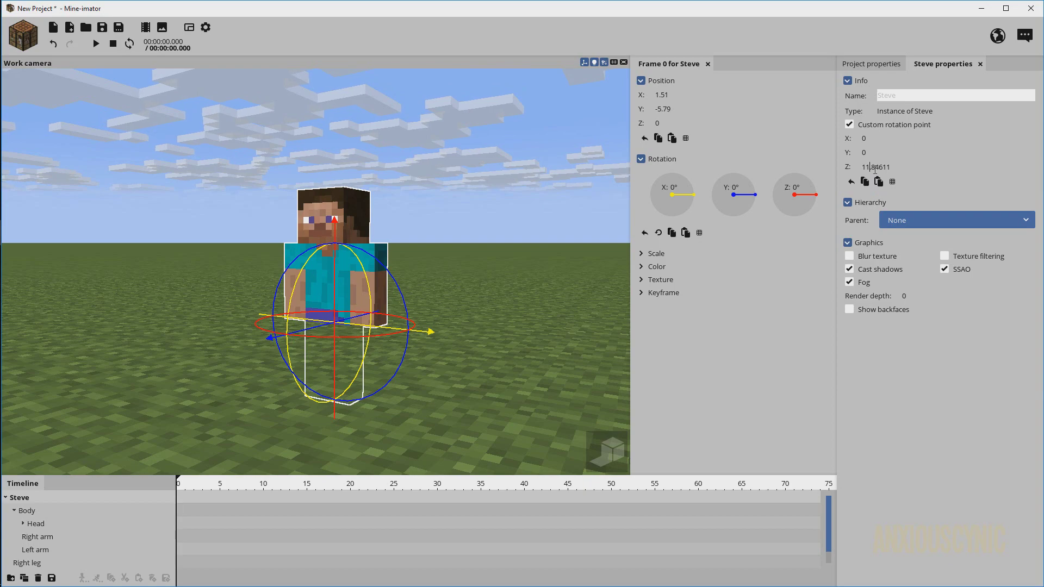
pyautogui.hotkey('ctrl', 'a')
pyautogui.write('15')
pyautogui.moveTo(423, 228); pyautogui.dragTo(337, 180)
pyautogui.click(675, 123)
pyautogui.write('15')
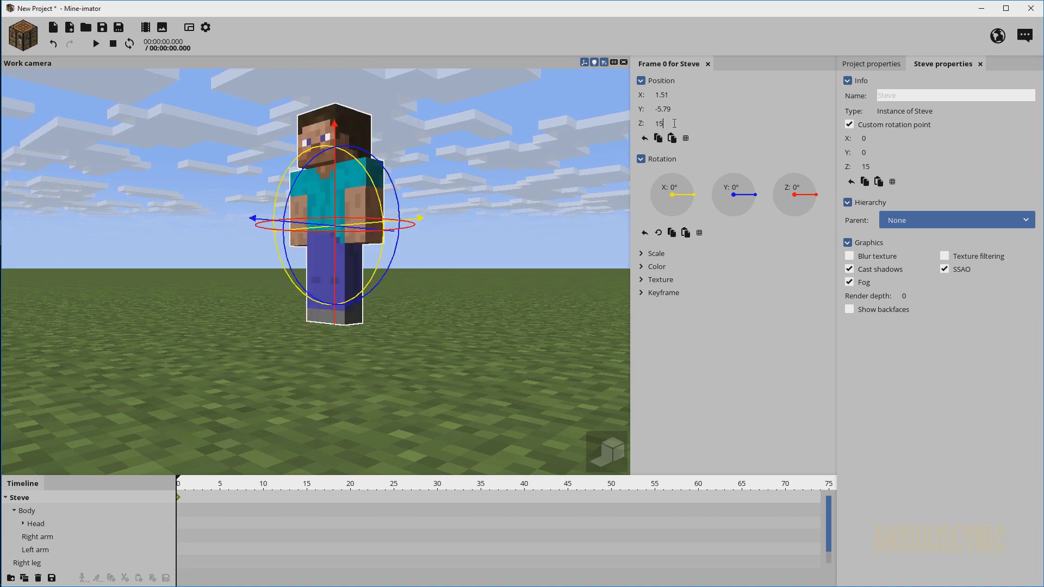
# Collapse Steve's body part hierarchy in the timeline and deselect the character
pyautogui.moveTo(437, 169); pyautogui.dragTo(463, 212)
pyautogui.click(480, 163)
pyautogui.moveTo(480, 163); pyautogui.dragTo(362, 345)
pyautogui.click(6, 497)
pyautogui.click(19, 498)
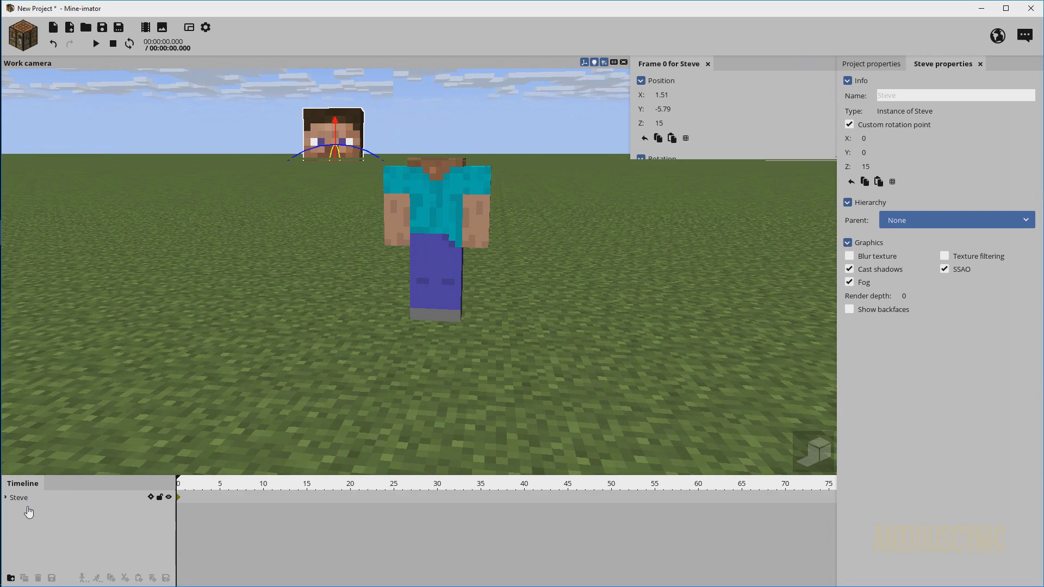
# Try placing Steve inside a new timeline folder, undo the move and remove the folder
pyautogui.click(11, 578)
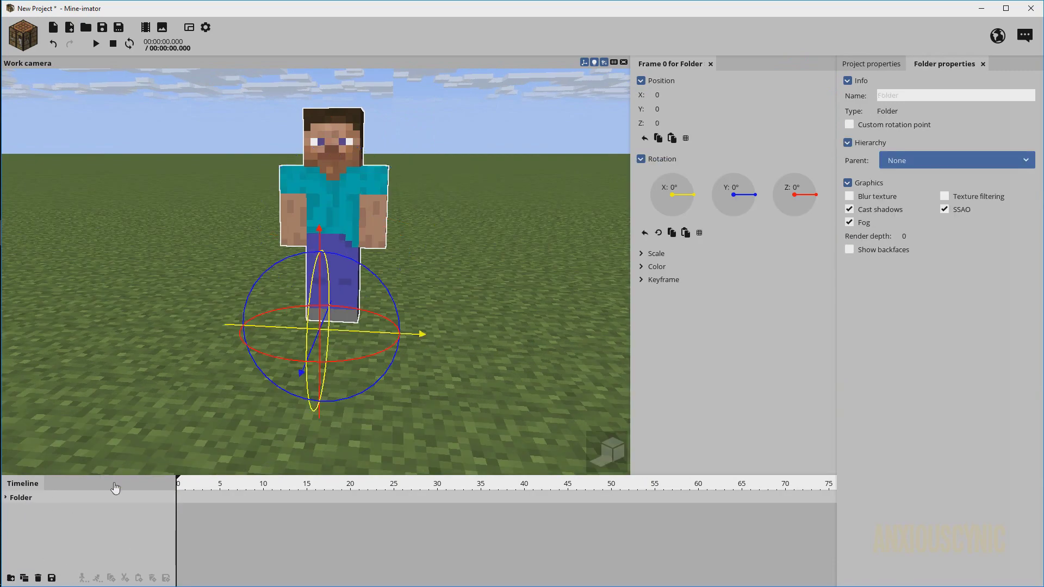
pyautogui.hotkey('ctrl', 'z')
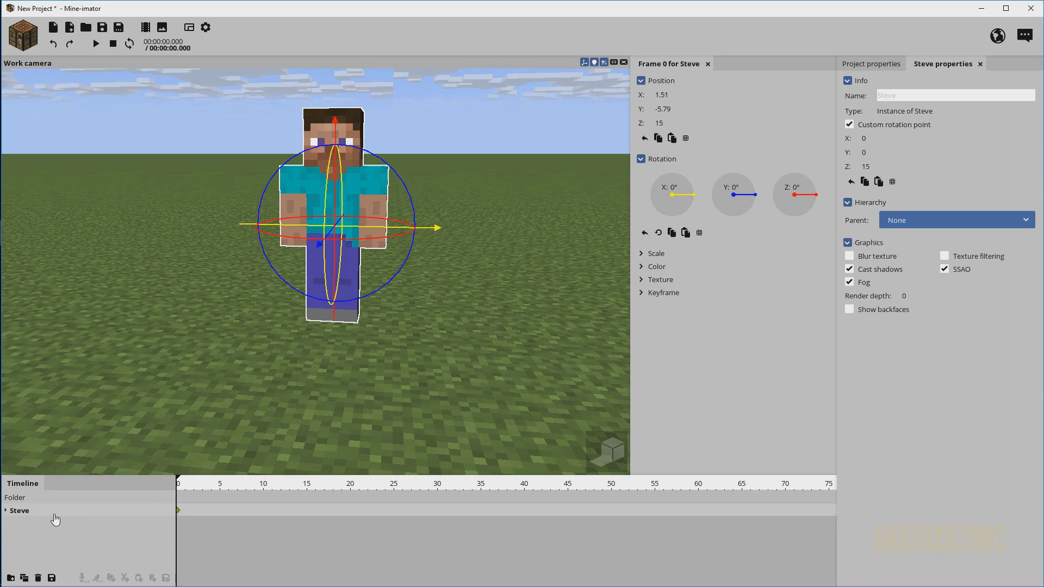
pyautogui.click(32, 498)
pyautogui.click(38, 578)
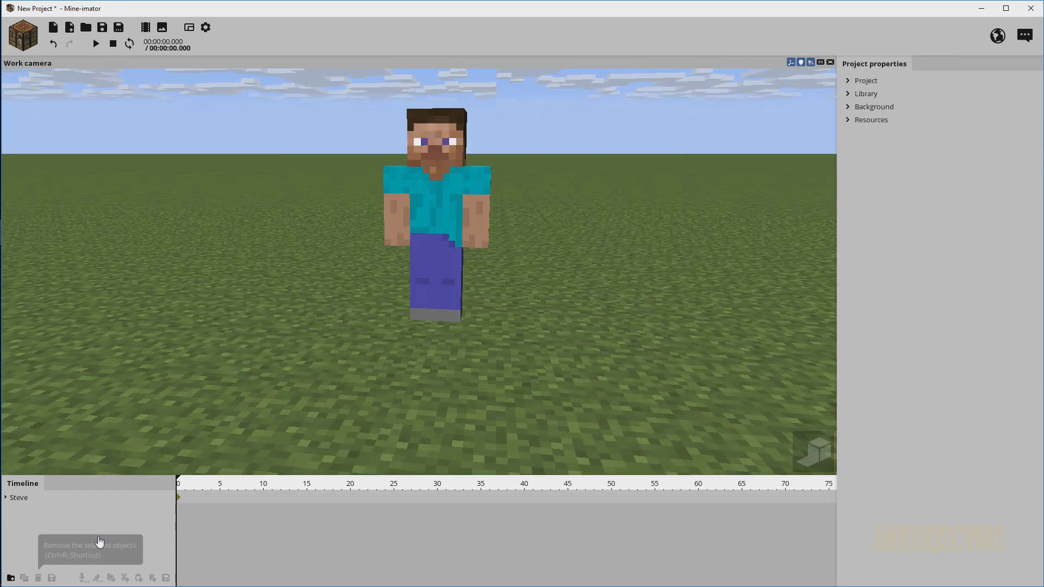
# Select Steve and reset his X and Y position values to 0
pyautogui.click(69, 495)
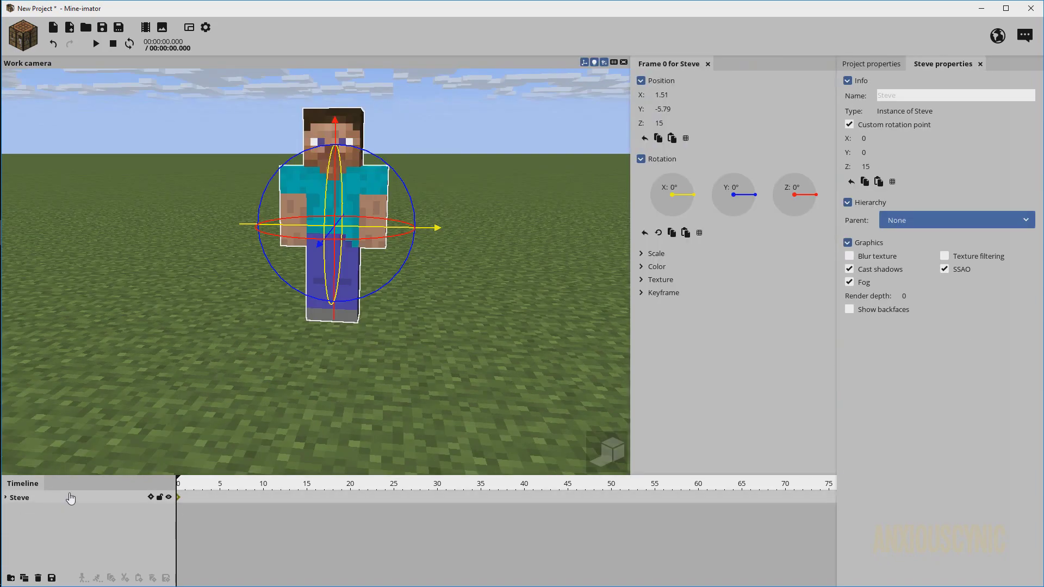
pyautogui.moveTo(436, 291)
pyautogui.mouseDown()
pyautogui.moveTo(337, 291)
pyautogui.moveTo(437, 291)
pyautogui.mouseUp()
pyautogui.moveTo(441, 296); pyautogui.dragTo(473, 293, button='middle')
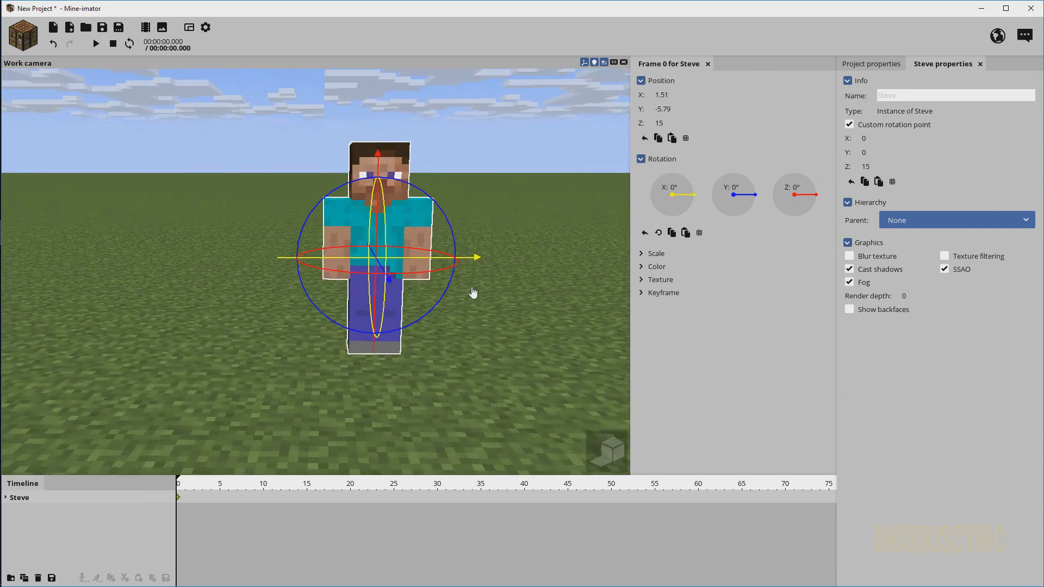
pyautogui.rightClick(669, 107)
pyautogui.rightClick(670, 95)
pyautogui.moveTo(526, 171); pyautogui.dragTo(526, 171, button='right')
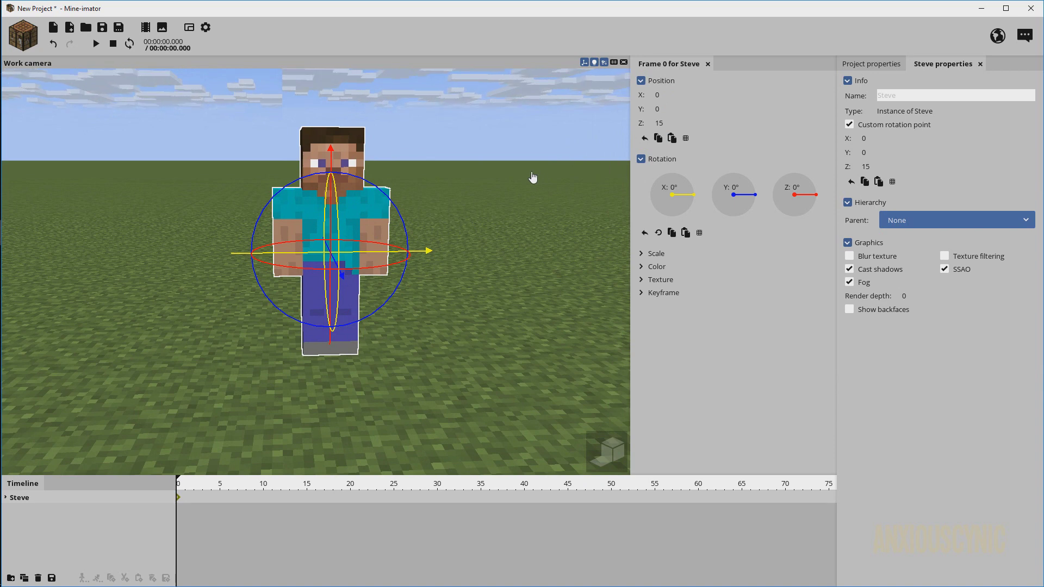
# Create a scenery object from Mansion.schematic in the Buildings and structures > Buildings schematics folder
pyautogui.click(32, 37)
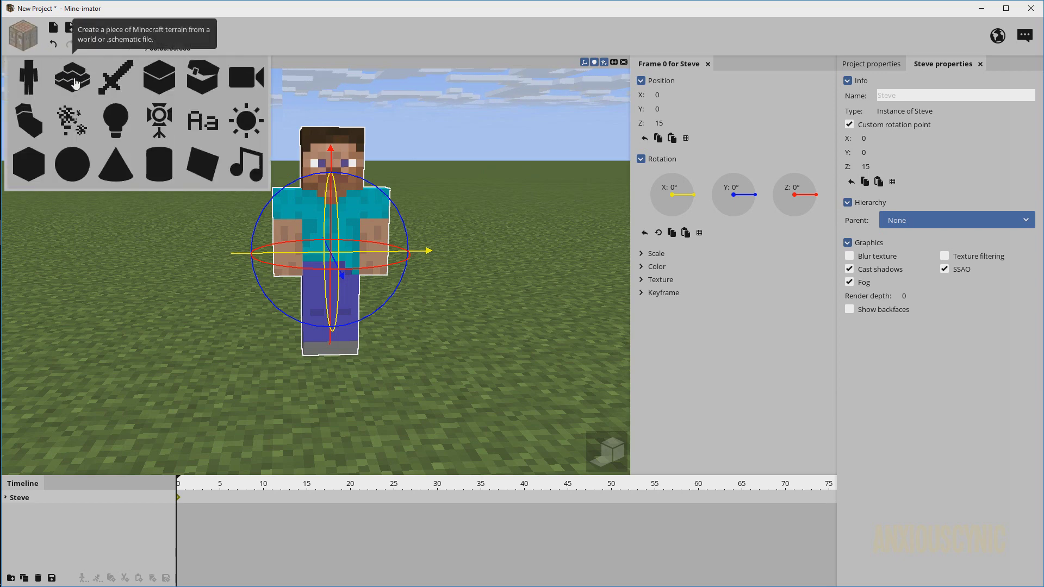
pyautogui.click(75, 83)
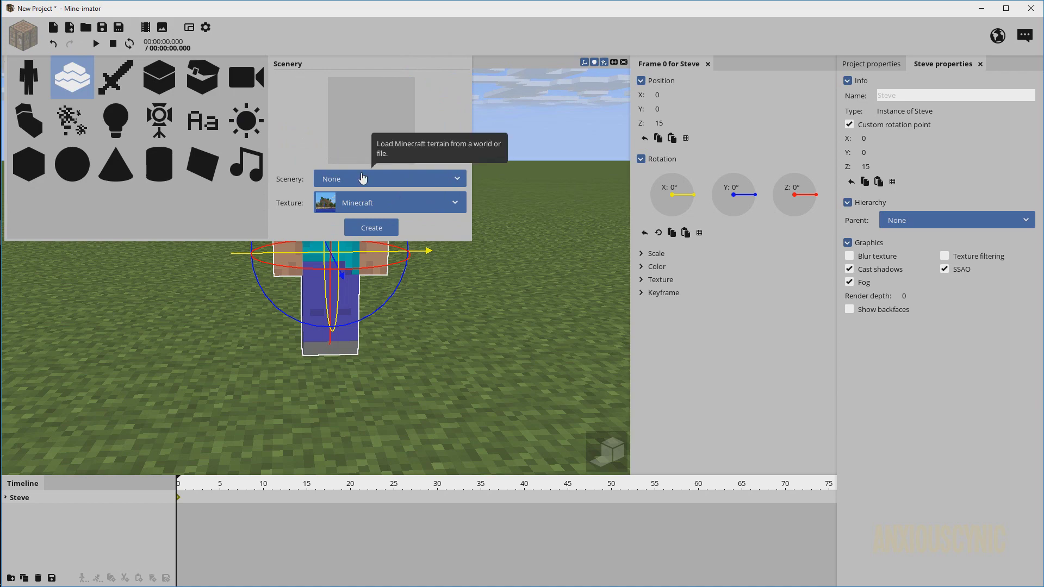
pyautogui.click(383, 177)
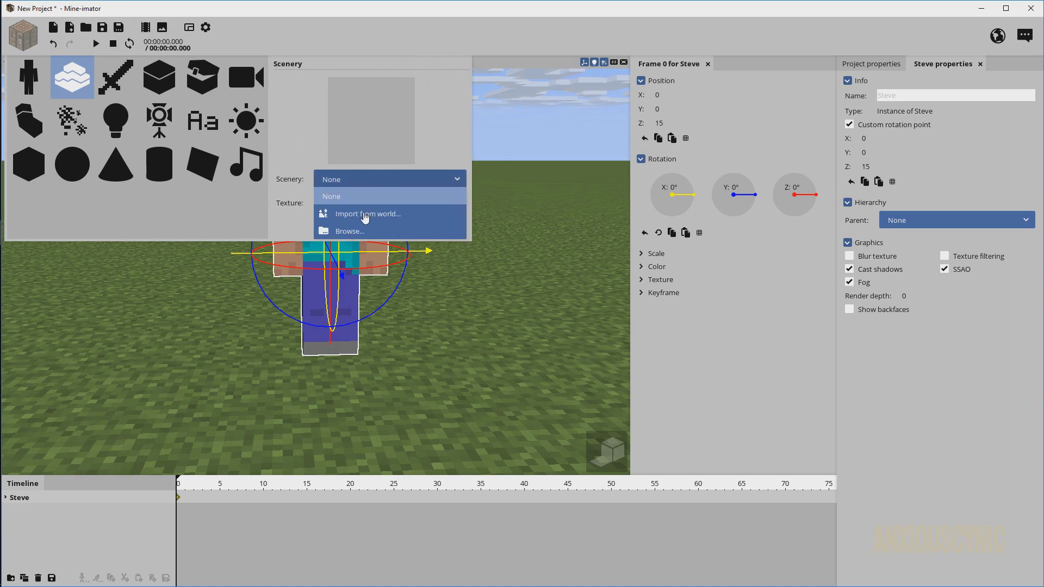
pyautogui.click(350, 232)
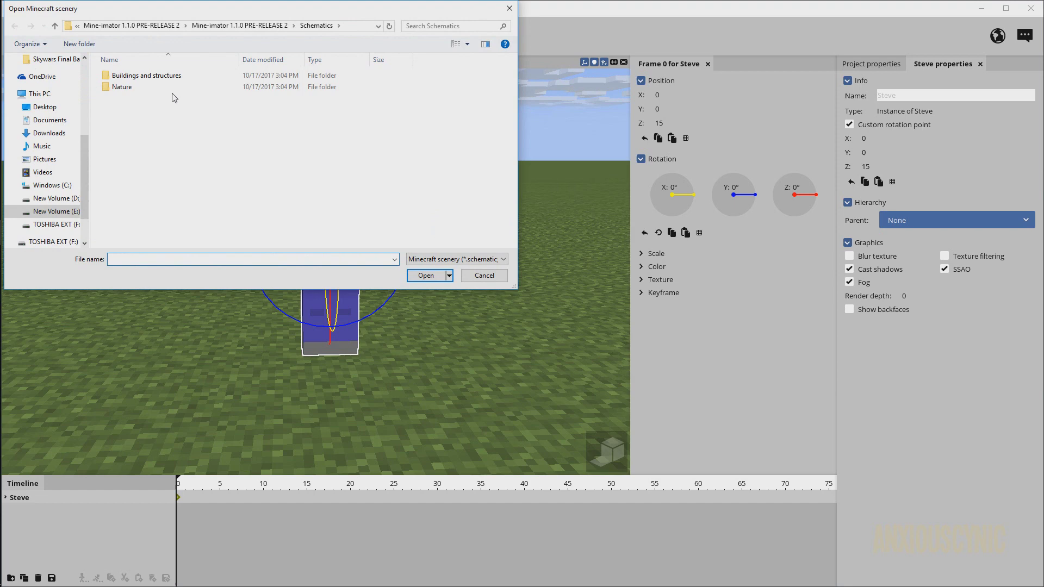
pyautogui.doubleClick(132, 79)
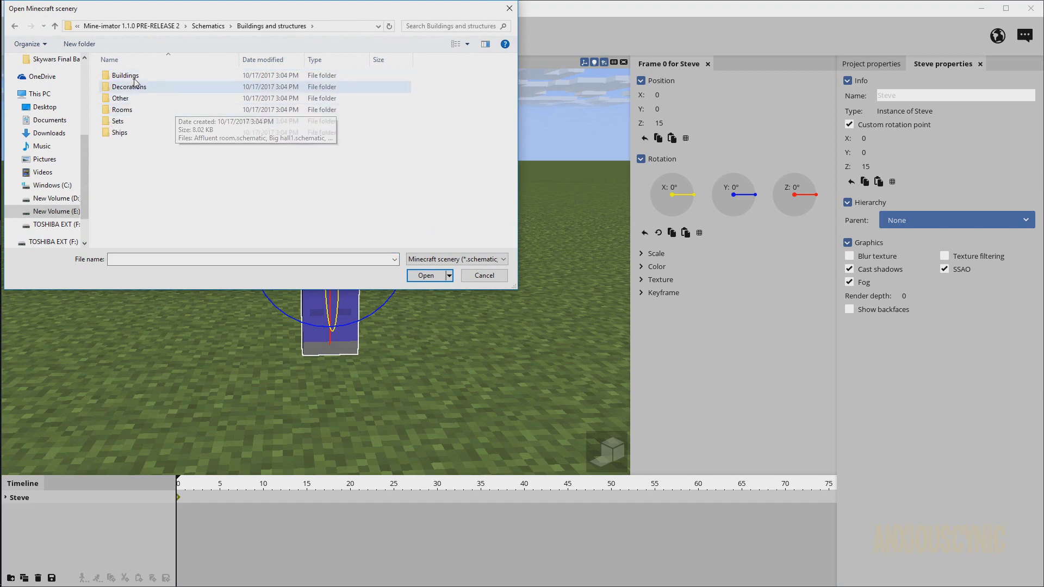
pyautogui.doubleClick(135, 79)
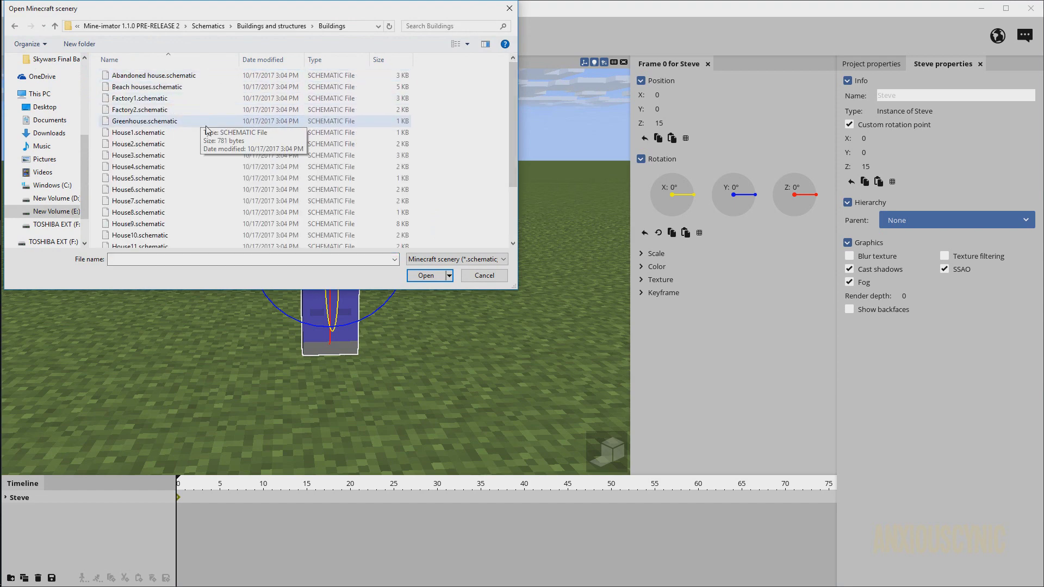
pyautogui.scroll(-3, 185, 163)
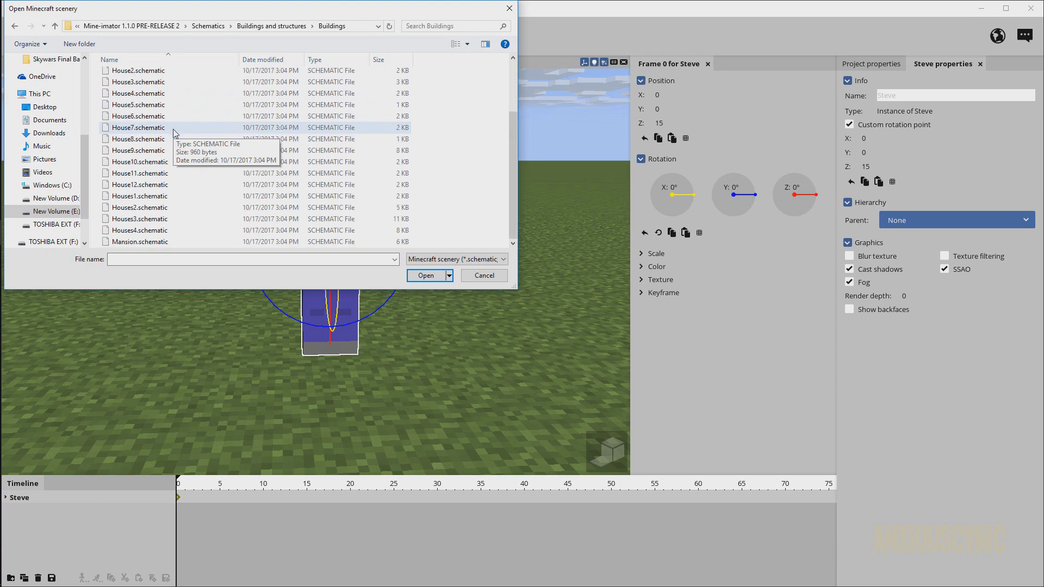
pyautogui.click(161, 245)
pyautogui.click(441, 275)
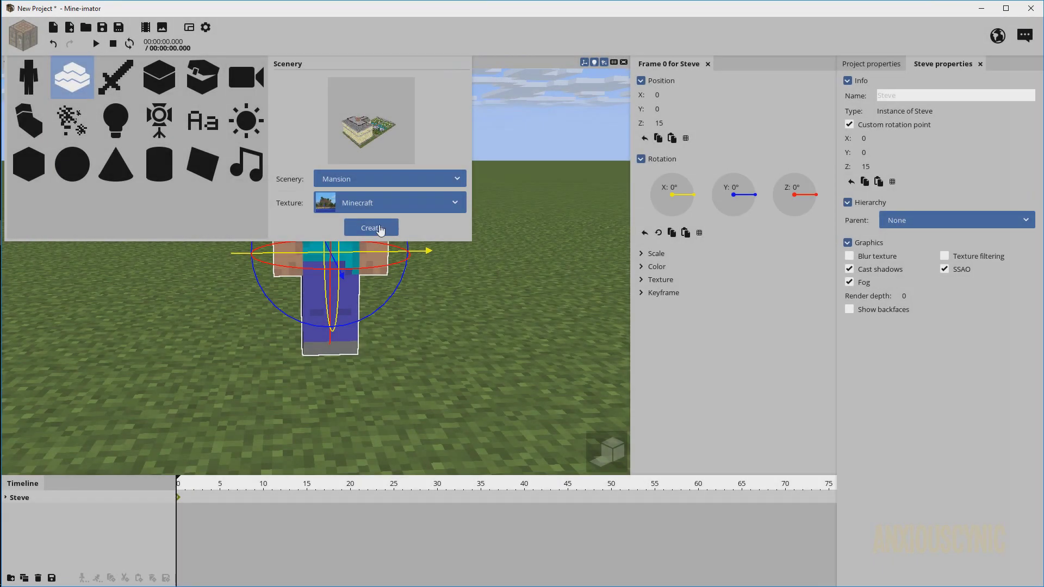
pyautogui.click(378, 227)
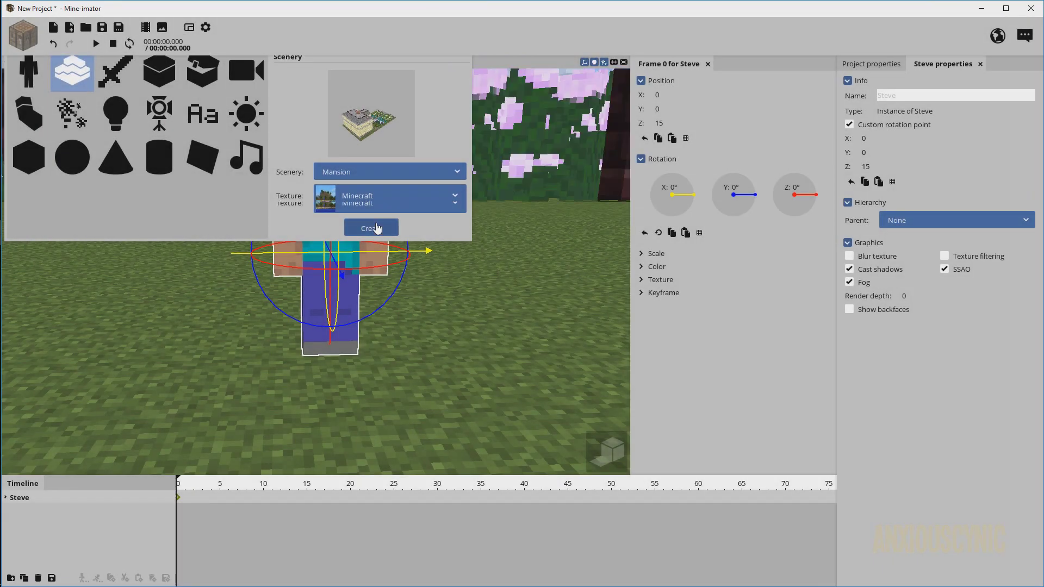
# Look around the mansion's flower garden, entrance and interior in the work camera
pyautogui.moveTo(464, 203); pyautogui.dragTo(446, 217)
pyautogui.scroll(-3, 454, 238)
pyautogui.moveTo(453, 237); pyautogui.dragTo(599, 218, button='right')
pyautogui.press('w')
pyautogui.press('a')
pyautogui.press('e')
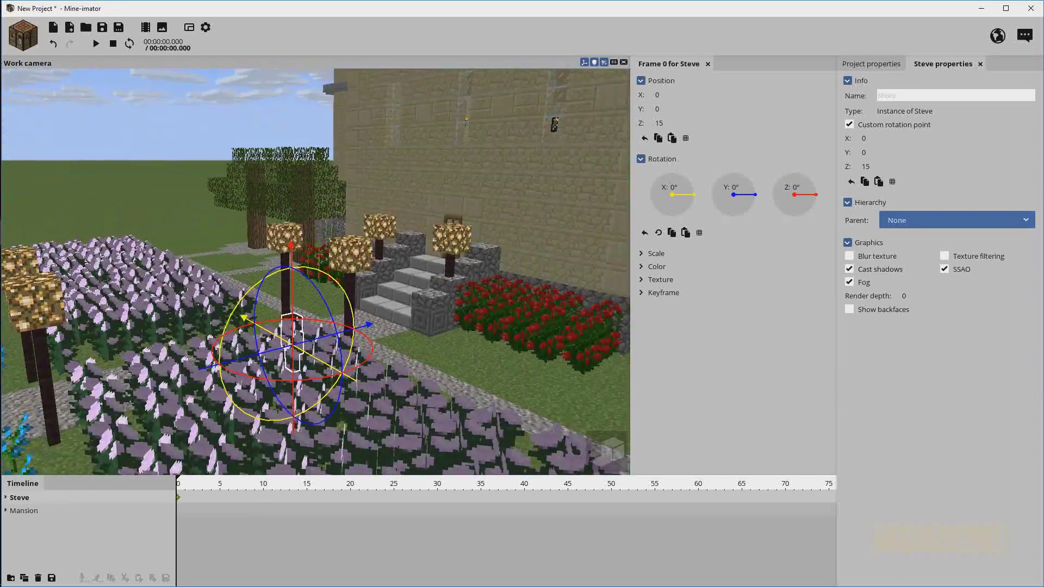
pyautogui.press('s')
pyautogui.moveTo(316, 272); pyautogui.dragTo(628, 235, button='right')
pyautogui.press('a')
pyautogui.press('s')
pyautogui.press('w')
pyautogui.press('a')
pyautogui.press('w')
pyautogui.press('w')
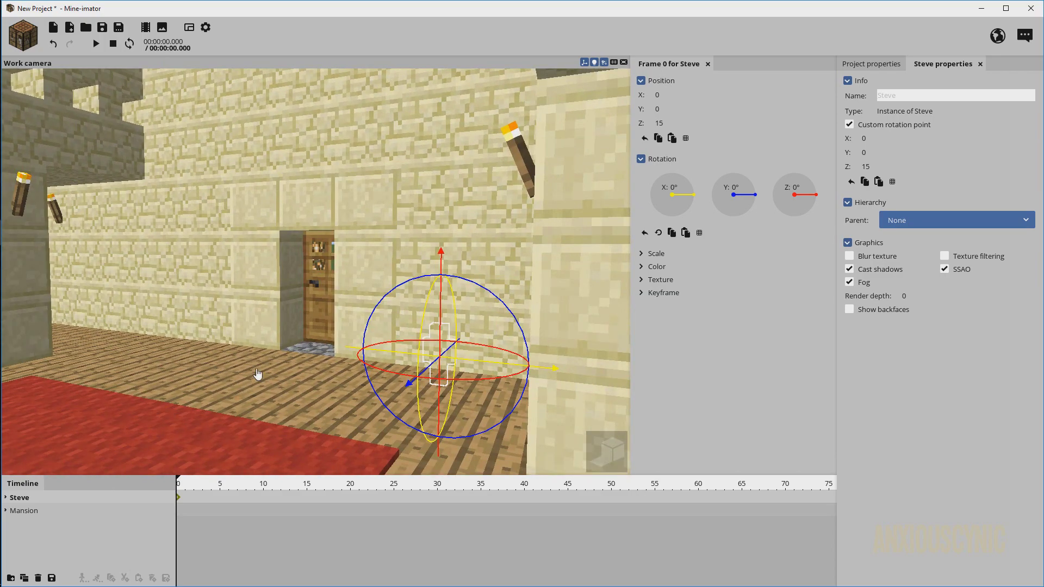
# Select one of the mansion's oak doors, try swinging it about its Z axis, and restore its Z rotation to 180°
pyautogui.click(321, 296)
pyautogui.moveTo(411, 252)
pyautogui.mouseDown()
pyautogui.moveTo(387, 242)
pyautogui.moveTo(396, 245)
pyautogui.mouseUp()
pyautogui.scroll(3, 396, 245)
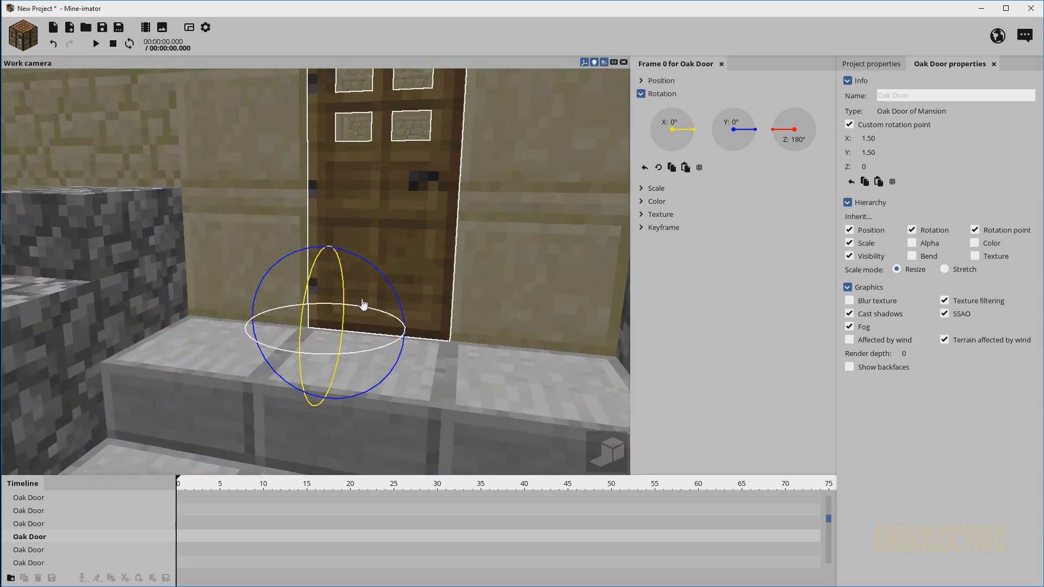
pyautogui.moveTo(361, 310); pyautogui.dragTo(522, 274)
pyautogui.click(806, 146)
pyautogui.write('180')
pyautogui.press('Return')
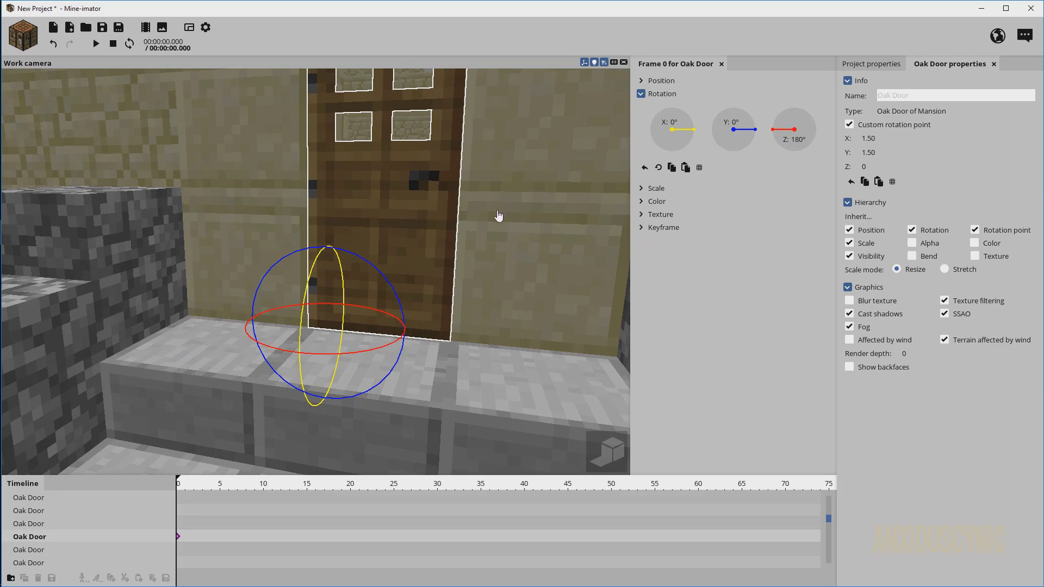
# Select an iron door at the mansion's gate, try swinging it about its Z axis, and reset its Z rotation
pyautogui.moveTo(499, 216); pyautogui.dragTo(647, 216, button='right')
pyautogui.press('w')
pyautogui.press('w')
pyautogui.press('w')
pyautogui.click(348, 262)
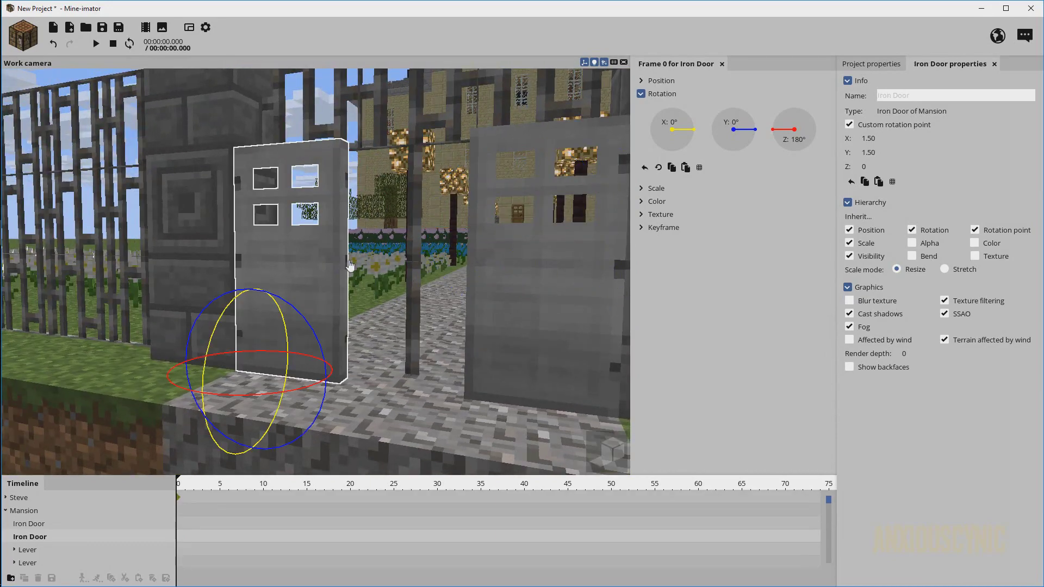
pyautogui.moveTo(348, 262); pyautogui.dragTo(615, 203)
pyautogui.rightClick(795, 145)
# Select the handle of the lever beside the gate, try rotating it about X, and reset its X rotation
pyautogui.moveTo(514, 210); pyautogui.dragTo(514, 210, button='right')
pyautogui.click(401, 197)
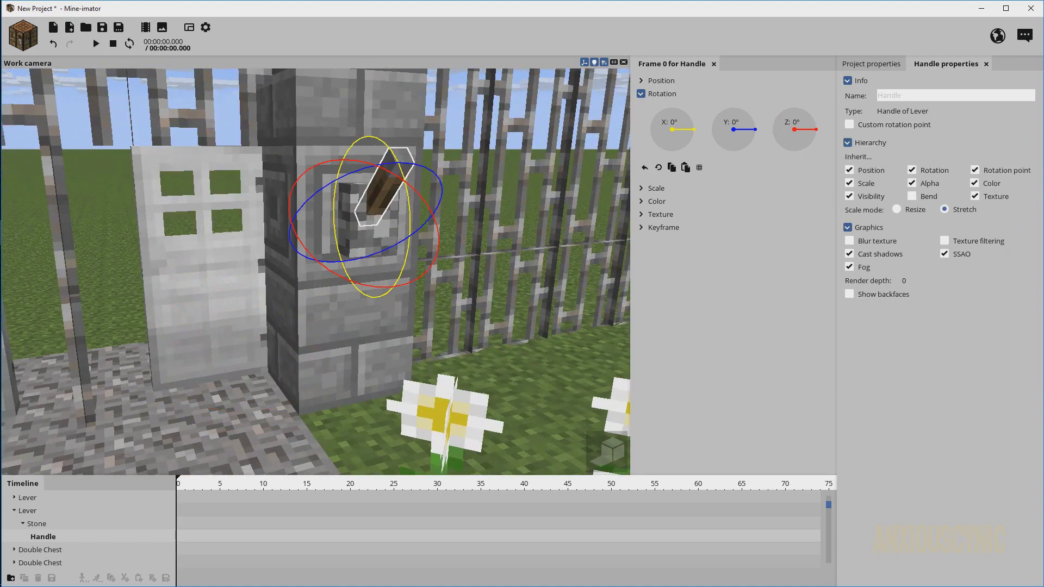
pyautogui.moveTo(446, 169); pyautogui.dragTo(446, 170, button='right')
pyautogui.moveTo(419, 163); pyautogui.dragTo(462, 231)
pyautogui.rightClick(670, 131)
# Set the project's background time to night and deselect the lever handle
pyautogui.moveTo(558, 224); pyautogui.dragTo(394, 254, button='right')
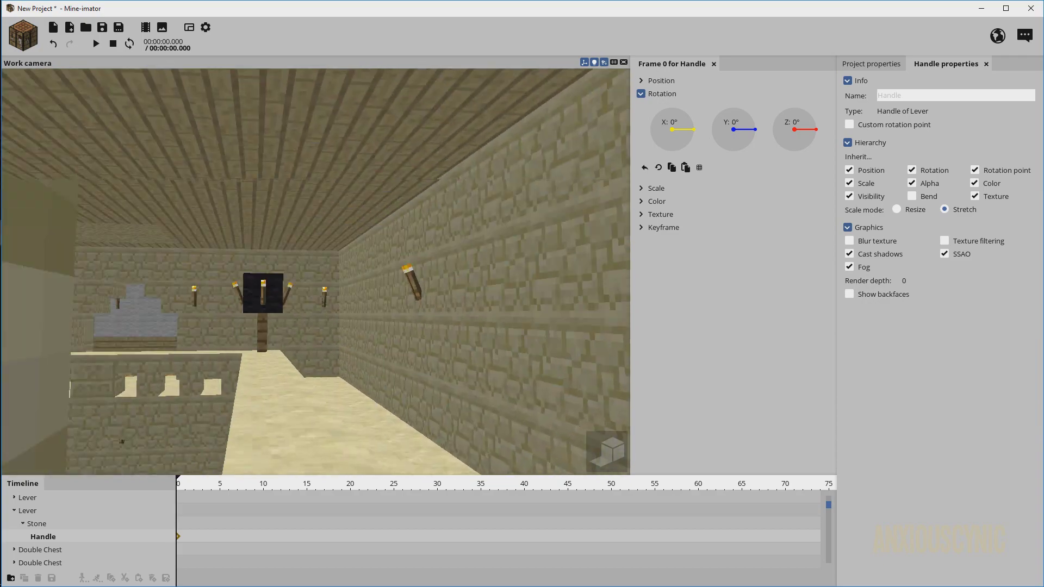
pyautogui.press('w')
pyautogui.moveTo(438, 293); pyautogui.dragTo(603, 275, button='right')
pyautogui.click(881, 66)
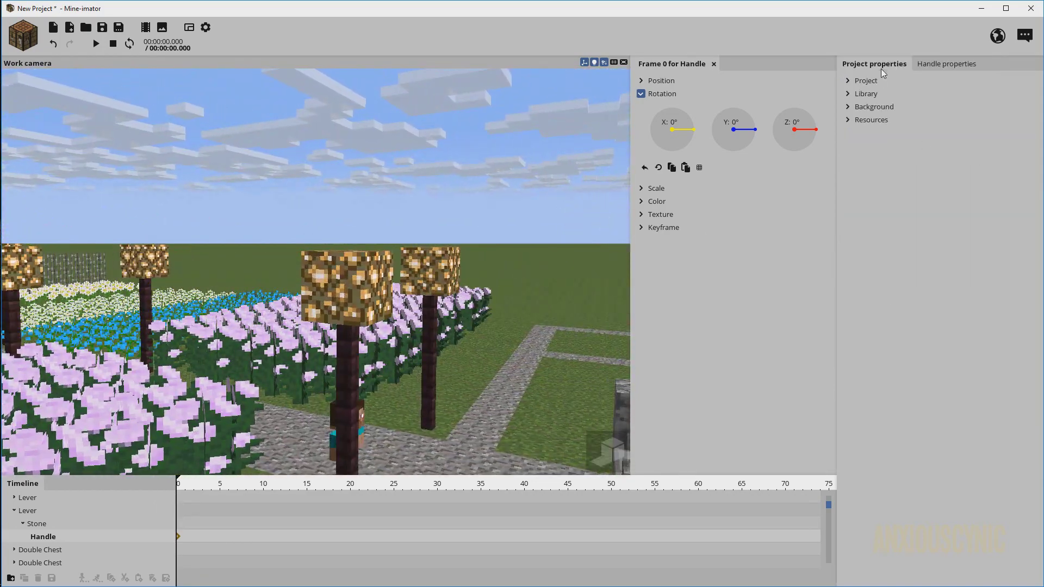
pyautogui.click(866, 107)
pyautogui.moveTo(910, 222)
pyautogui.mouseDown()
pyautogui.moveTo(869, 220)
pyautogui.moveTo(854, 260)
pyautogui.moveTo(859, 284)
pyautogui.moveTo(850, 279)
pyautogui.mouseUp()
pyautogui.moveTo(316, 272); pyautogui.dragTo(428, 225, button='right')
pyautogui.click(392, 217)
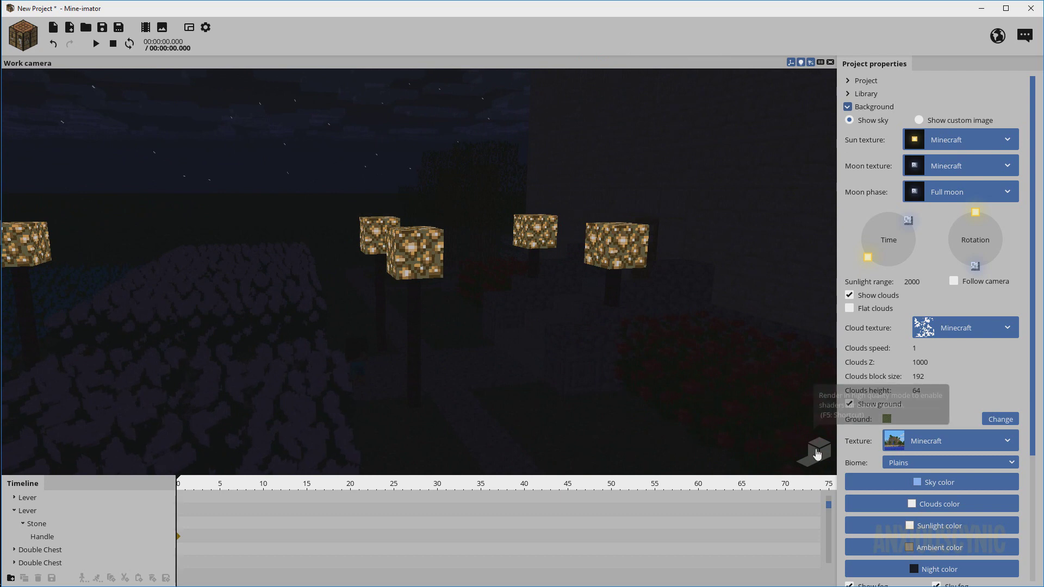
# Enable high-quality rendering in the work camera and inspect the glowstone lamps and the mansion's indoor torches at night
pyautogui.click(818, 454)
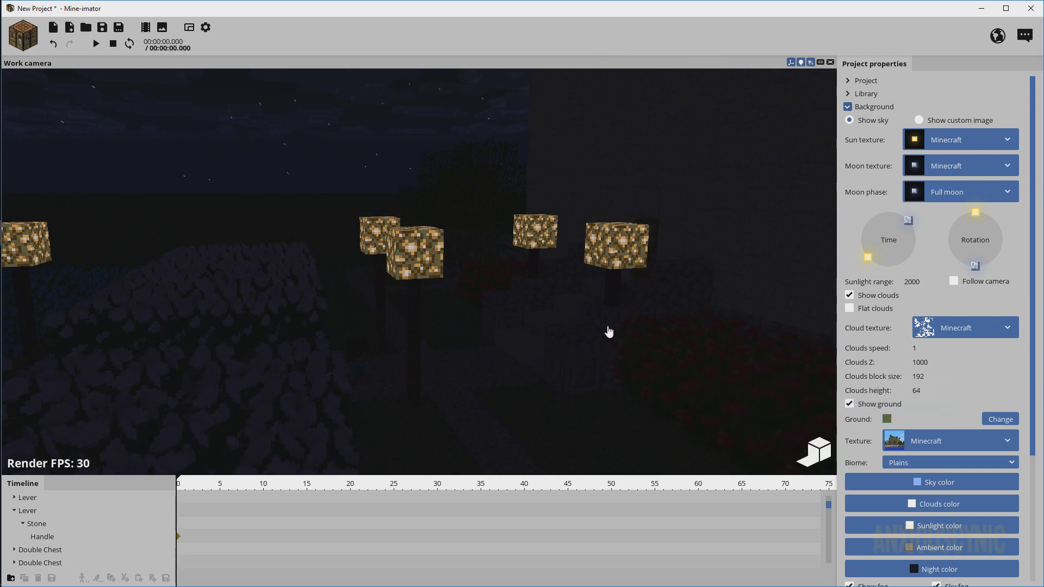
pyautogui.moveTo(624, 307); pyautogui.dragTo(688, 289, button='right')
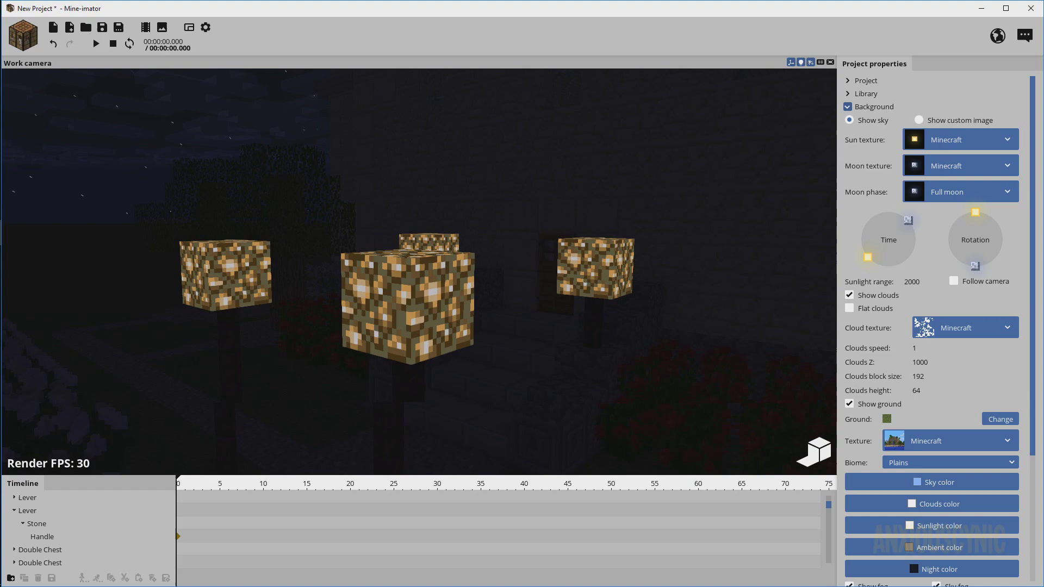
pyautogui.press('w')
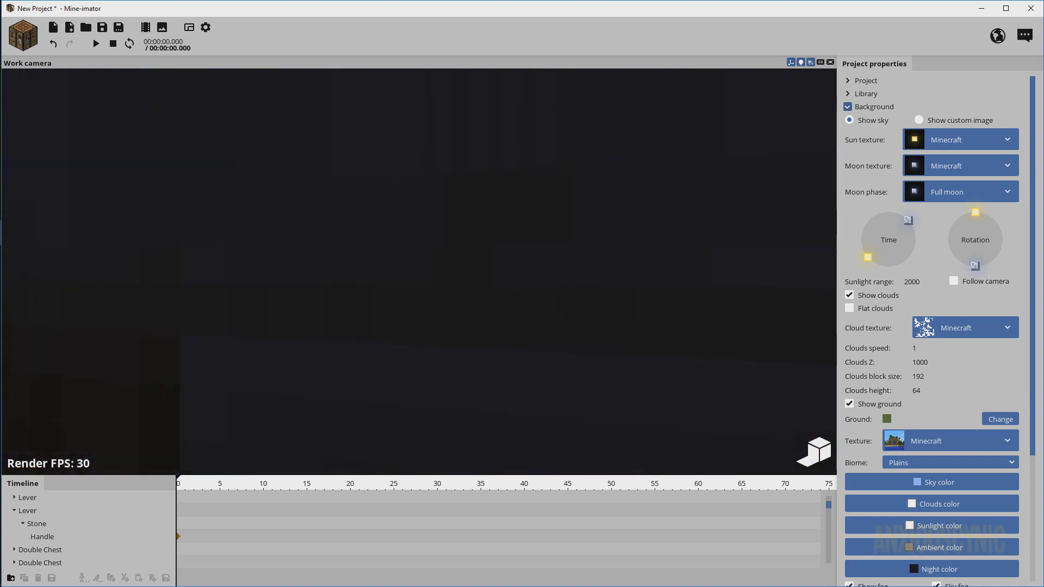
pyautogui.press('w')
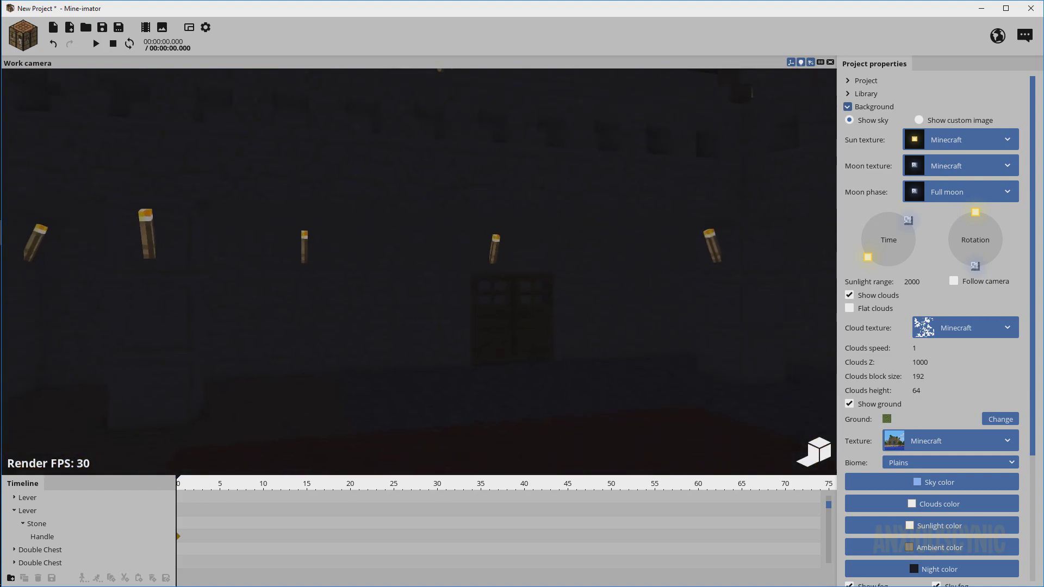
pyautogui.moveTo(566, 292)
pyautogui.mouseDown(button='right')
pyautogui.moveTo(612, 287)
pyautogui.moveTo(540, 320)
pyautogui.moveTo(575, 310)
pyautogui.mouseUp(button='right')
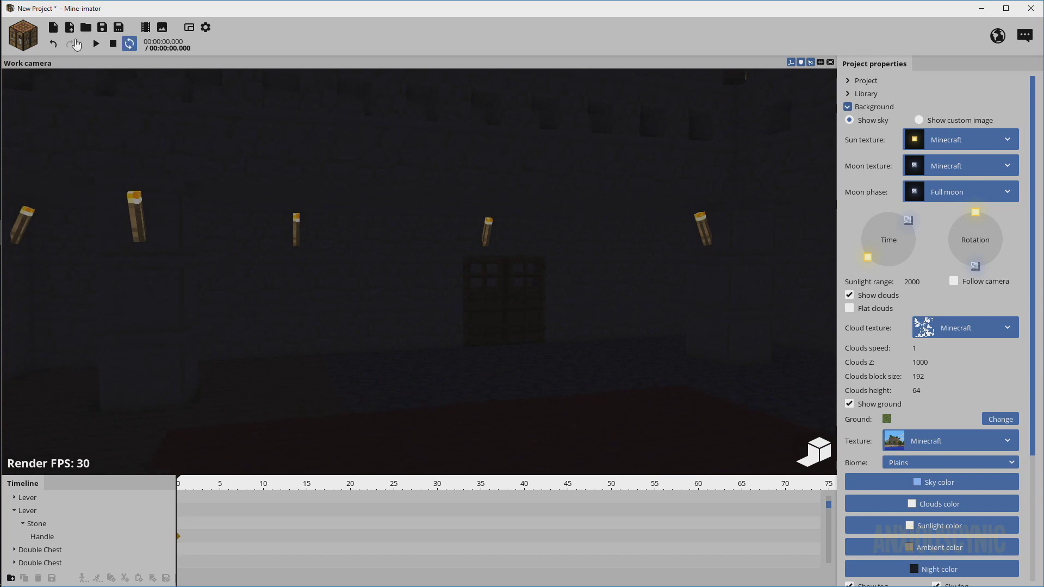
# Create a camera from the workbench at the current view inside the mansion
pyautogui.click(23, 35)
pyautogui.click(246, 77)
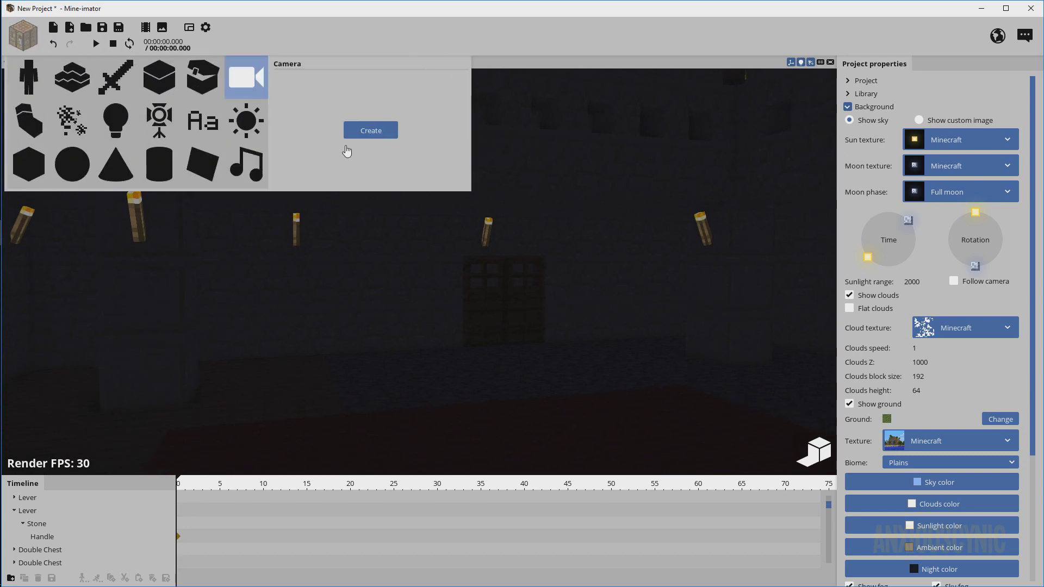
pyautogui.click(371, 131)
pyautogui.click(574, 256)
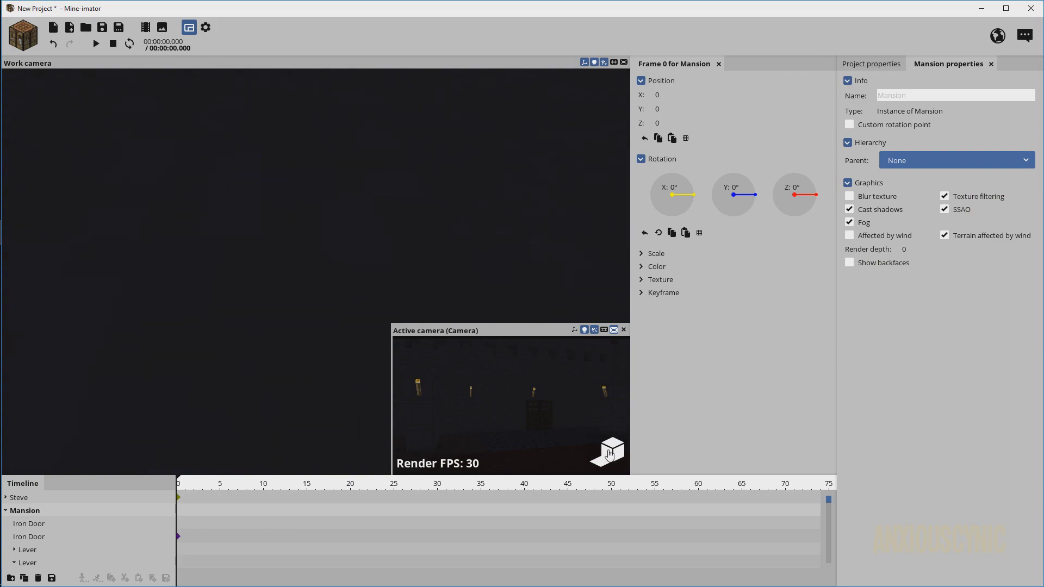
# Turn off lights in the work camera view and select the new camera inside the mansion
pyautogui.click(594, 62)
pyautogui.moveTo(435, 218); pyautogui.dragTo(431, 179, button='right')
pyautogui.press('w')
pyautogui.click(444, 190)
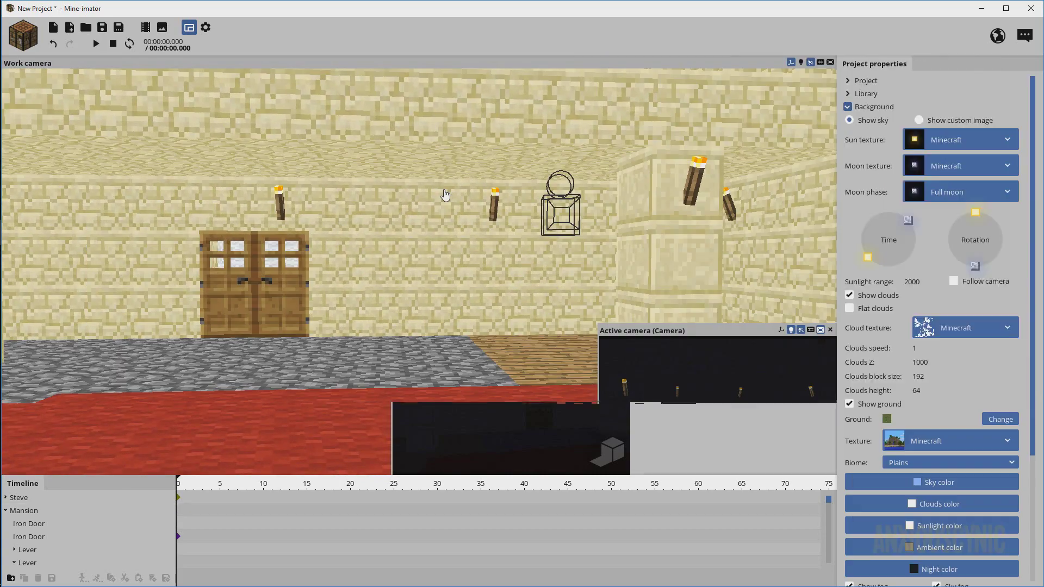
pyautogui.click(547, 198)
pyautogui.click(479, 200)
pyautogui.click(576, 209)
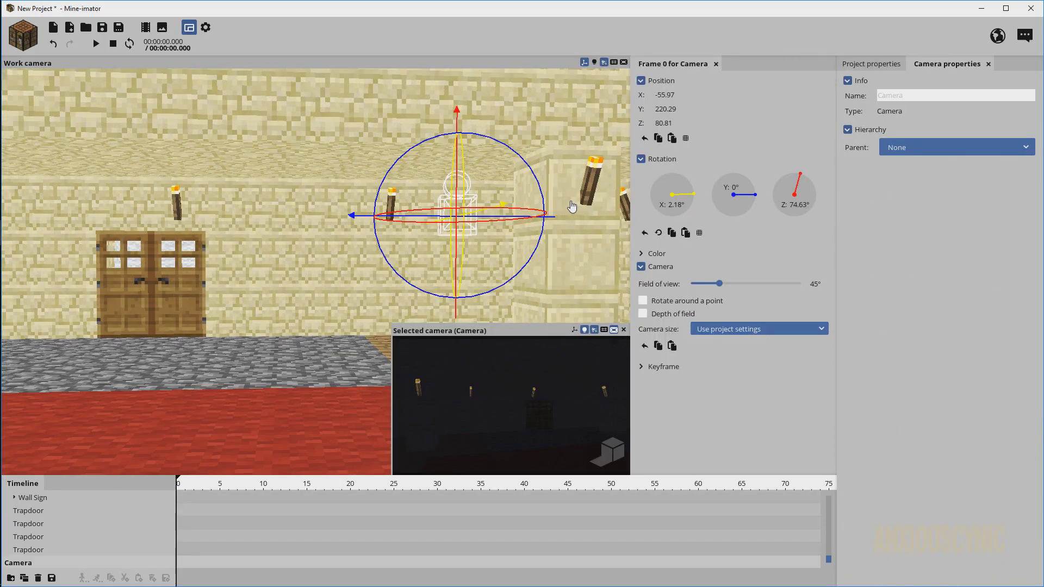
# Examine the new camera from several sides and review its camera size presets
pyautogui.moveTo(452, 263); pyautogui.dragTo(599, 249, button='right')
pyautogui.press('a')
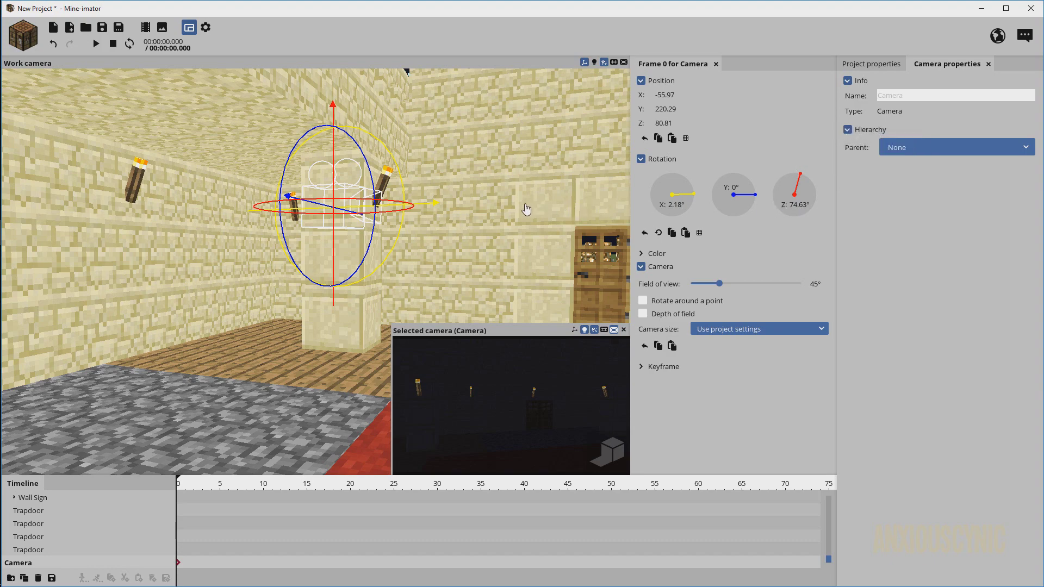
pyautogui.moveTo(527, 210); pyautogui.dragTo(515, 253)
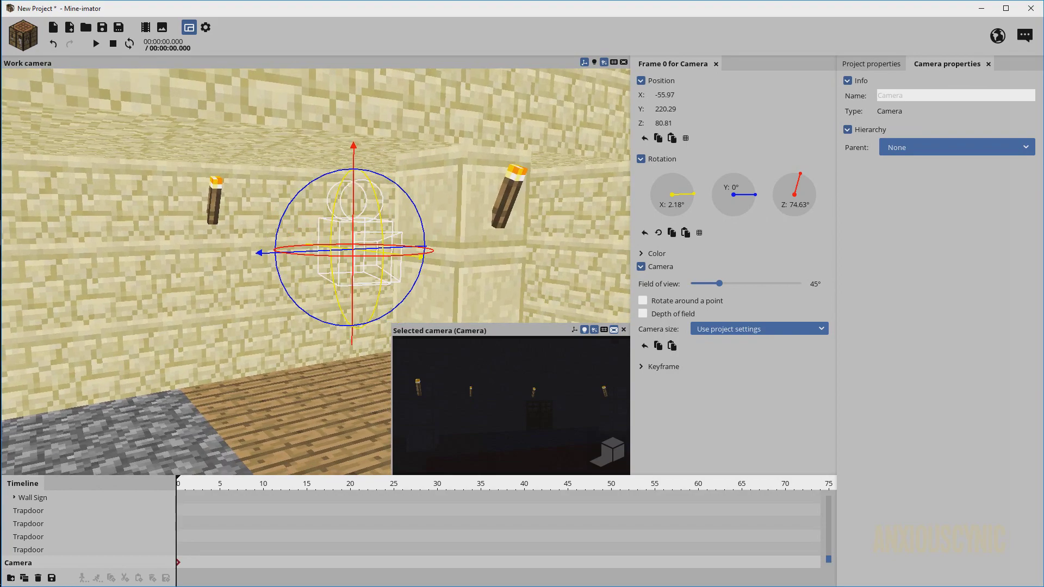
pyautogui.moveTo(544, 212); pyautogui.dragTo(521, 220, button='right')
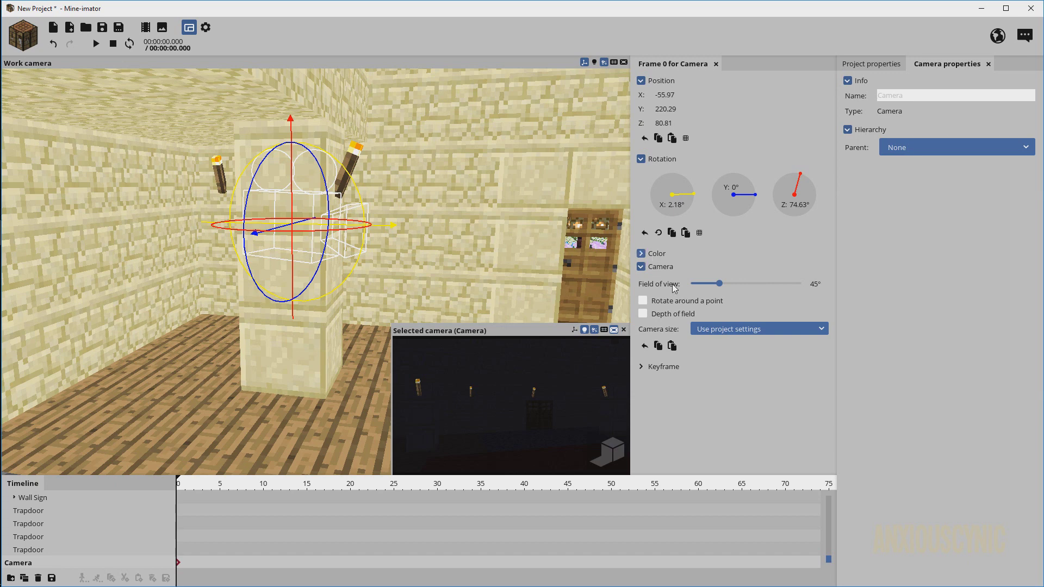
pyautogui.click(730, 333)
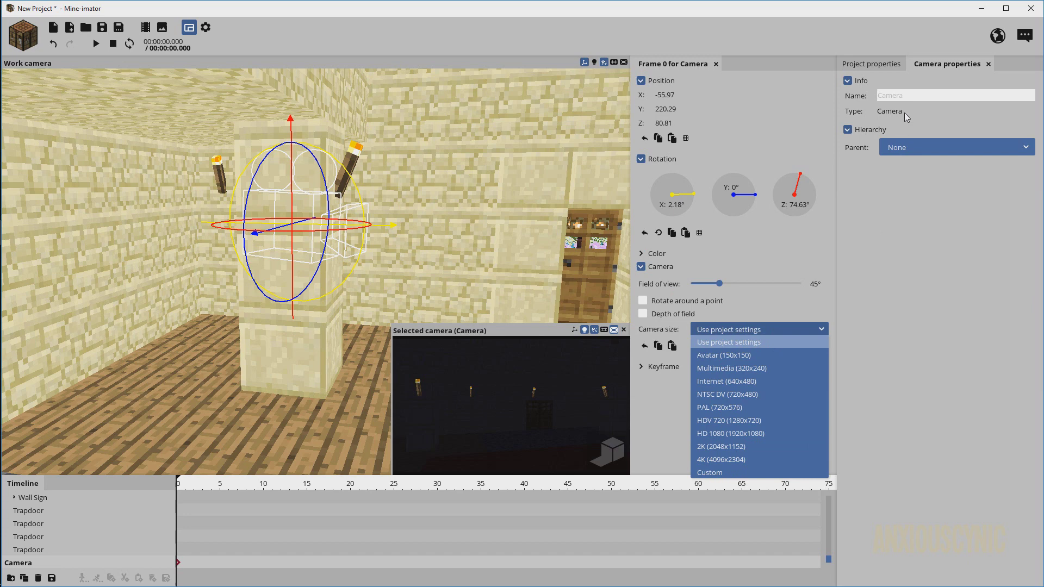
pyautogui.click(877, 63)
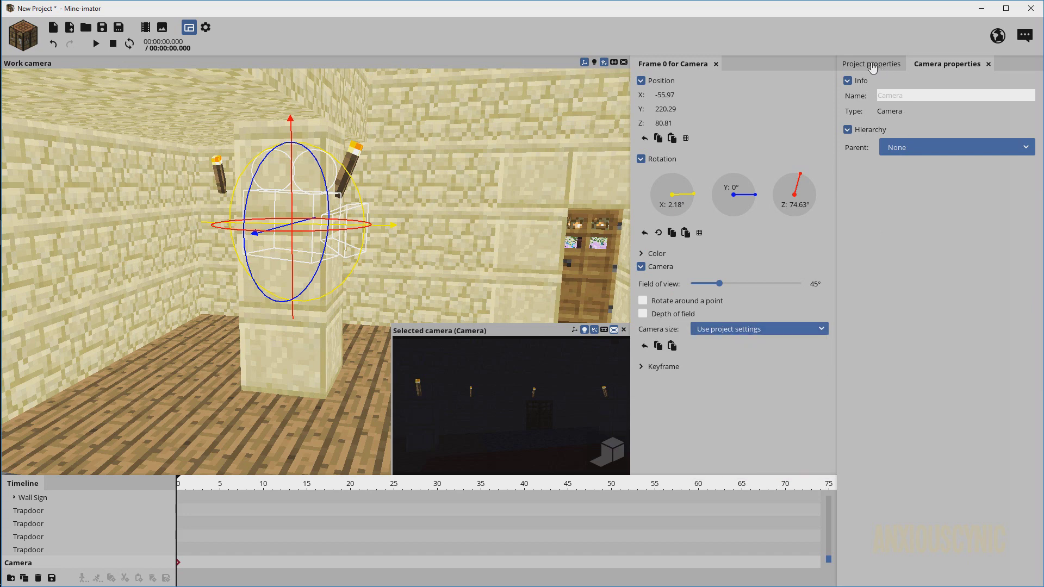
# Collapse the project's background settings and examine the project's video size presets
pyautogui.click(870, 64)
pyautogui.click(870, 106)
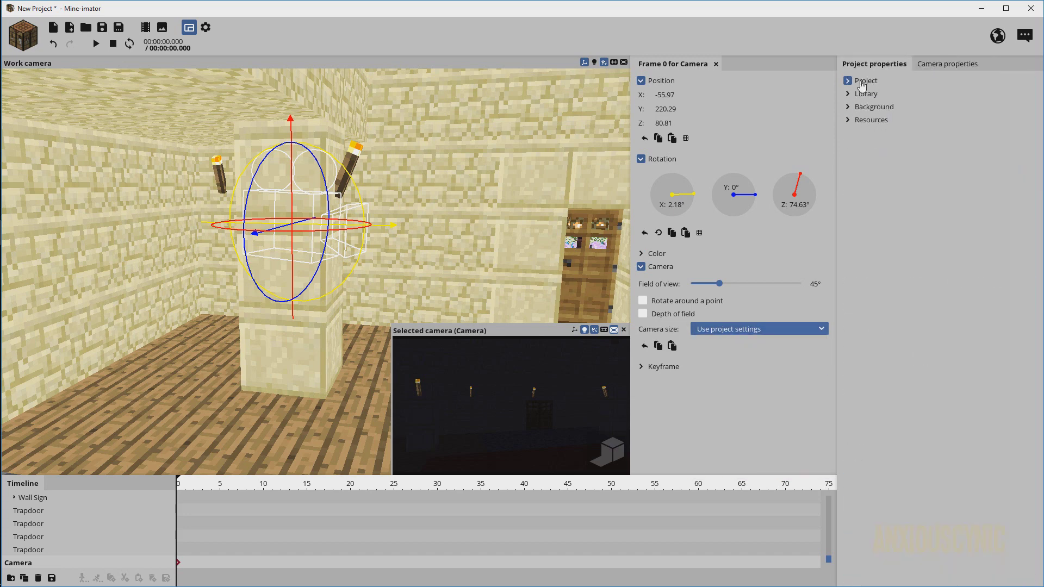
pyautogui.click(864, 81)
pyautogui.click(953, 210)
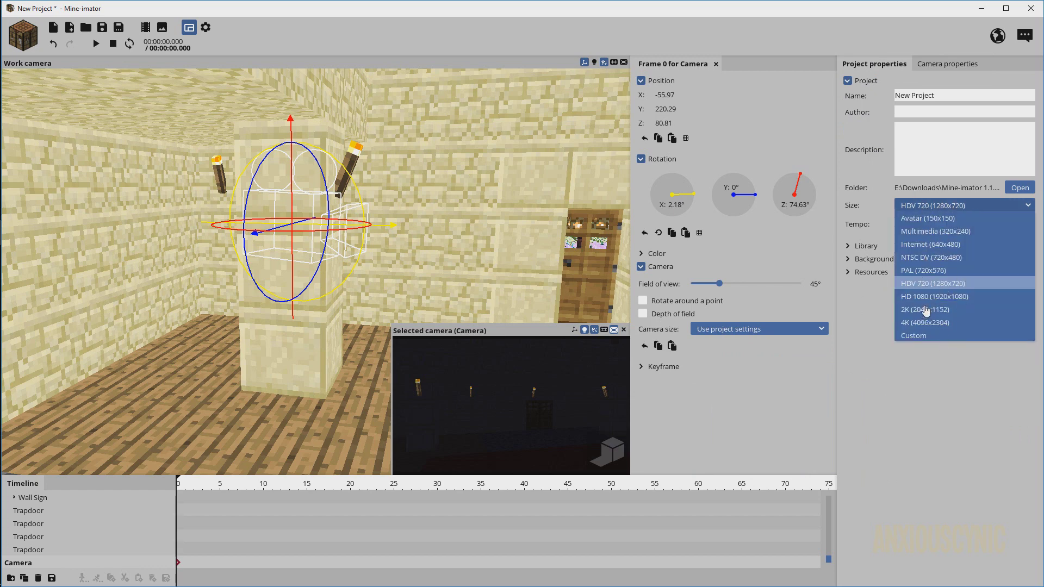
pyautogui.click(927, 206)
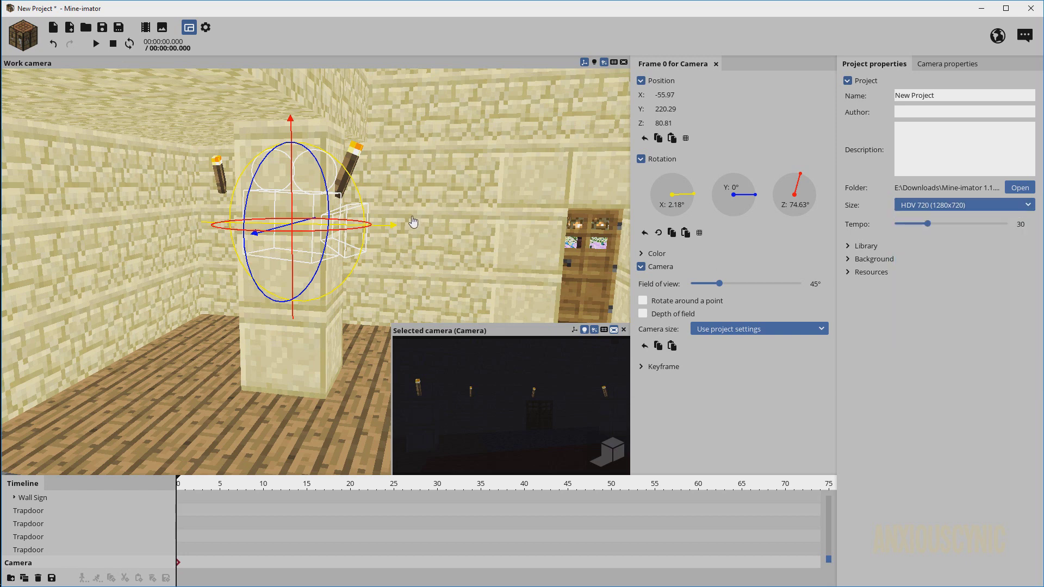
# Try the HD 1080 (1920x1080) camera size, expand the keyframe settings, and return the size to the project settings
pyautogui.click(717, 332)
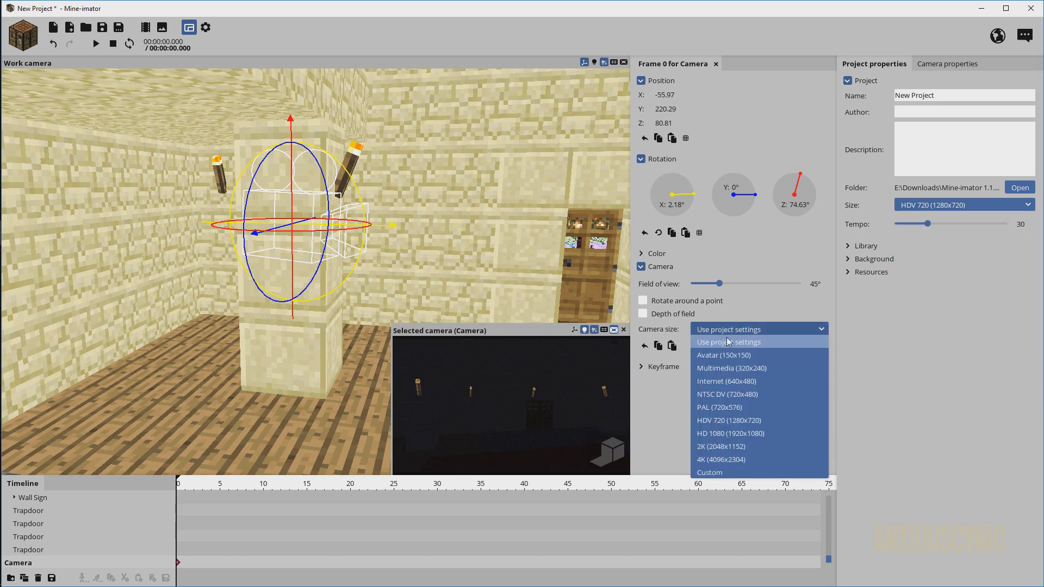
pyautogui.click(731, 435)
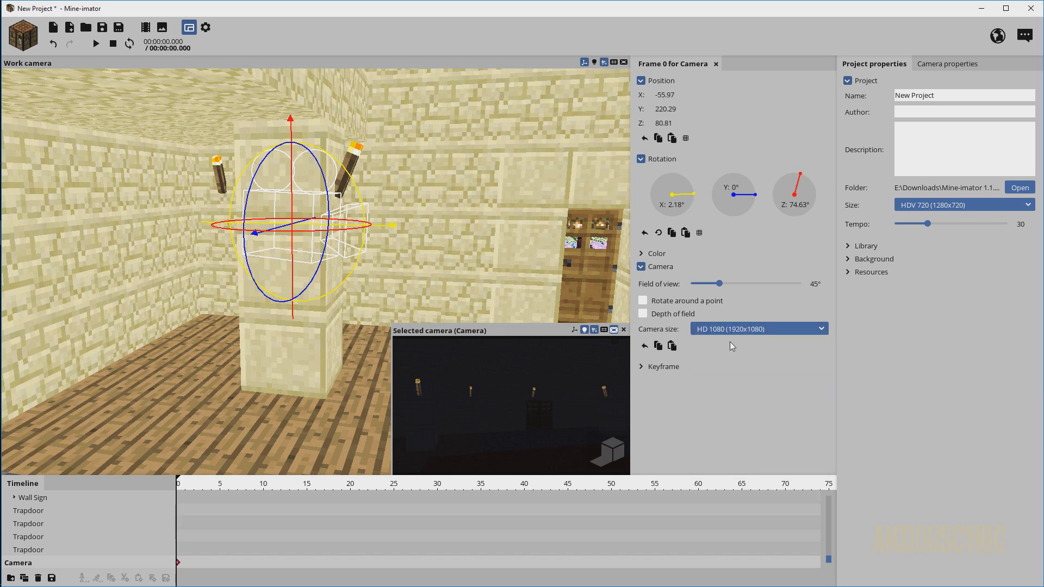
pyautogui.click(664, 367)
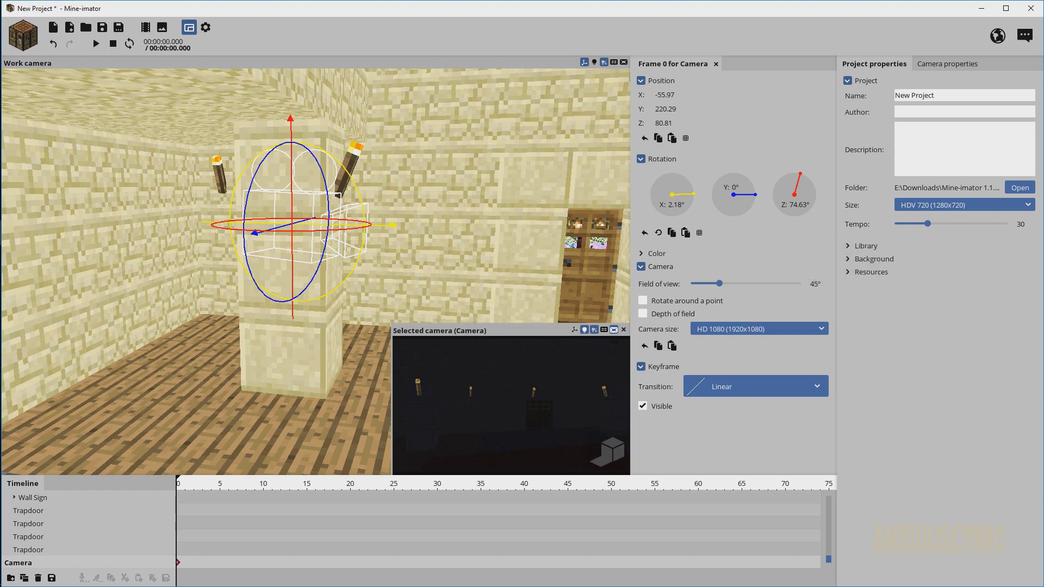
pyautogui.moveTo(490, 239); pyautogui.dragTo(513, 236, button='right')
pyautogui.click(756, 332)
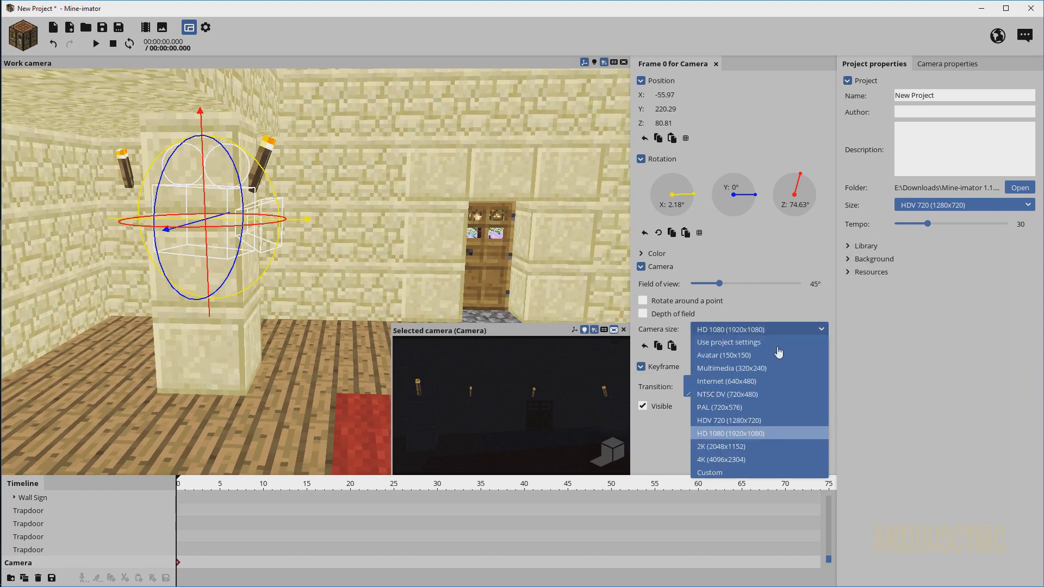
pyautogui.click(749, 343)
pyautogui.click(759, 329)
pyautogui.click(736, 331)
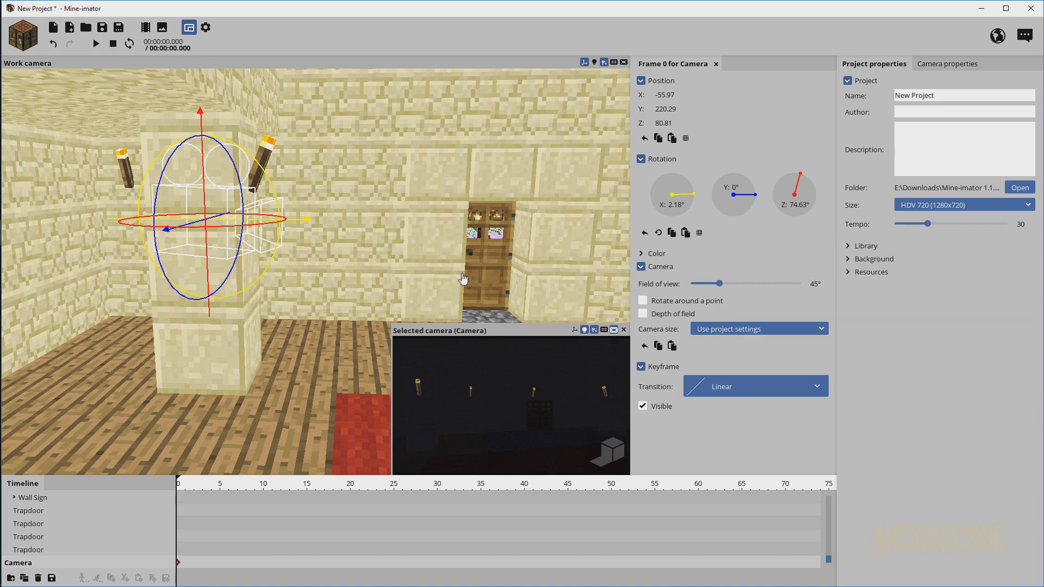
# Close the selected camera's preview and view the mansion from outside
pyautogui.moveTo(440, 263); pyautogui.dragTo(631, 329, button='right')
pyautogui.press('w')
pyautogui.press('w')
pyautogui.press('s')
pyautogui.click(625, 331)
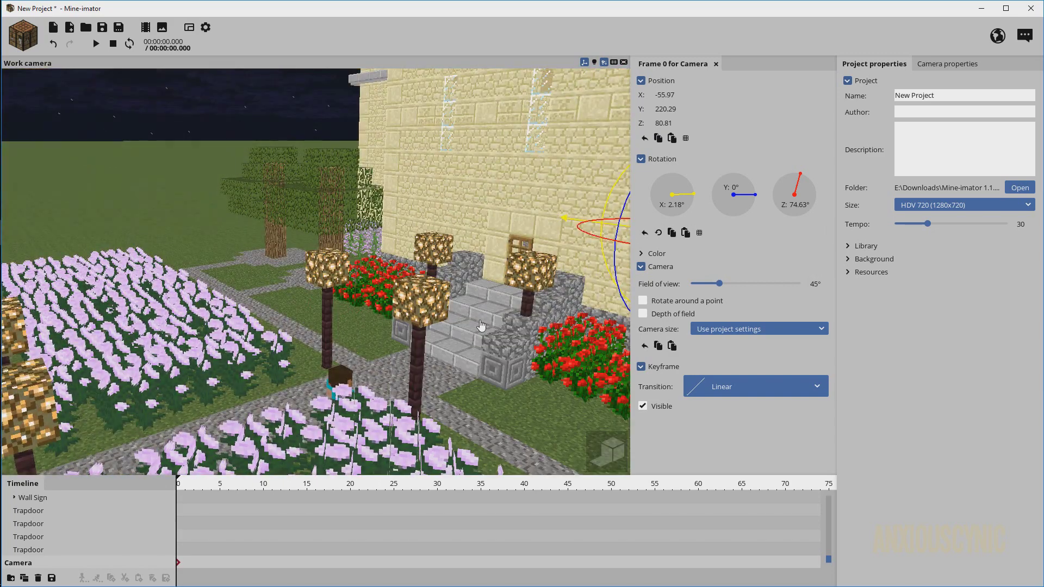
# Select a trapdoor and enlarge the timeline to show more of the mansion's block entries
pyautogui.click(38, 524)
pyautogui.scroll(2, 43, 523)
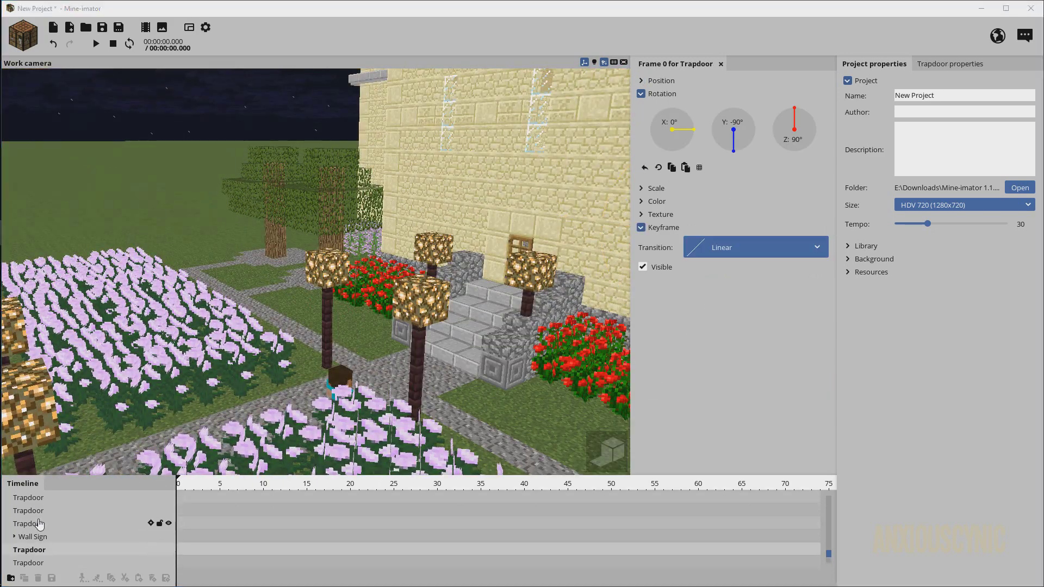
pyautogui.scroll(3, 50, 520)
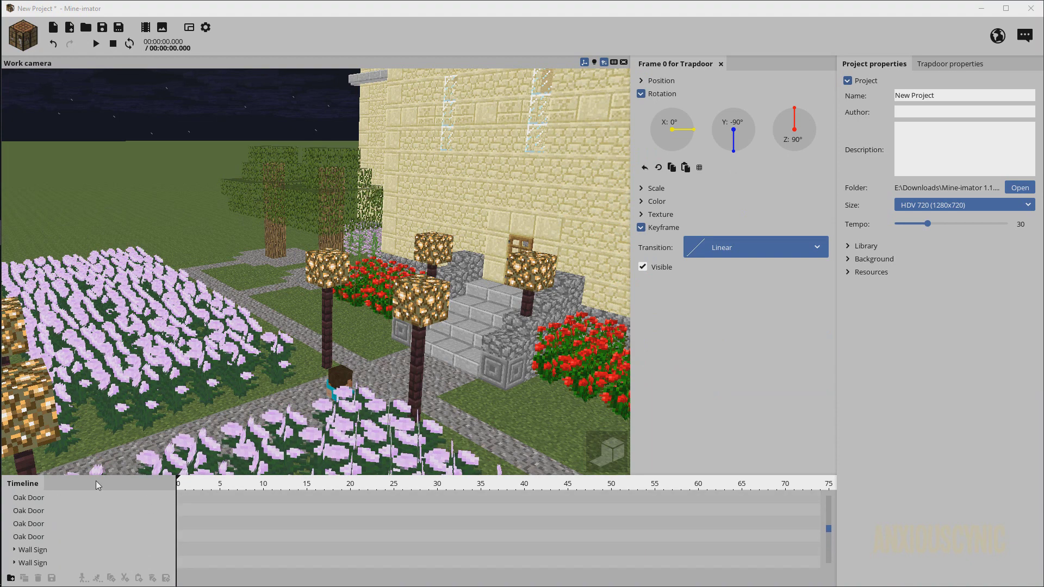
pyautogui.moveTo(97, 483); pyautogui.dragTo(97, 377)
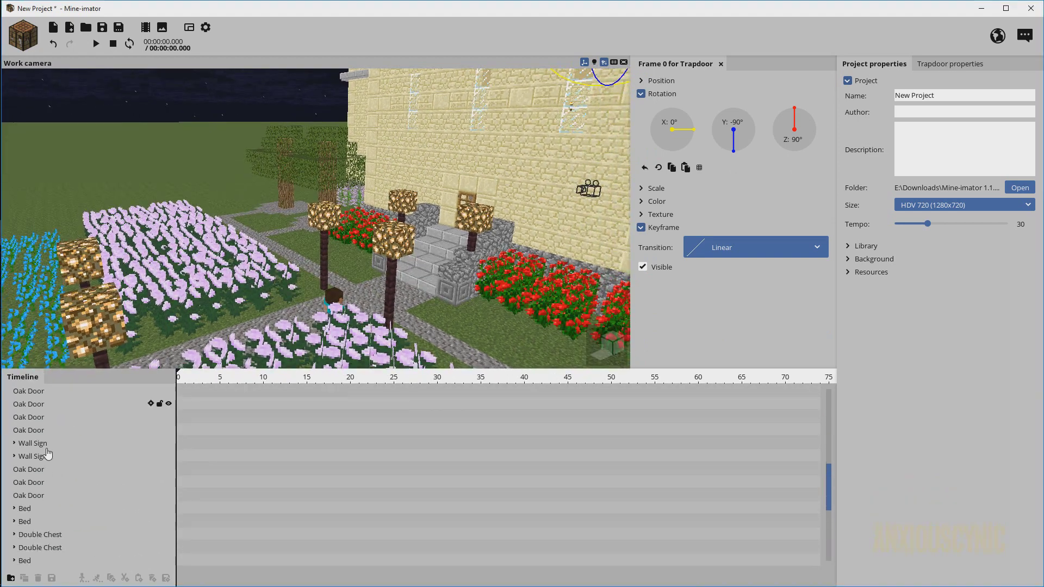
pyautogui.scroll(5, 49, 450)
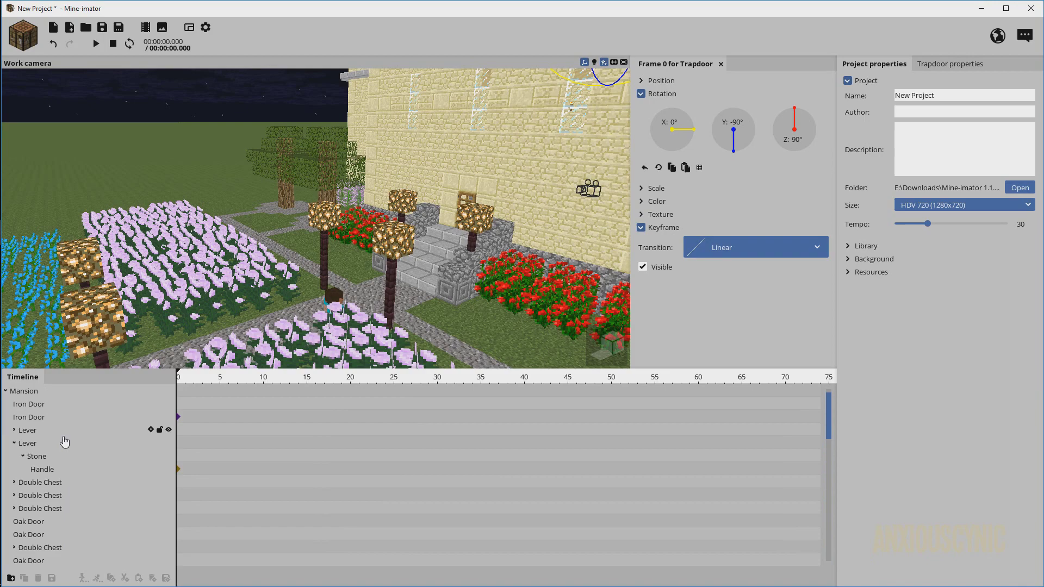
# Locate the mansion's double chests by selecting chest and lever entries in the timeline and viewing them indoors
pyautogui.scroll(-1, 53, 457)
pyautogui.click(53, 457)
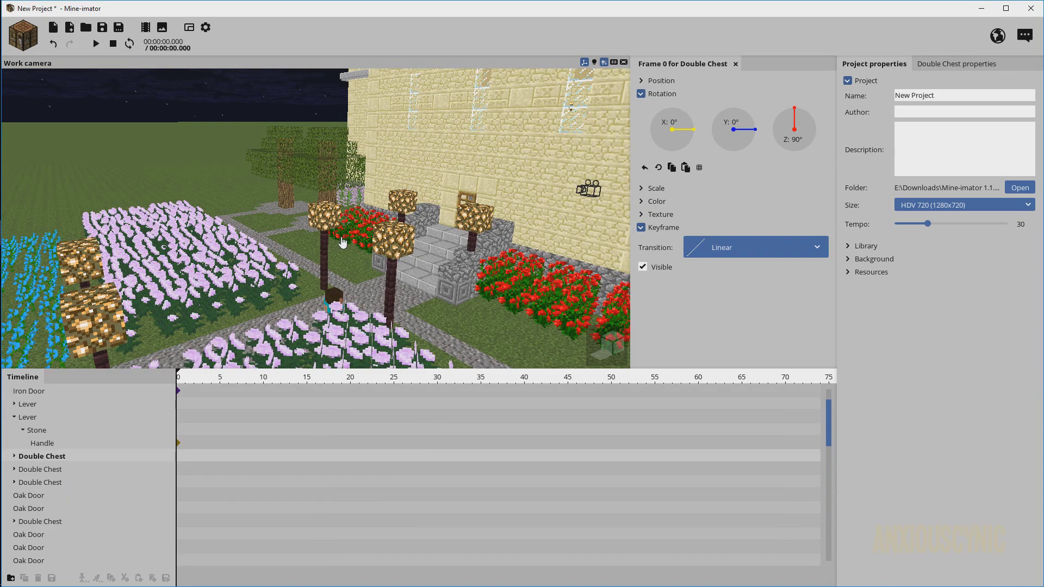
pyautogui.moveTo(343, 242)
pyautogui.mouseDown(button='right')
pyautogui.moveTo(435, 191)
pyautogui.moveTo(478, 229)
pyautogui.moveTo(429, 245)
pyautogui.moveTo(490, 233)
pyautogui.moveTo(435, 228)
pyautogui.moveTo(342, 242)
pyautogui.mouseUp(button='right')
pyautogui.press('w')
pyautogui.press('w')
pyautogui.click(96, 423)
pyautogui.scroll(1, 86, 419)
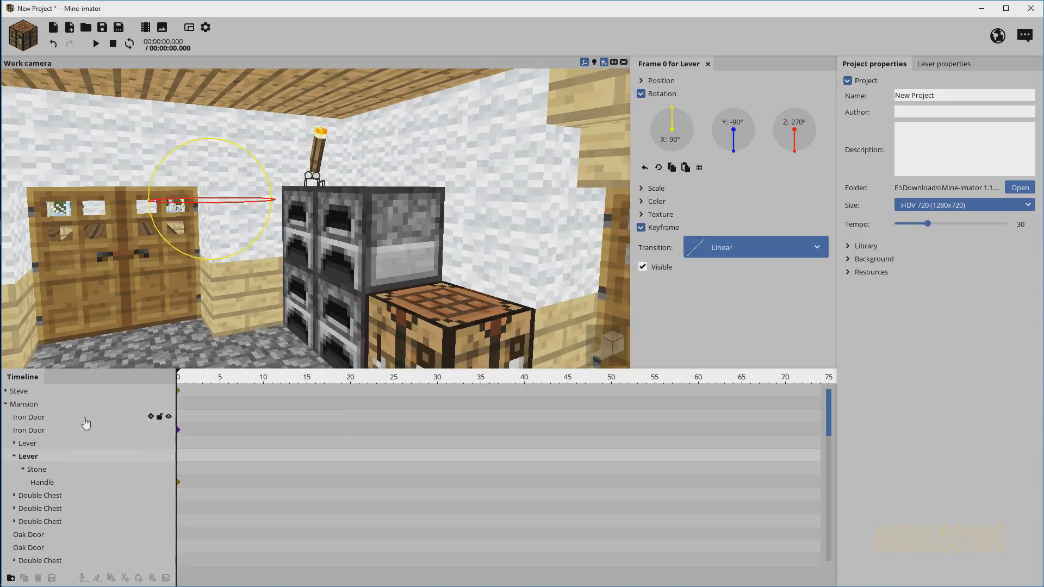
pyautogui.click(25, 404)
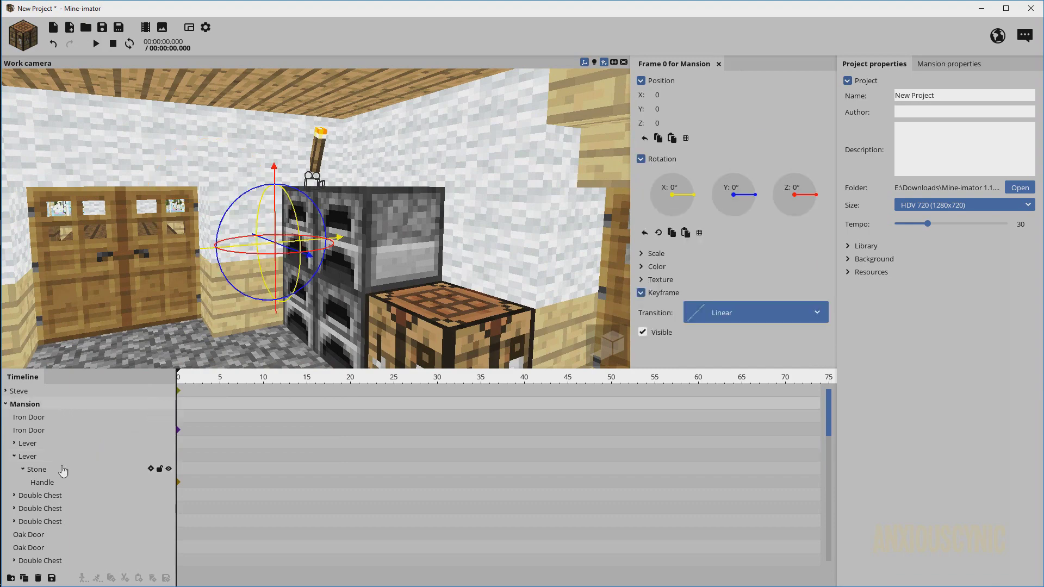
pyautogui.doubleClick(36, 495)
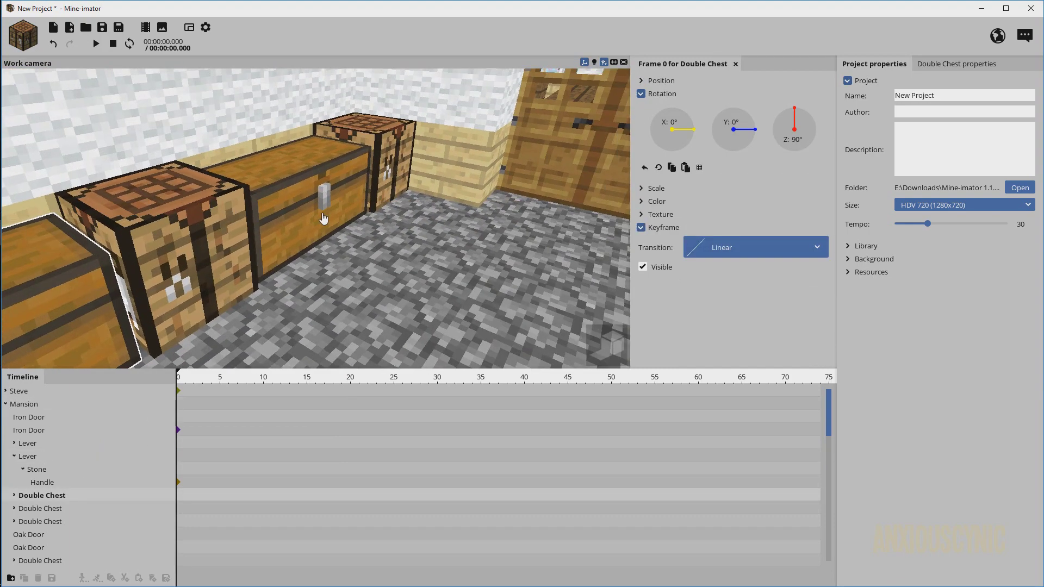
# Expand the bottom part of the double chest between the crafting tables and rotate its top to X -70.97°
pyautogui.click(298, 212)
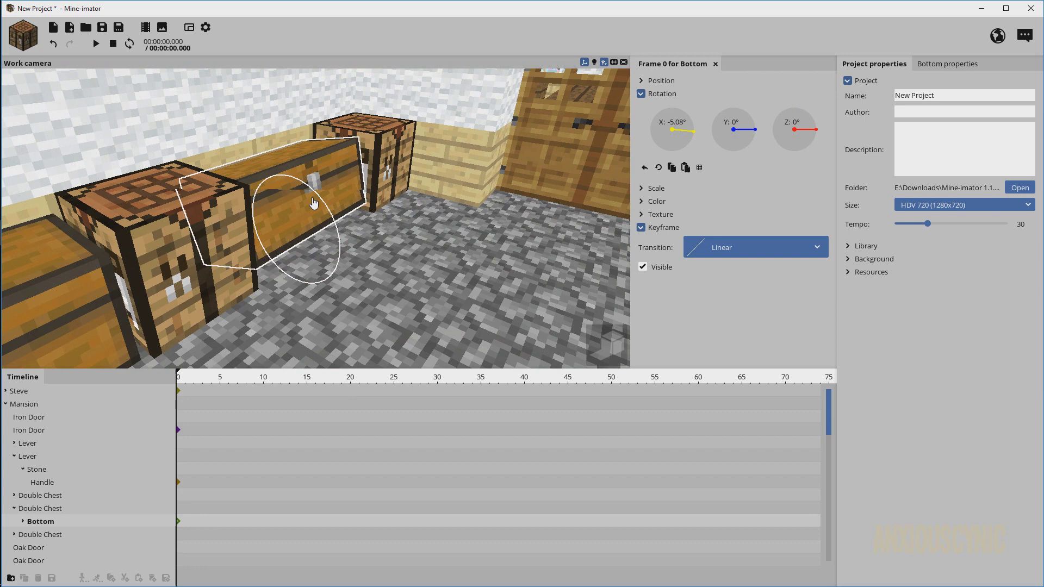
pyautogui.click(23, 521)
pyautogui.click(36, 535)
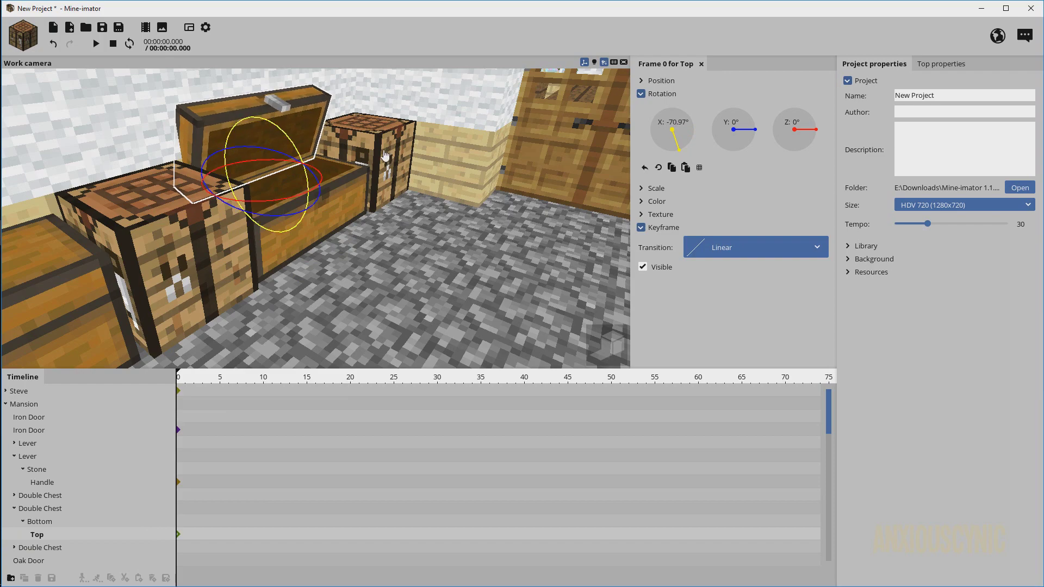
pyautogui.moveTo(384, 156); pyautogui.dragTo(365, 120)
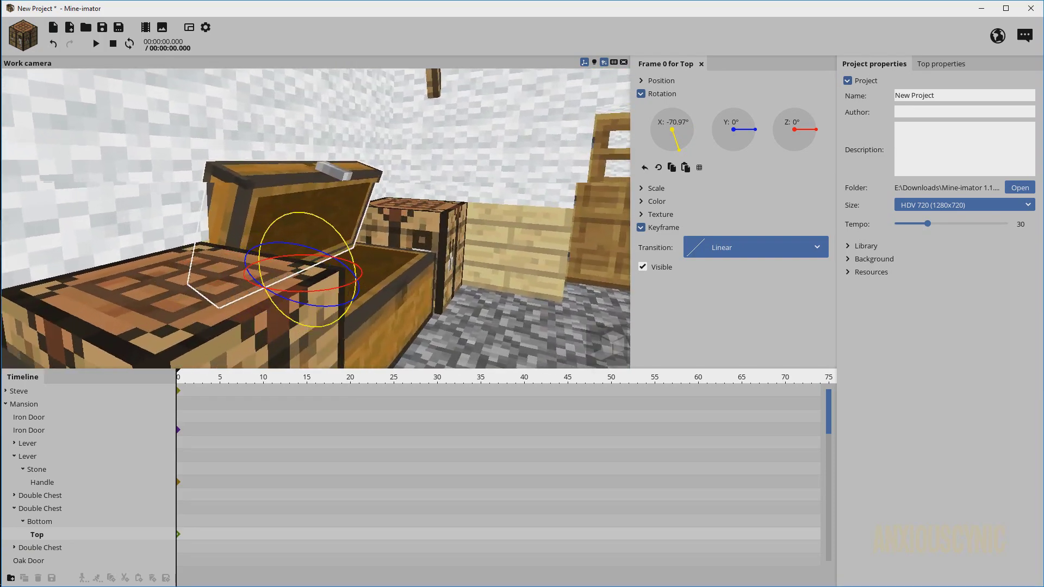
# Collapse the mansion's hierarchy and delete the mansion and the camera from the timeline
pyautogui.moveTo(315, 218); pyautogui.dragTo(296, 202, button='right')
pyautogui.press('w')
pyautogui.press('w')
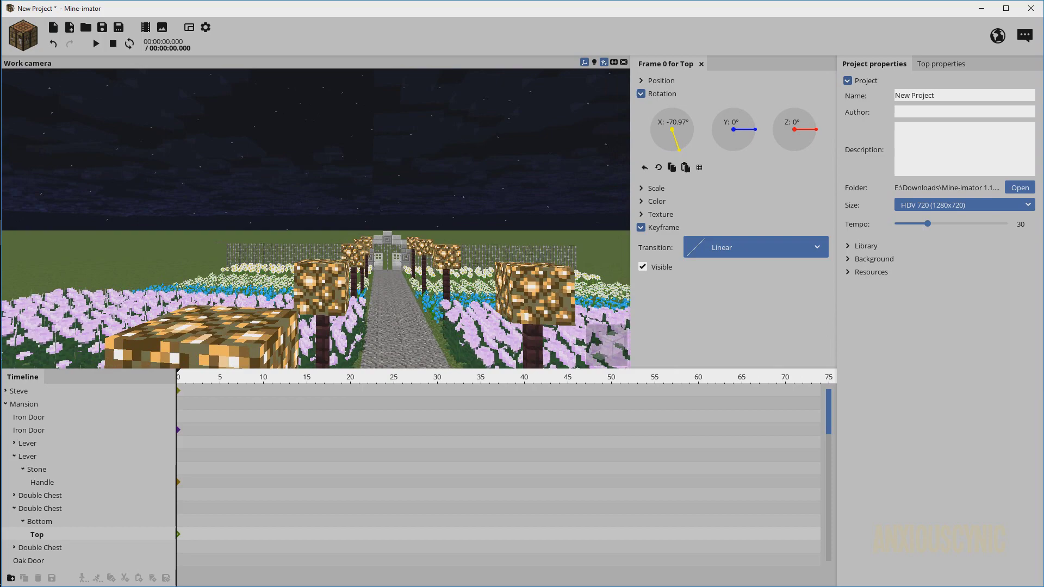
pyautogui.moveTo(223, 140); pyautogui.dragTo(320, 234, button='right')
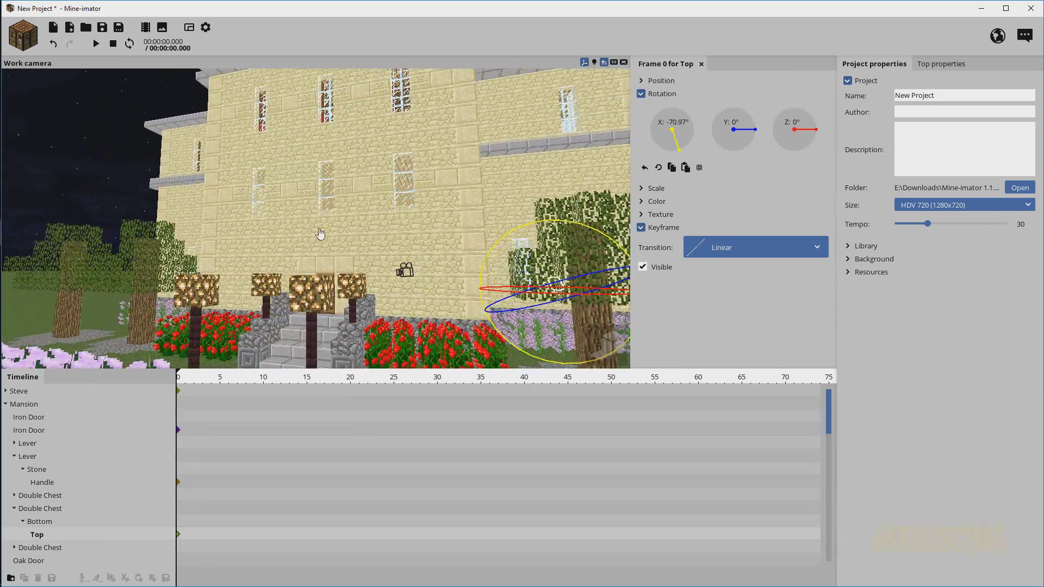
pyautogui.click(7, 404)
pyautogui.click(23, 406)
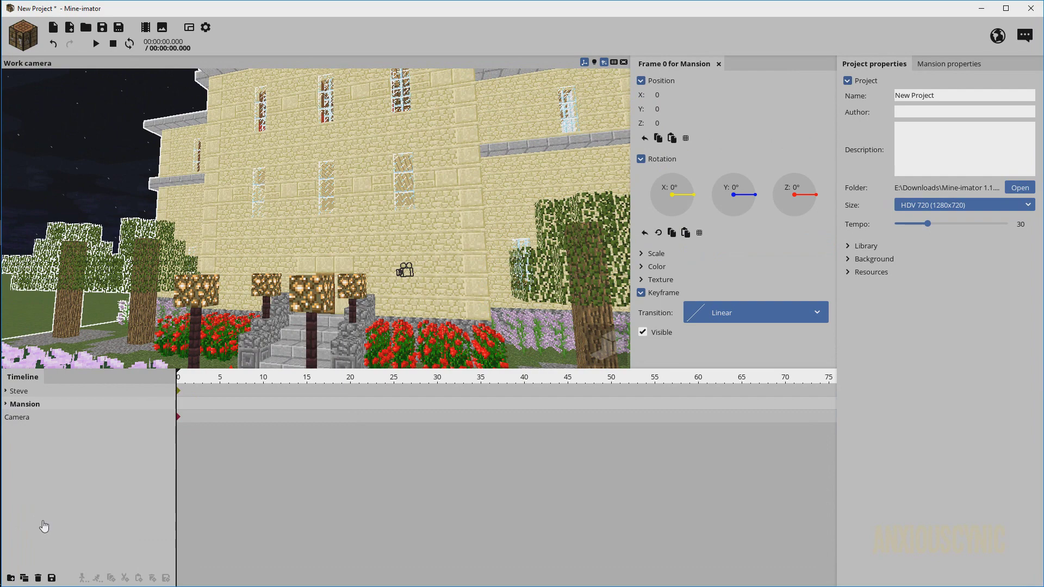
pyautogui.click(38, 578)
pyautogui.click(17, 404)
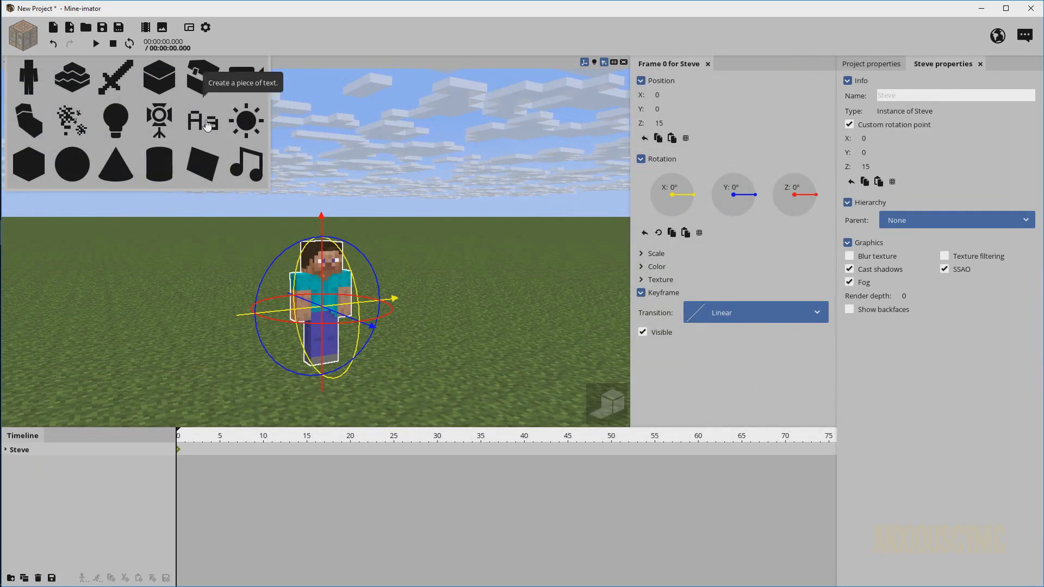
# Create a flat text object from the workbench
pyautogui.click(207, 125)
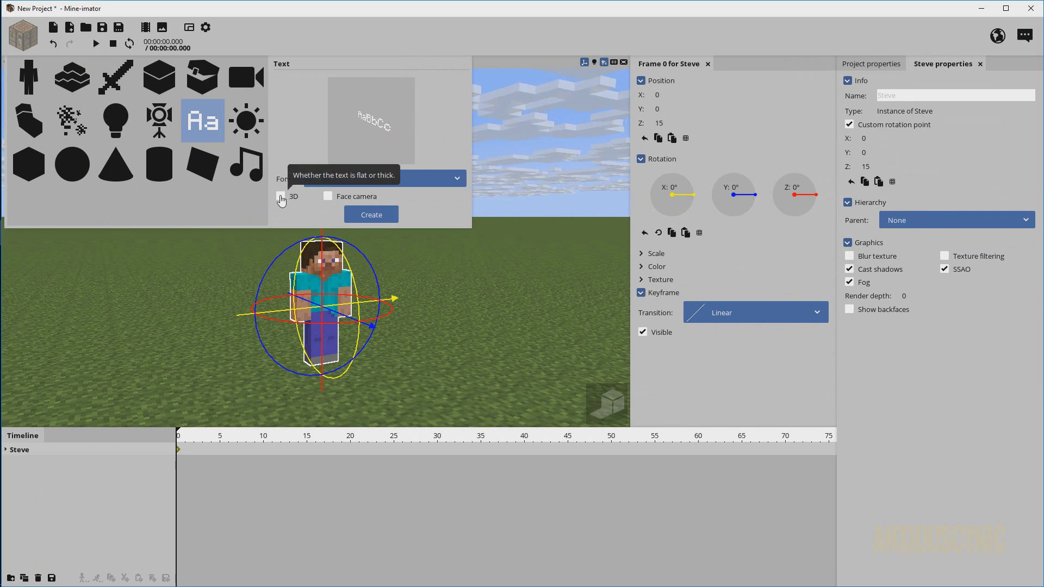
pyautogui.click(280, 197)
pyautogui.click(372, 214)
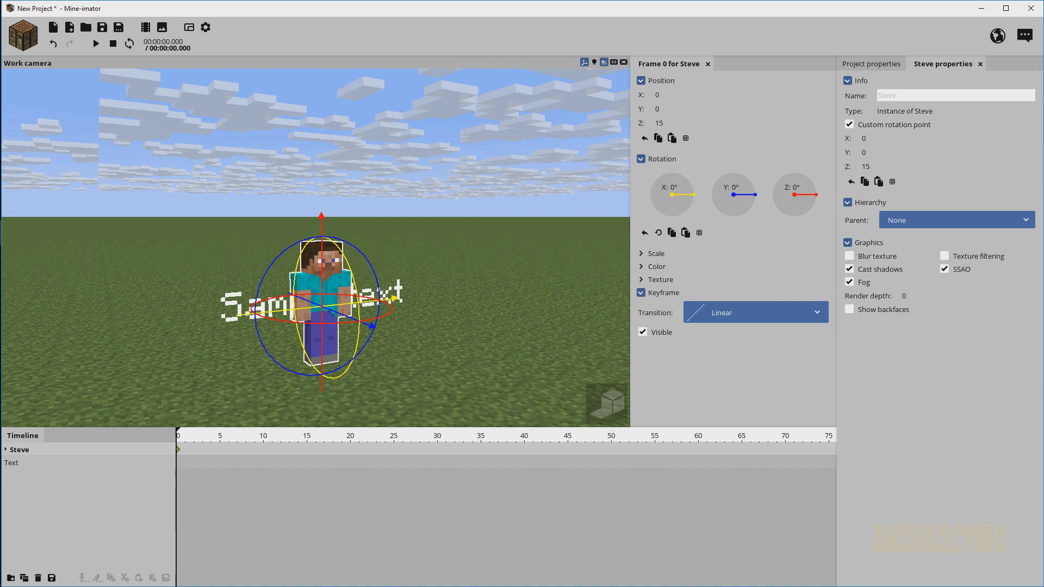
# Select the sample text and move it in front of Steve to Y 17.09
pyautogui.scroll(5, 441, 278)
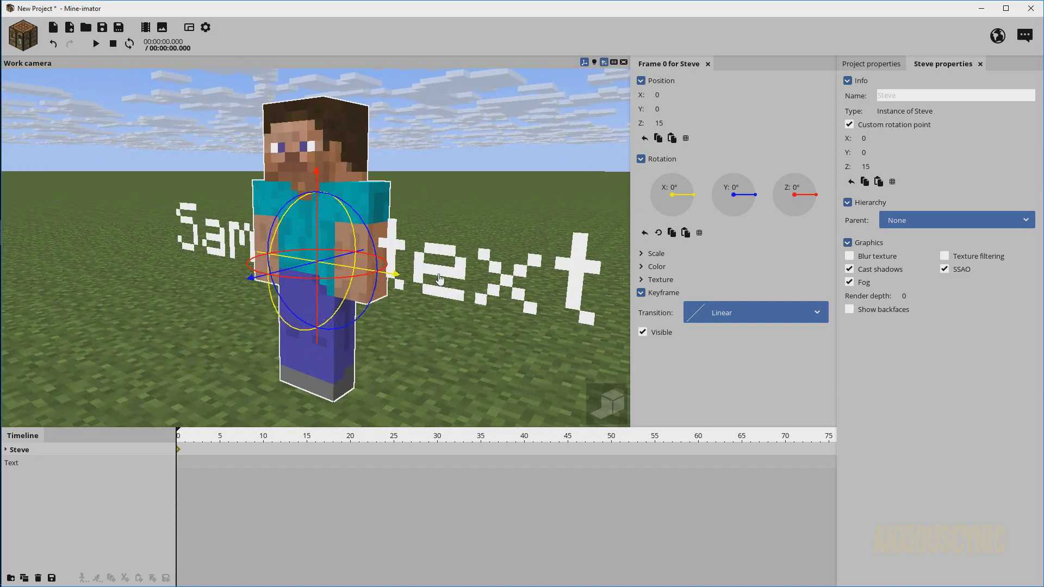
pyautogui.click(440, 277)
pyautogui.moveTo(453, 187); pyautogui.dragTo(468, 245, button='right')
pyautogui.moveTo(300, 195); pyautogui.dragTo(191, 238)
pyautogui.moveTo(303, 149); pyautogui.dragTo(381, 146)
# Enable the 3D option for the text item in the project library
pyautogui.scroll(-2, 419, 115)
pyautogui.moveTo(419, 115); pyautogui.dragTo(408, 99, button='right')
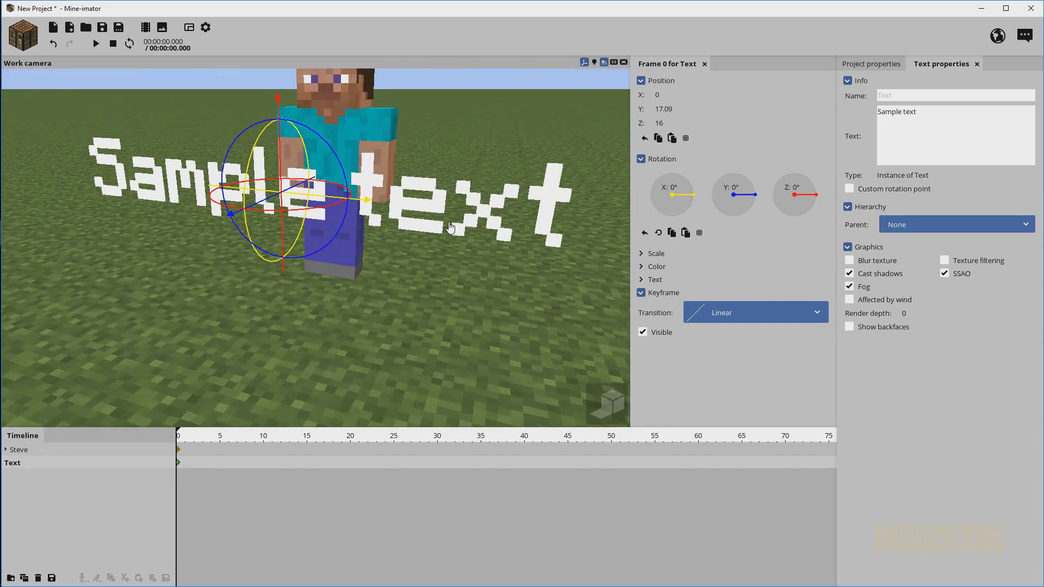
pyautogui.moveTo(450, 227); pyautogui.dragTo(442, 227, button='middle')
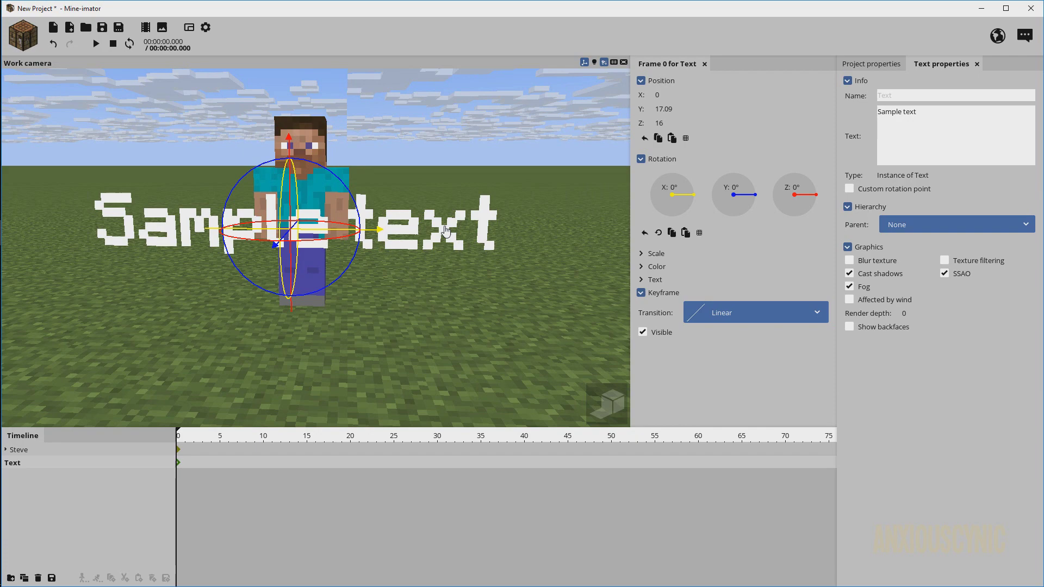
pyautogui.moveTo(443, 233); pyautogui.dragTo(469, 238, button='middle')
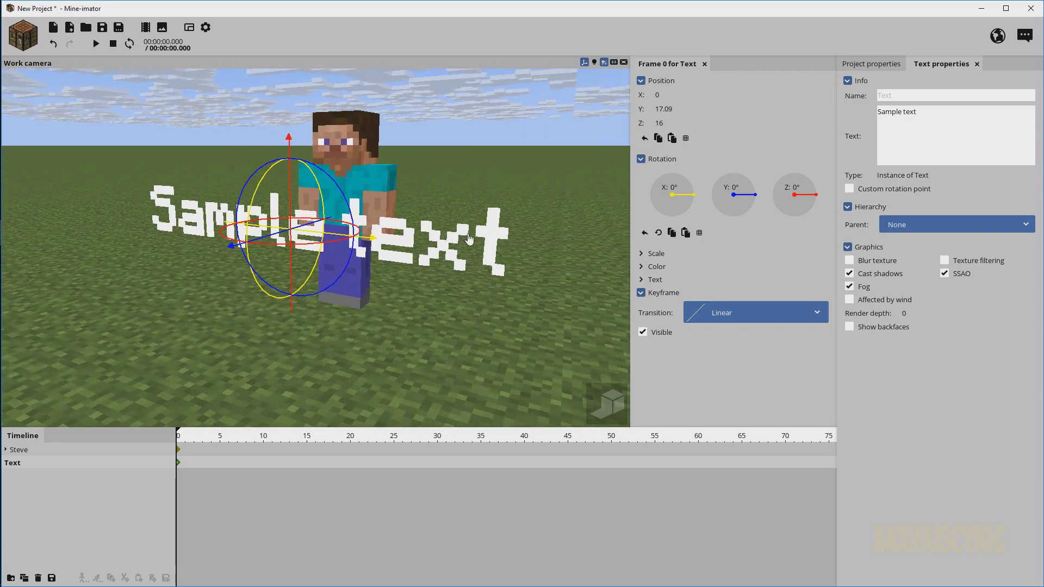
pyautogui.click(870, 65)
pyautogui.click(872, 108)
pyautogui.click(865, 95)
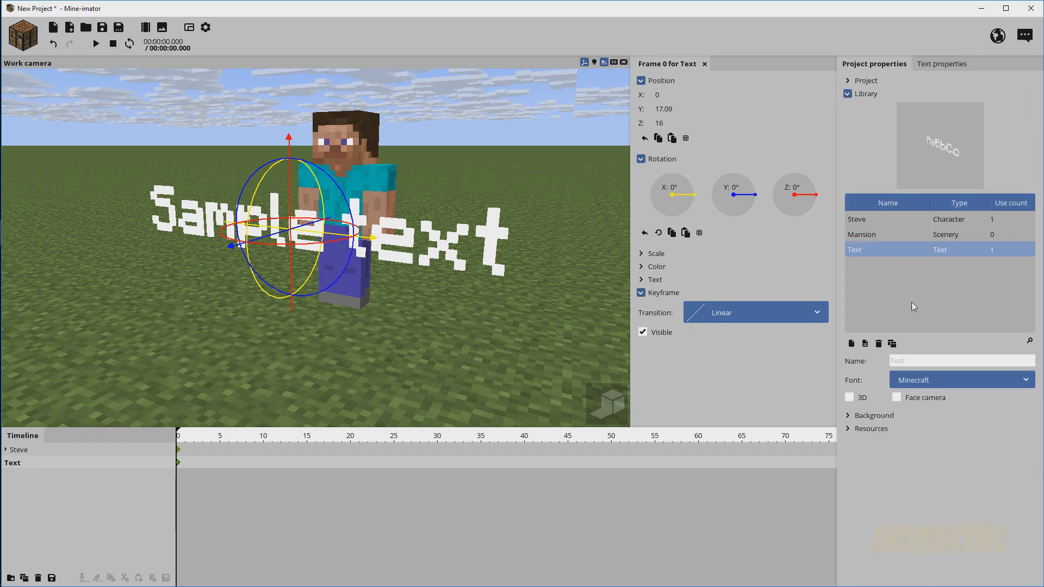
pyautogui.click(854, 397)
# Examine the thickness of the 3D sample text in front of Steve from several sides
pyautogui.moveTo(549, 250); pyautogui.dragTo(413, 225)
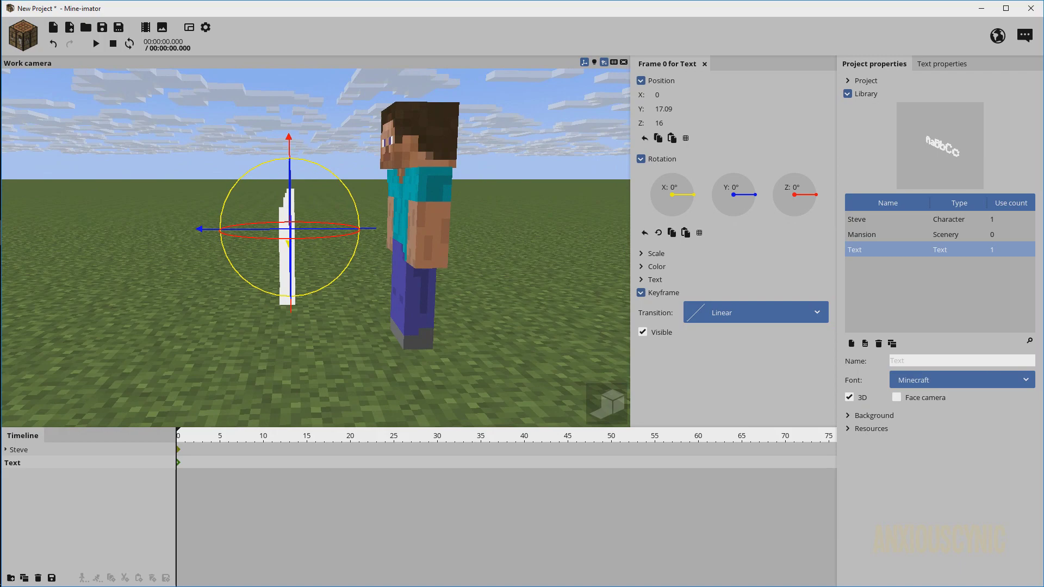
pyautogui.click(485, 238)
pyautogui.moveTo(485, 237); pyautogui.dragTo(549, 217)
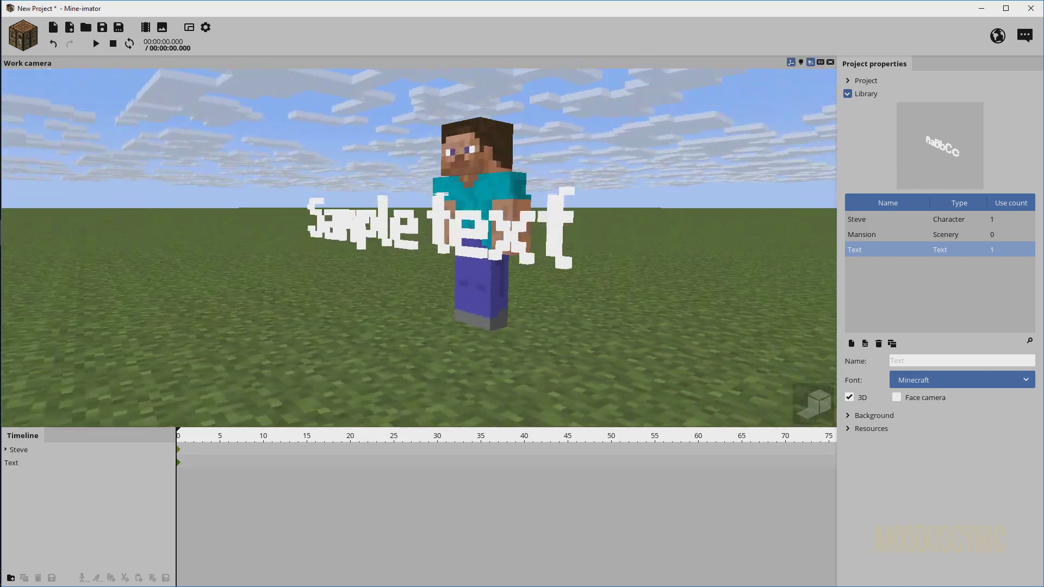
pyautogui.moveTo(598, 242); pyautogui.dragTo(340, 345, button='middle')
pyautogui.click(76, 463)
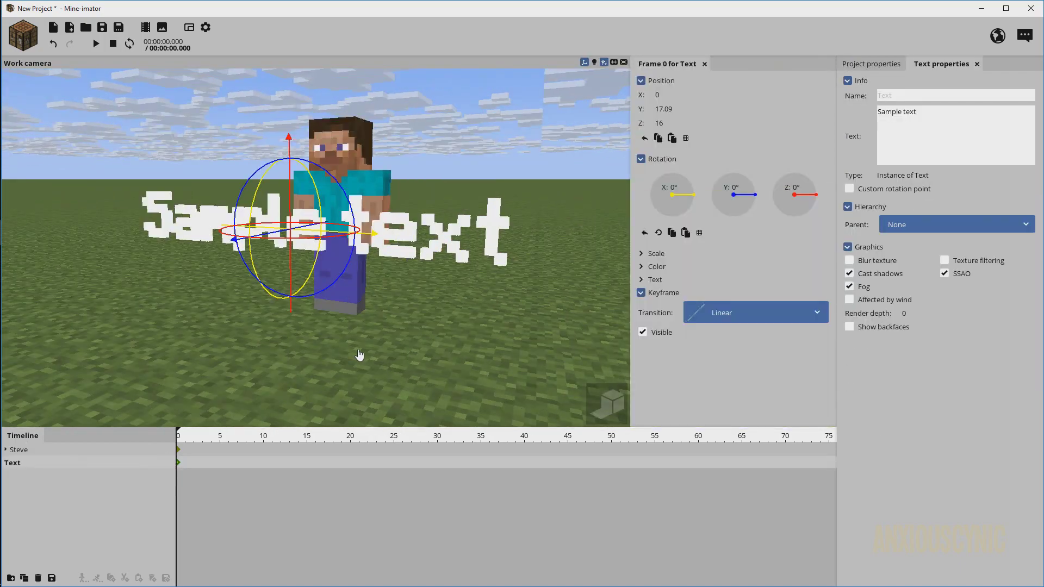
pyautogui.moveTo(470, 264); pyautogui.dragTo(446, 250, button='right')
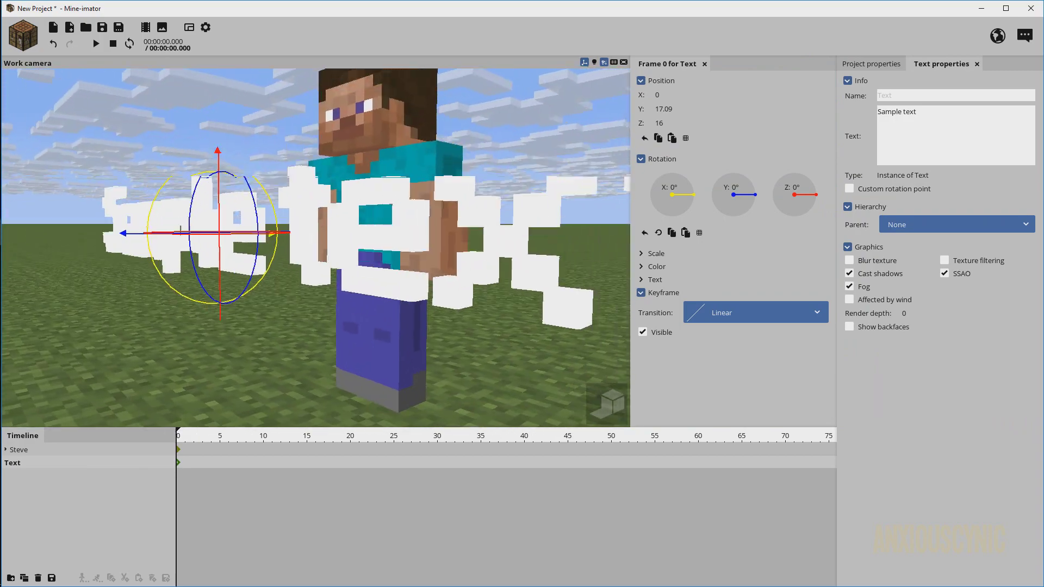
pyautogui.press('a')
pyautogui.moveTo(316, 248); pyautogui.dragTo(425, 254, button='right')
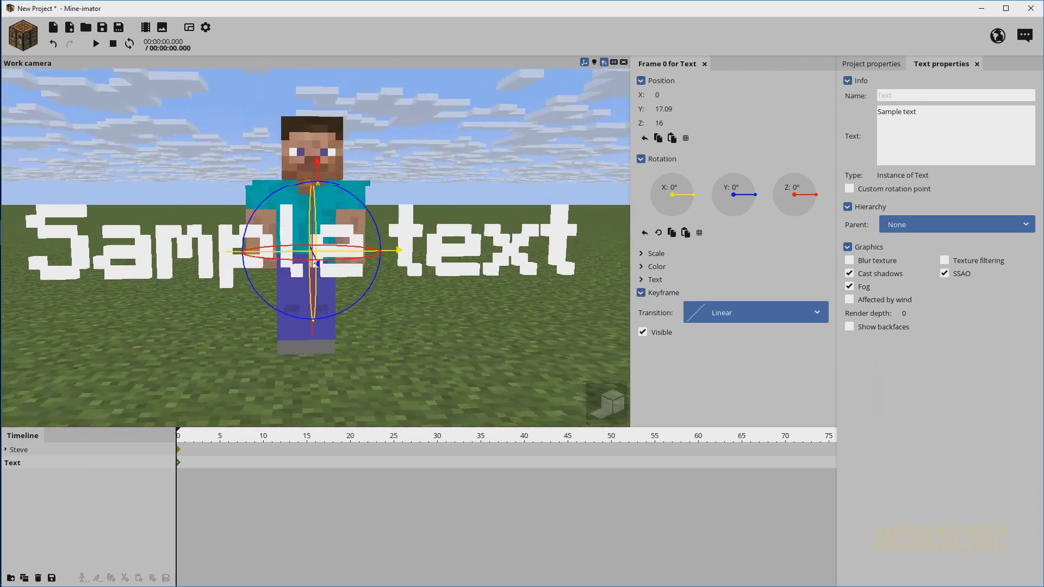
pyautogui.moveTo(318, 263); pyautogui.dragTo(466, 263, button='middle')
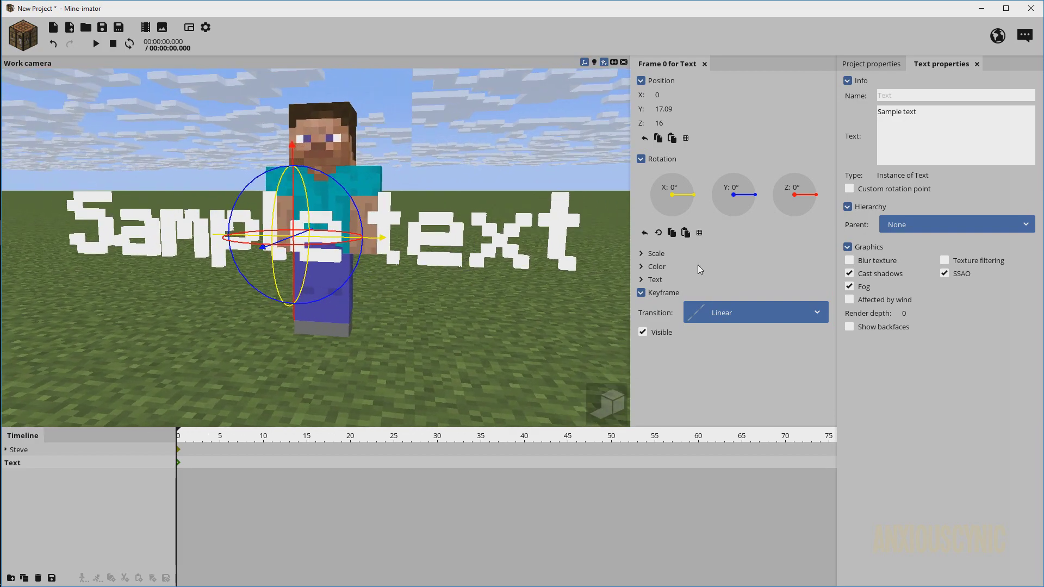
# Set the blend color of the 3D sample text to red
pyautogui.click(663, 269)
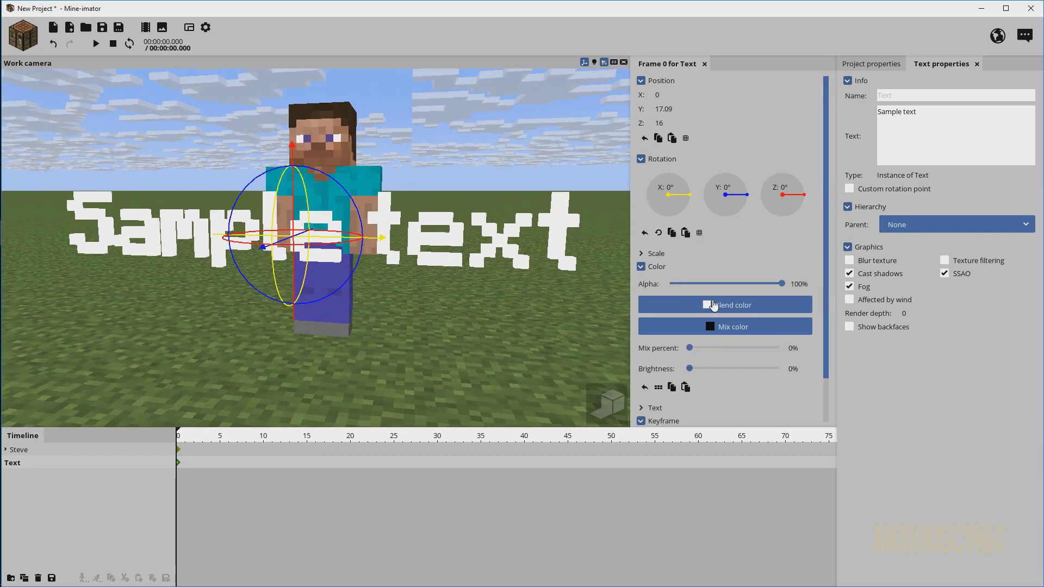
pyautogui.click(715, 307)
pyautogui.moveTo(491, 294); pyautogui.dragTo(521, 253)
pyautogui.click(520, 371)
pyautogui.click(603, 408)
pyautogui.moveTo(521, 253); pyautogui.dragTo(498, 234, button='middle')
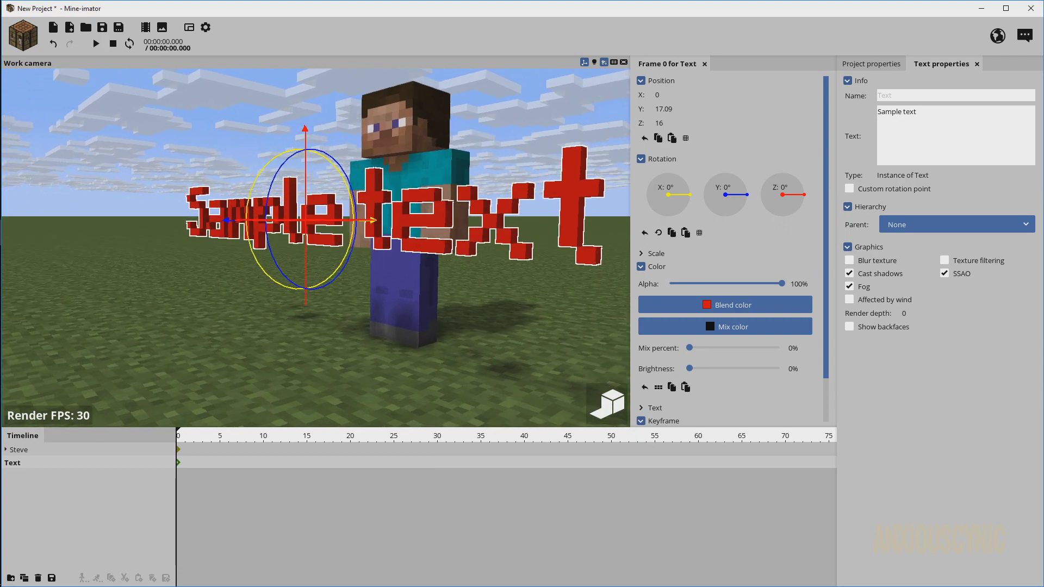
# Unlink the sample text's scale axes and set its scale to X 1.78, Y 8.40 and Z 2.21
pyautogui.click(653, 256)
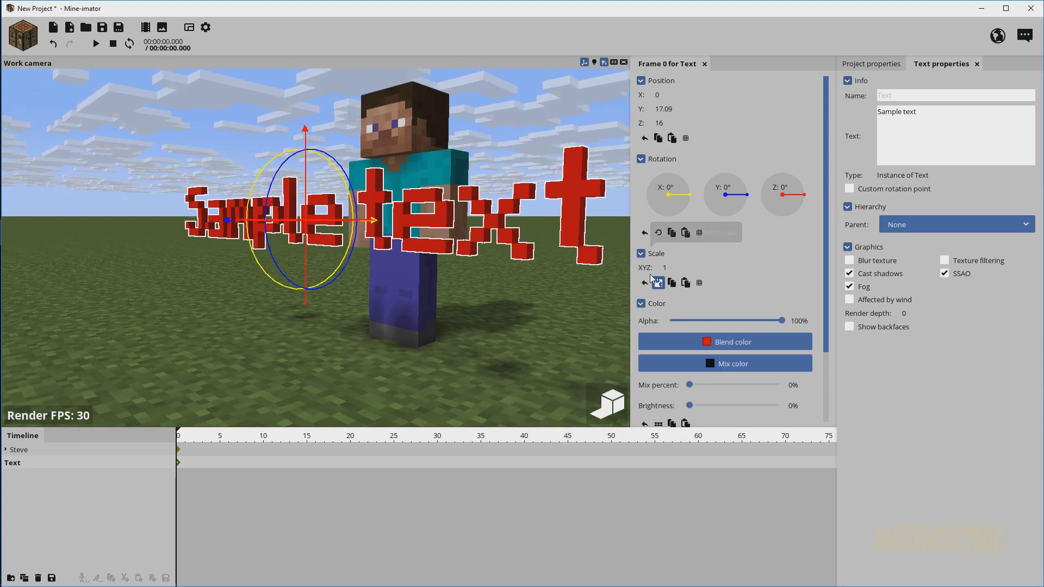
pyautogui.click(659, 285)
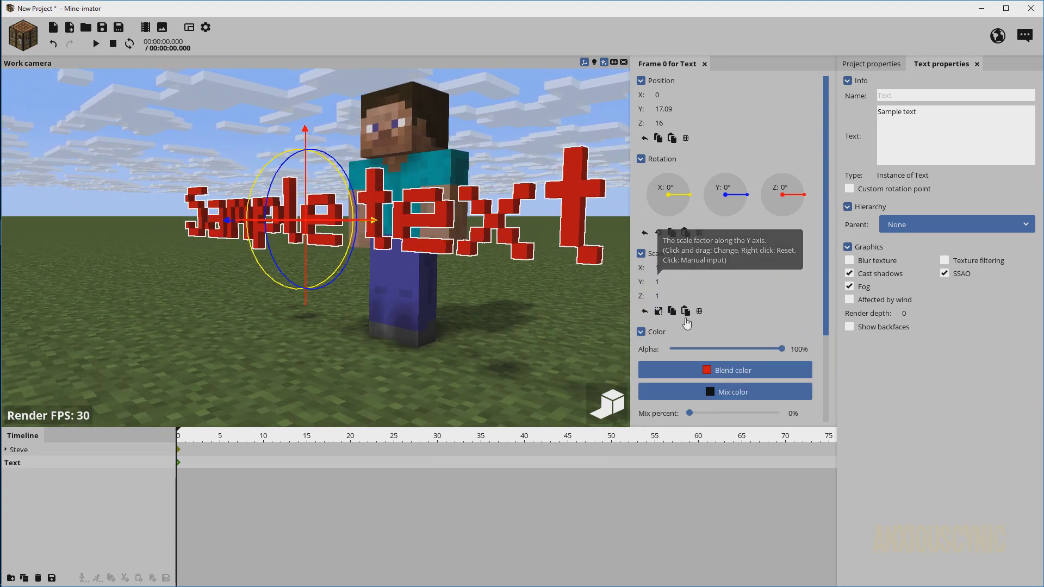
pyautogui.moveTo(454, 230); pyautogui.dragTo(430, 256)
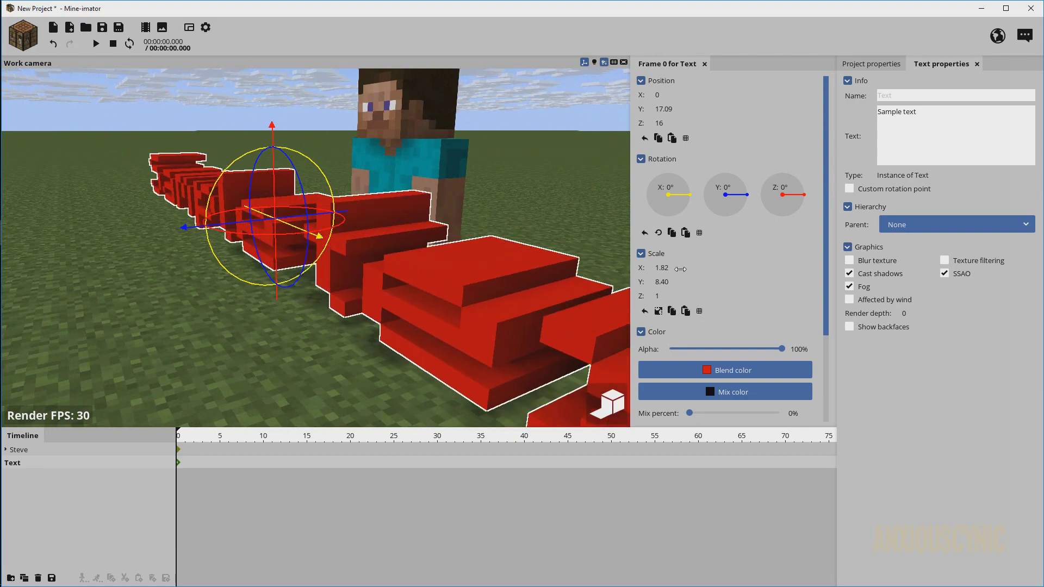
pyautogui.moveTo(680, 270); pyautogui.dragTo(681, 294)
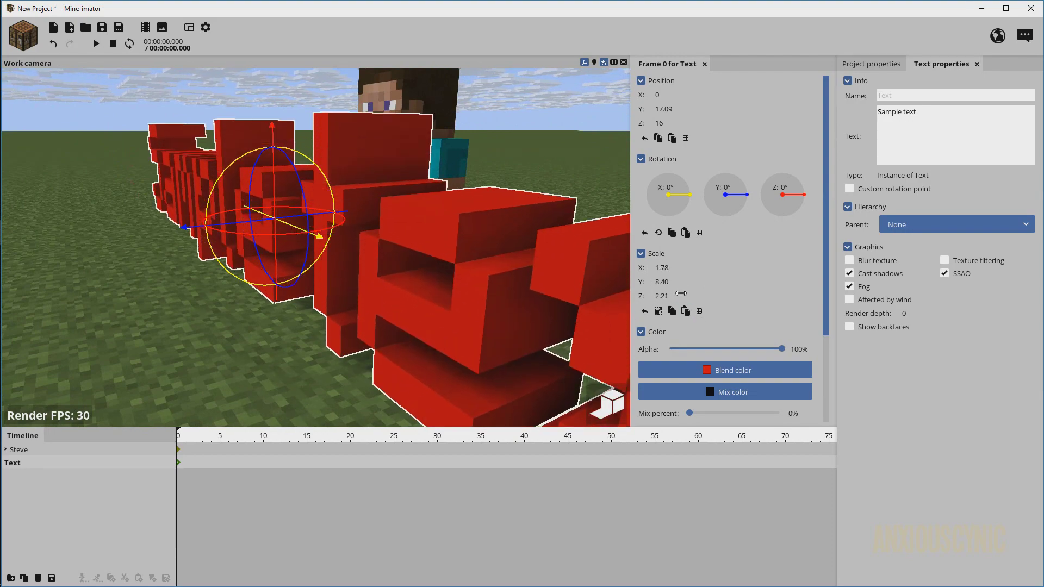
# View the enlarged red text from the front and save the project
pyautogui.moveTo(430, 245)
pyautogui.mouseDown()
pyautogui.moveTo(524, 243)
pyautogui.moveTo(435, 246)
pyautogui.mouseUp()
pyautogui.scroll(-4, 524, 243)
pyautogui.moveTo(316, 247); pyautogui.dragTo(315, 247, button='right')
pyautogui.moveTo(571, 209); pyautogui.dragTo(475, 264)
pyautogui.moveTo(460, 275); pyautogui.dragTo(476, 272, button='right')
pyautogui.moveTo(476, 272); pyautogui.dragTo(466, 269)
pyautogui.hotkey('ctrl', 's')
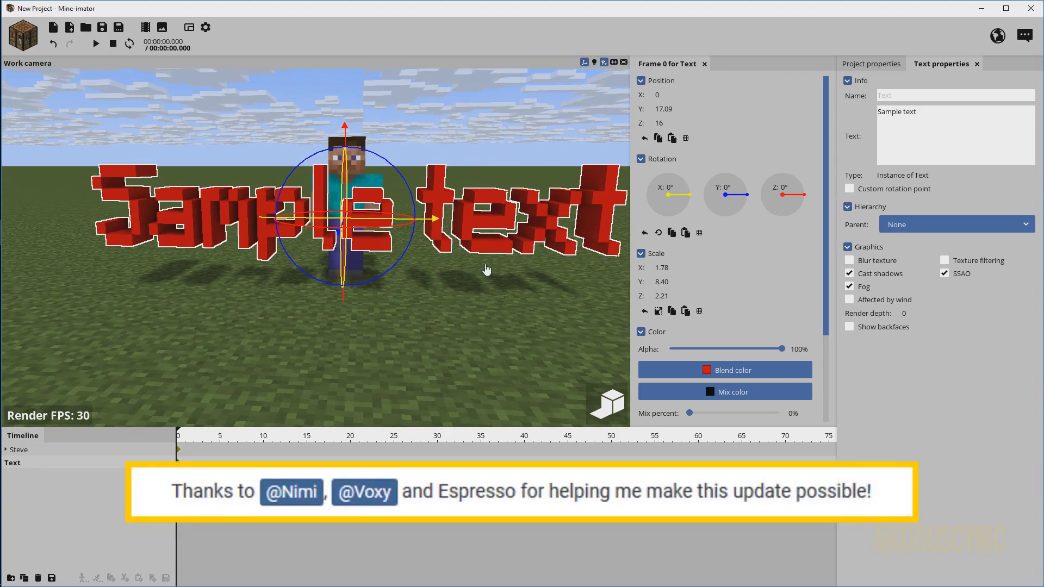
pyautogui.moveTo(489, 271); pyautogui.dragTo(489, 270, button='right')
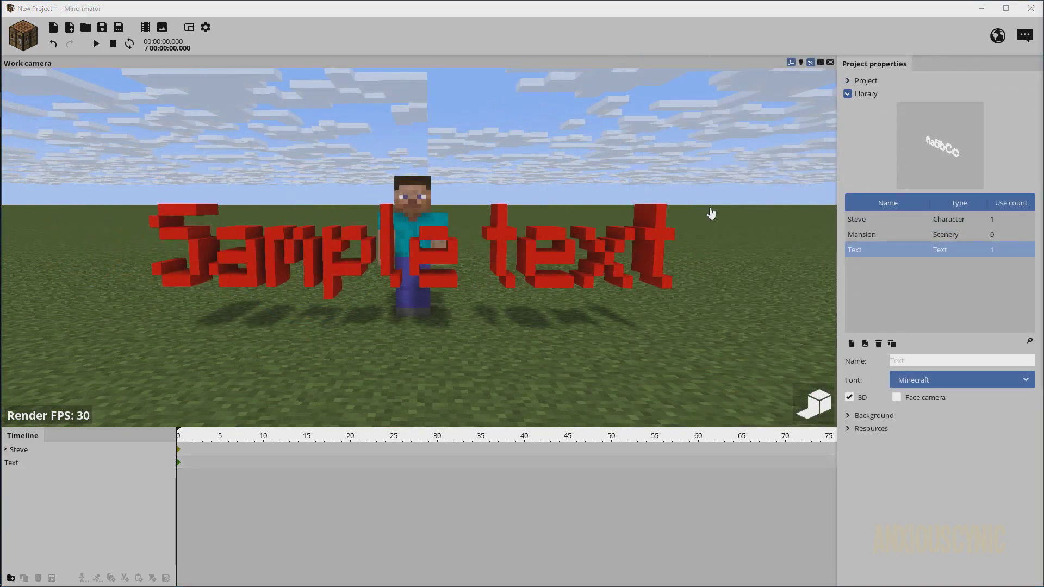
# Select the red sample text at frame 5 and show the text and font options of its keyframe settings
pyautogui.click(531, 262)
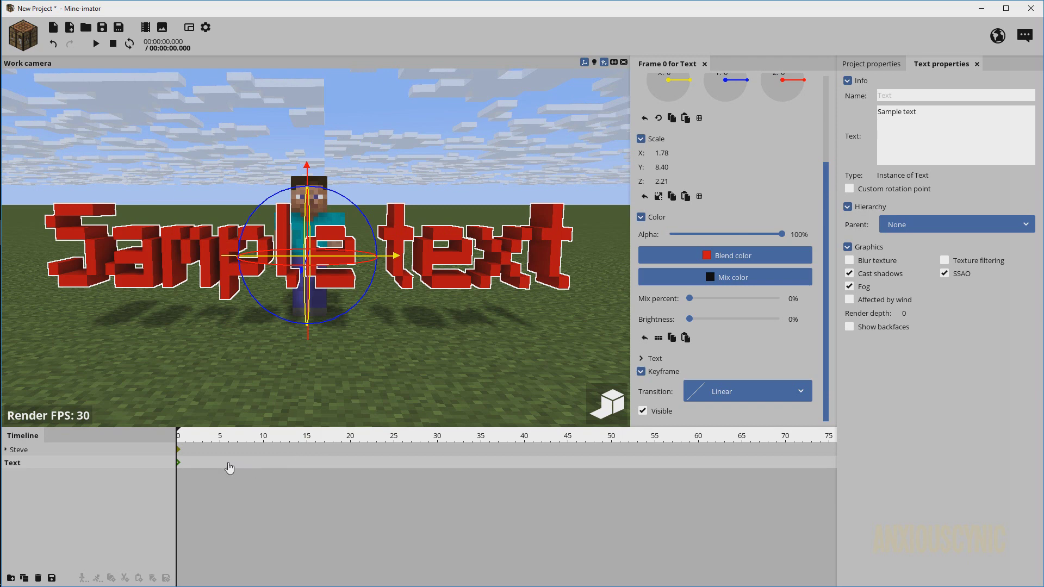
pyautogui.click(220, 469)
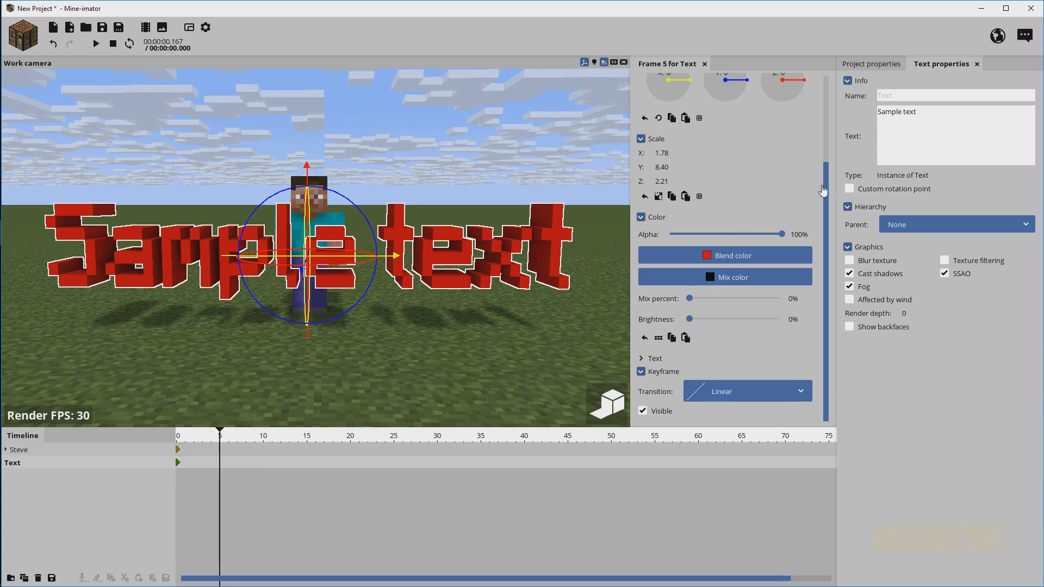
pyautogui.moveTo(826, 186); pyautogui.dragTo(830, 146)
pyautogui.scroll(2, 831, 150)
pyautogui.scroll(-3, 831, 151)
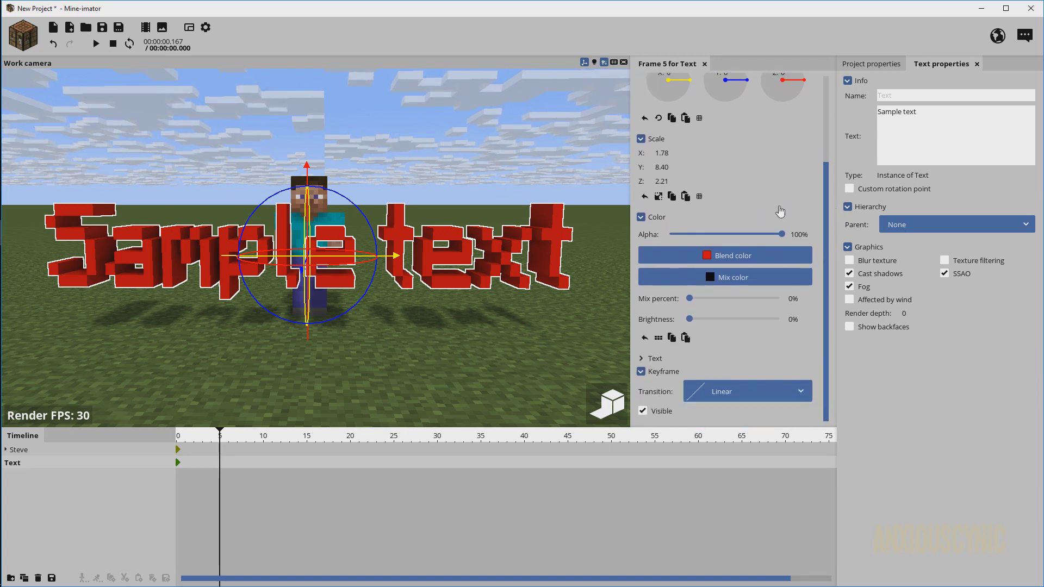
pyautogui.click(642, 139)
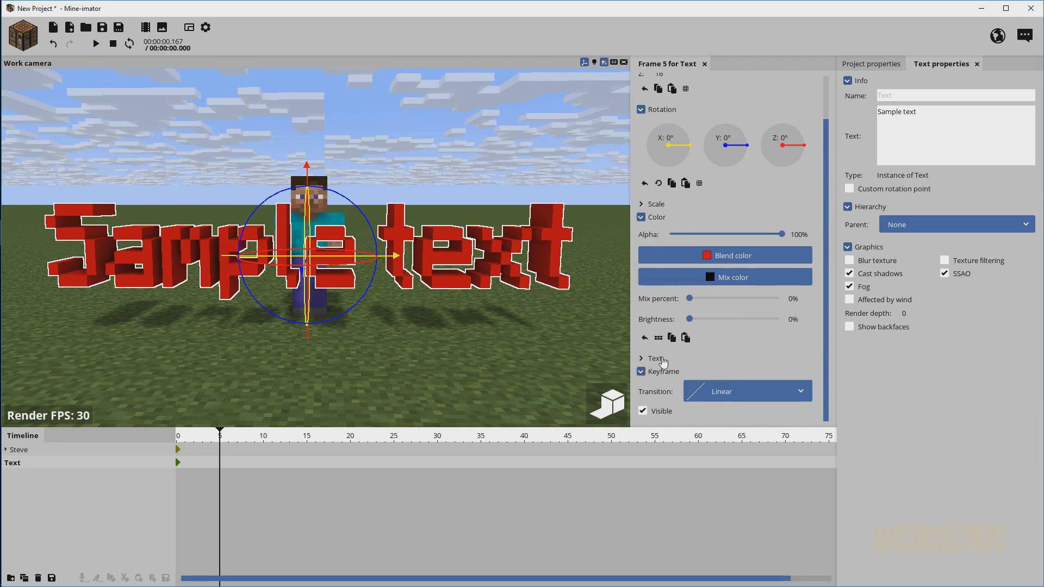
pyautogui.click(642, 360)
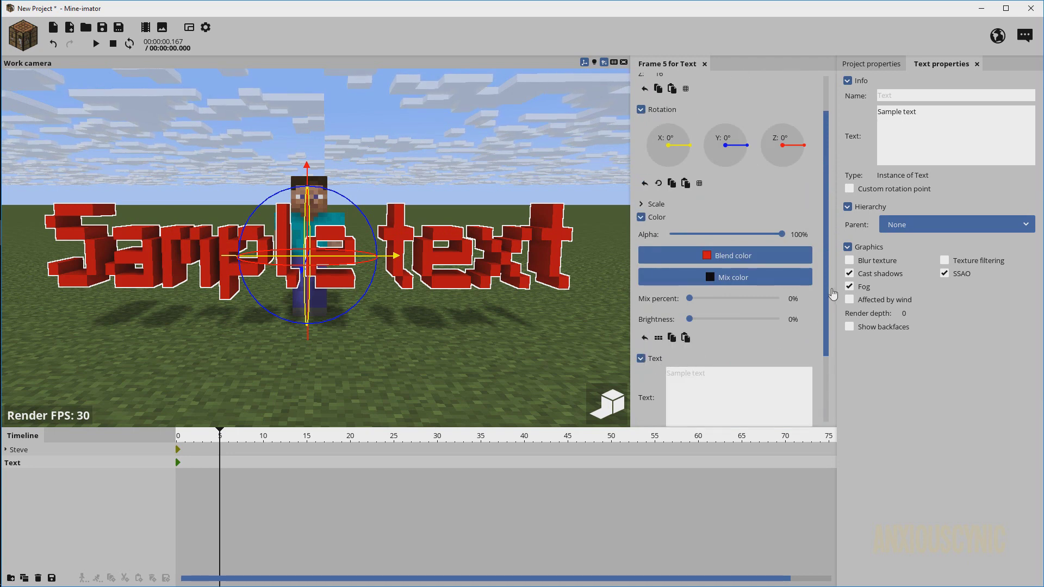
pyautogui.scroll(-3, 690, 304)
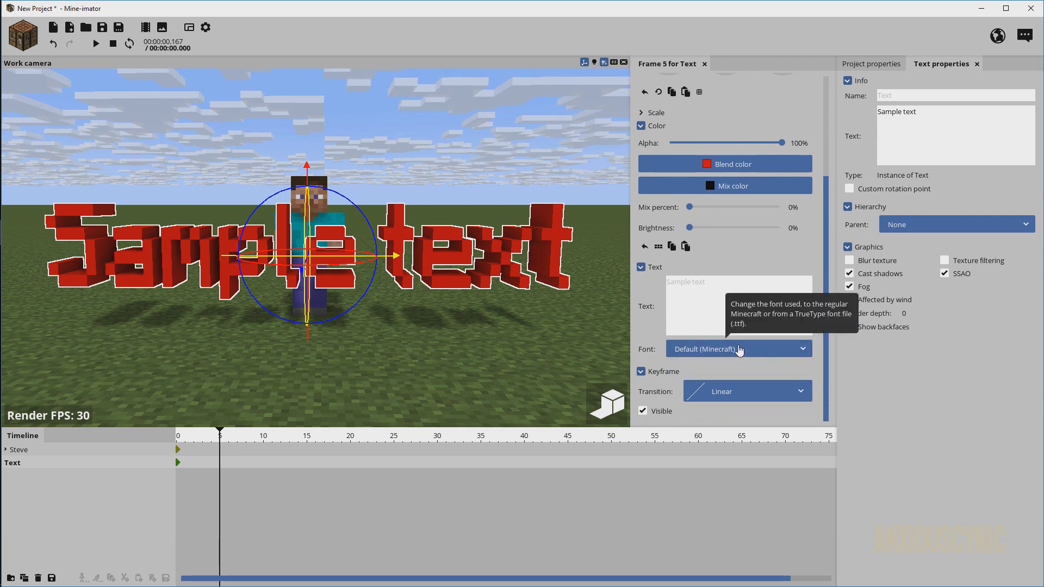
# Keyframe the text object at frame 15 with the wording "is"
pyautogui.moveTo(192, 438); pyautogui.dragTo(307, 448)
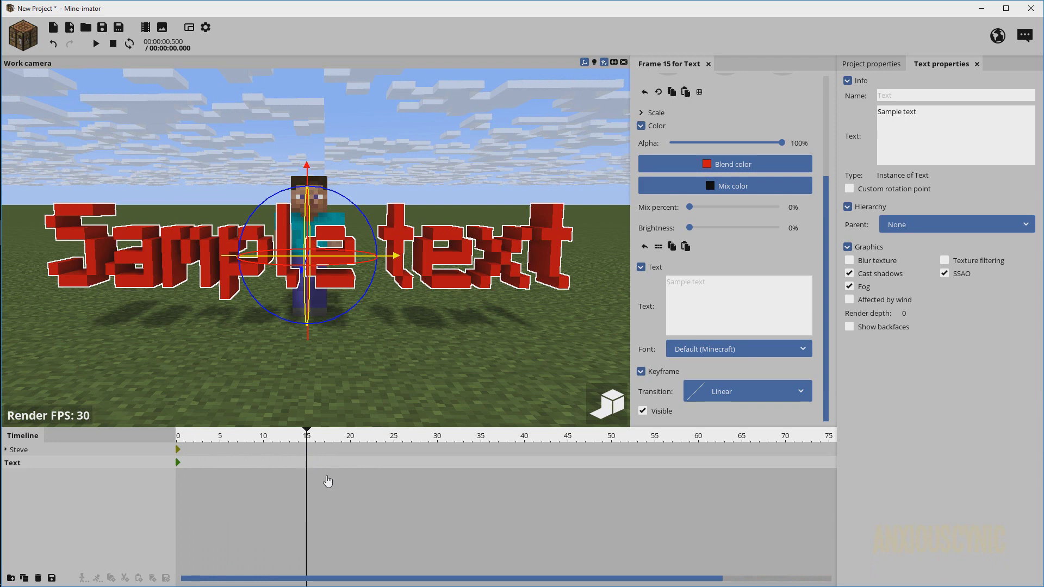
pyautogui.click(876, 65)
pyautogui.click(865, 81)
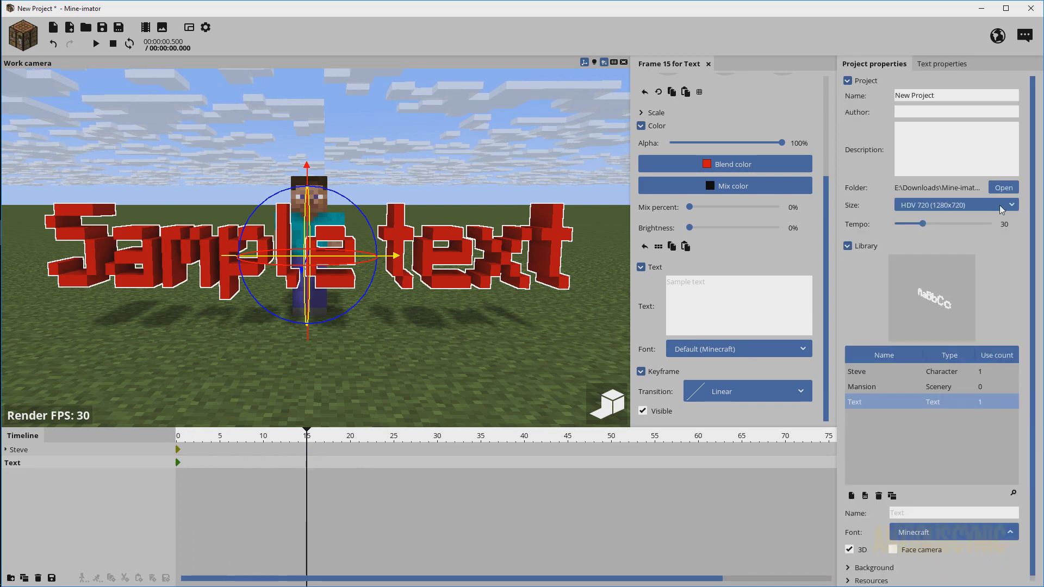
pyautogui.click(865, 80)
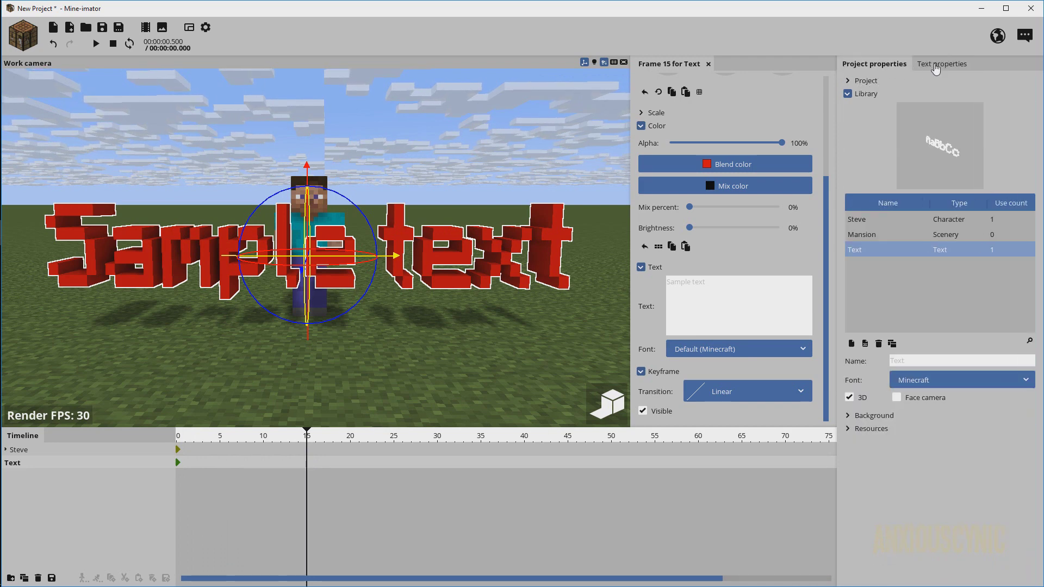
pyautogui.click(724, 294)
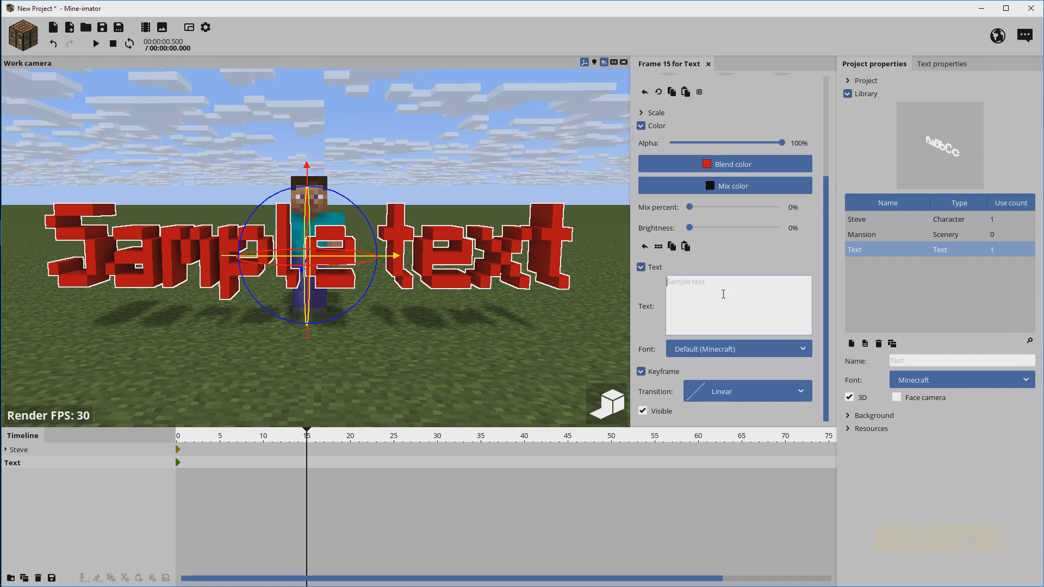
pyautogui.write('is')
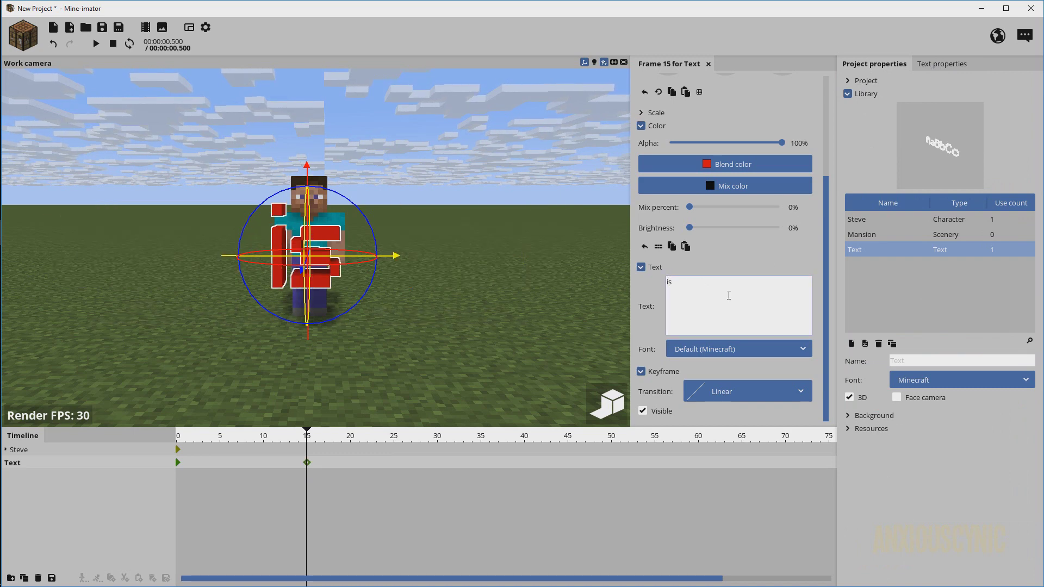
# Keyframe the text object at frame 30 with the wording "coooool!"
pyautogui.click(441, 442)
pyautogui.click(698, 300)
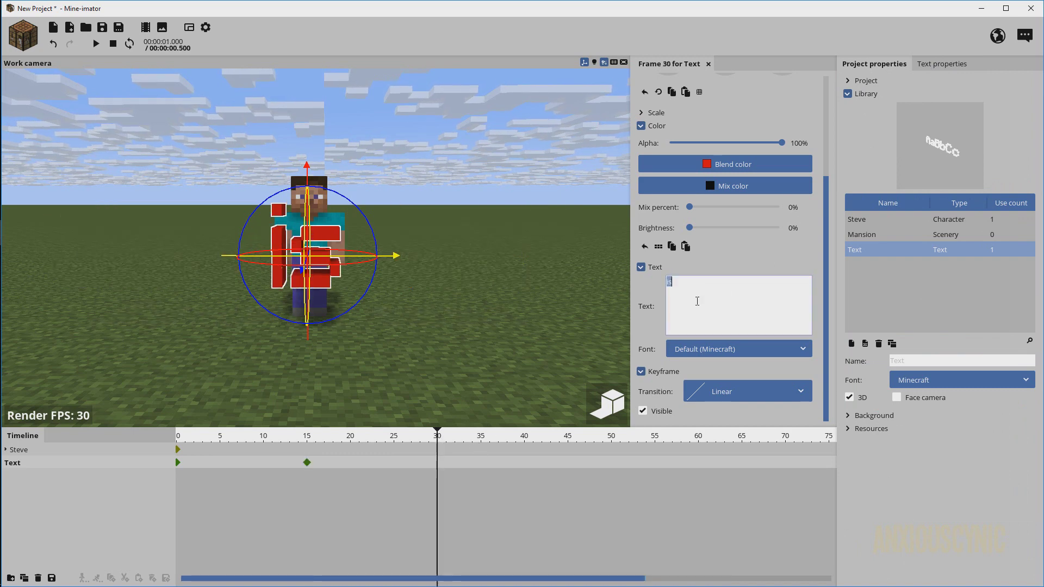
pyautogui.write('coooo')
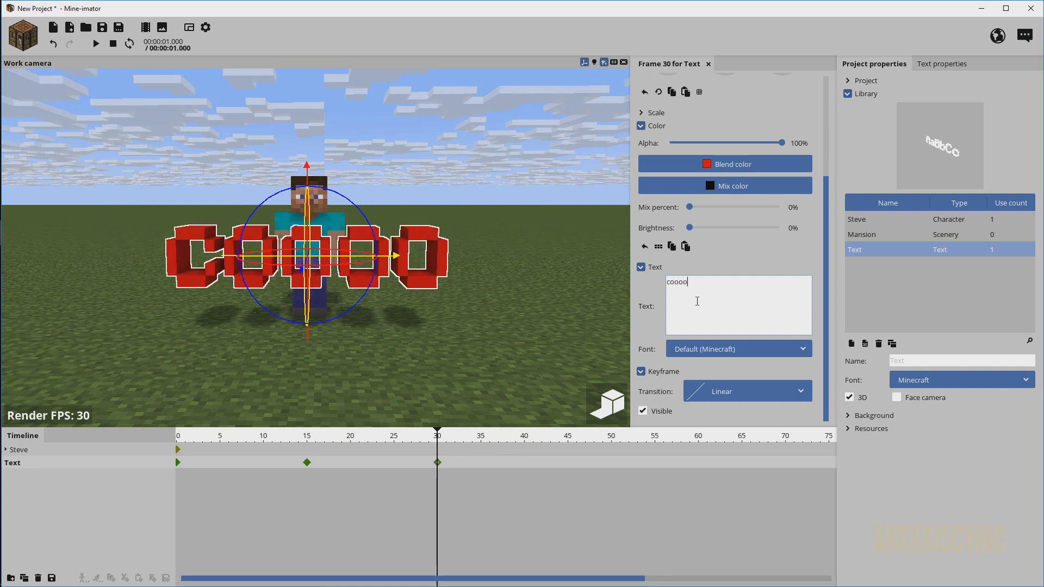
pyautogui.write('ol!')
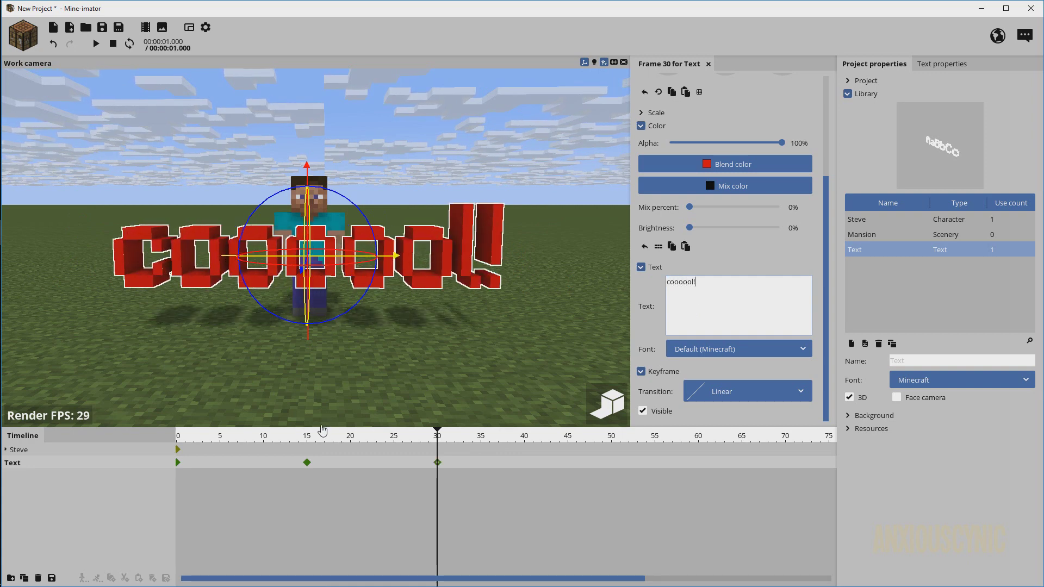
# Play the text animation from the start twice and scrub through its keyframes to frame 33
pyautogui.moveTo(318, 435); pyautogui.dragTo(182, 447)
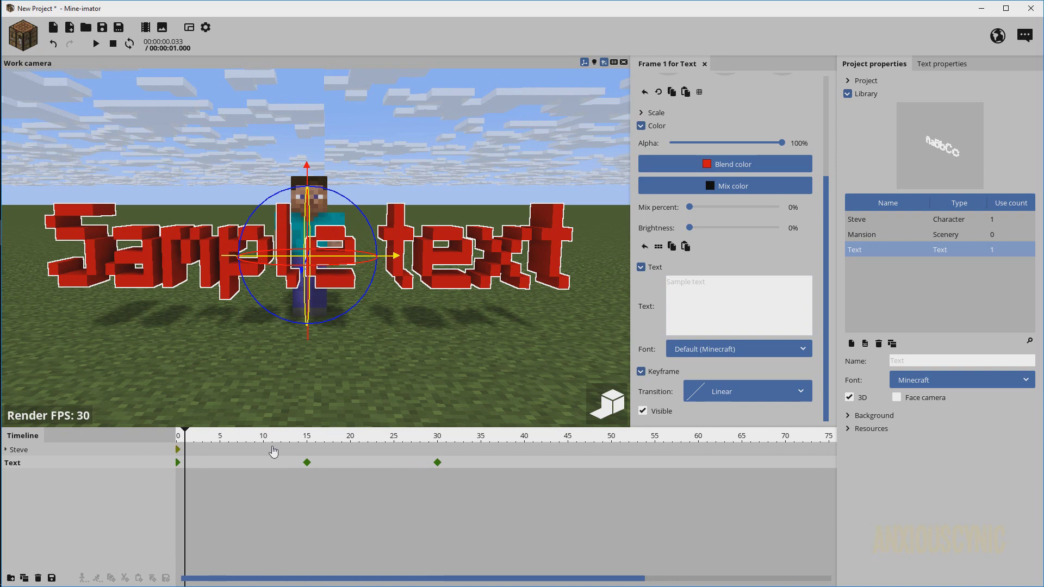
pyautogui.press('space')
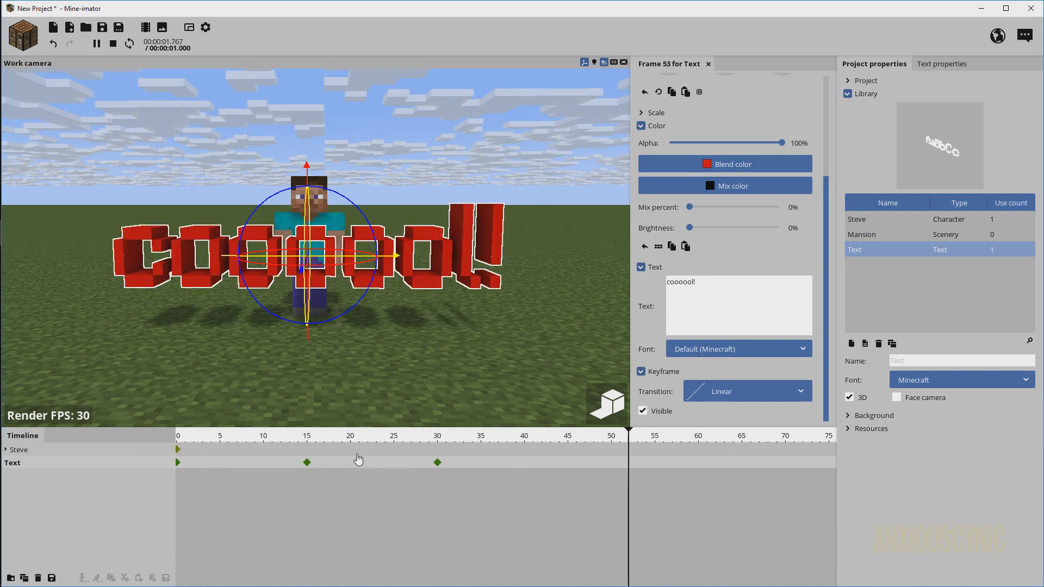
pyautogui.press('space')
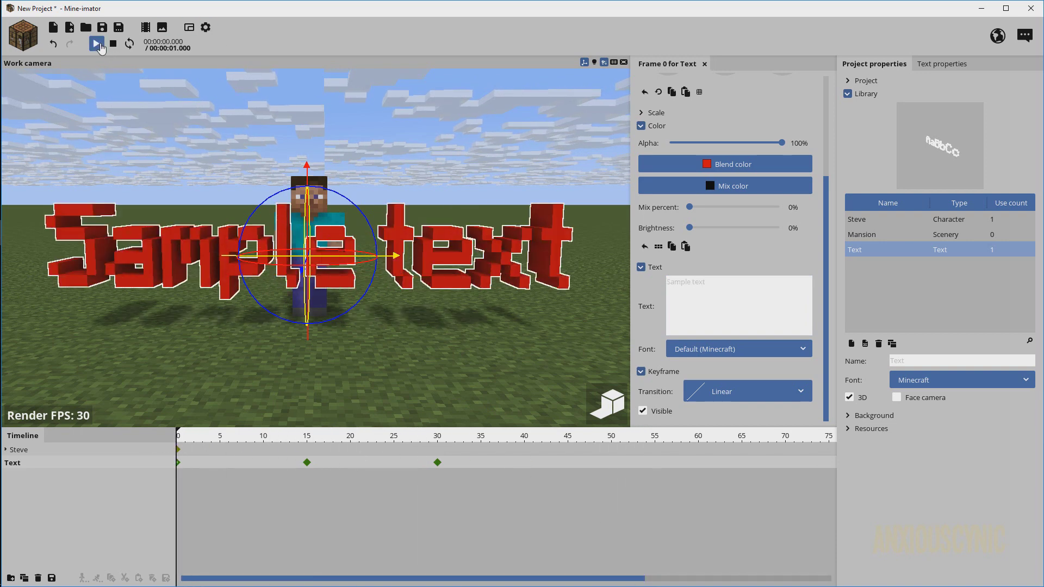
pyautogui.click(96, 43)
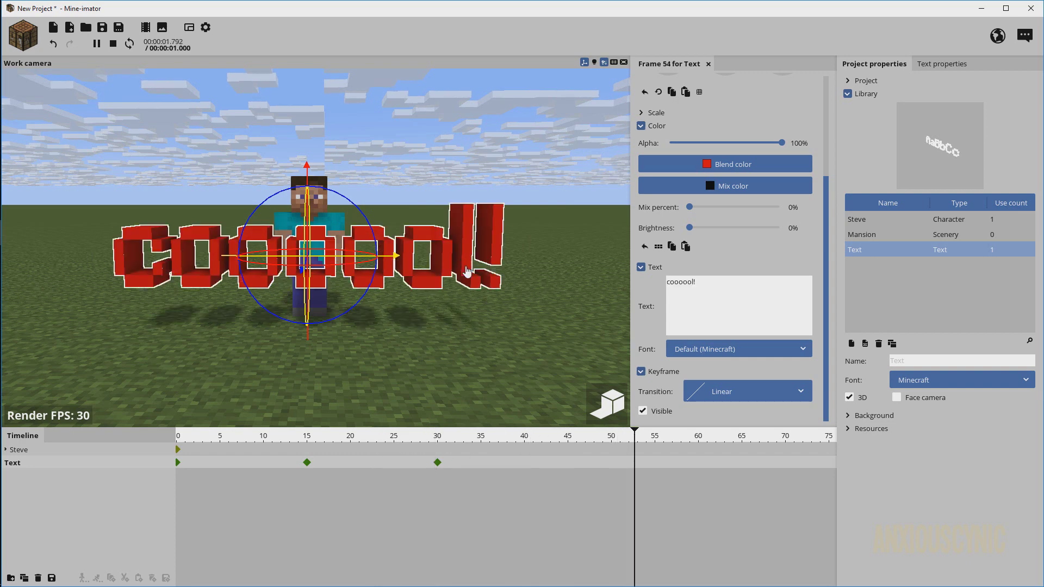
pyautogui.hotkey('shift', 'space')
pyautogui.moveTo(299, 438); pyautogui.dragTo(464, 438)
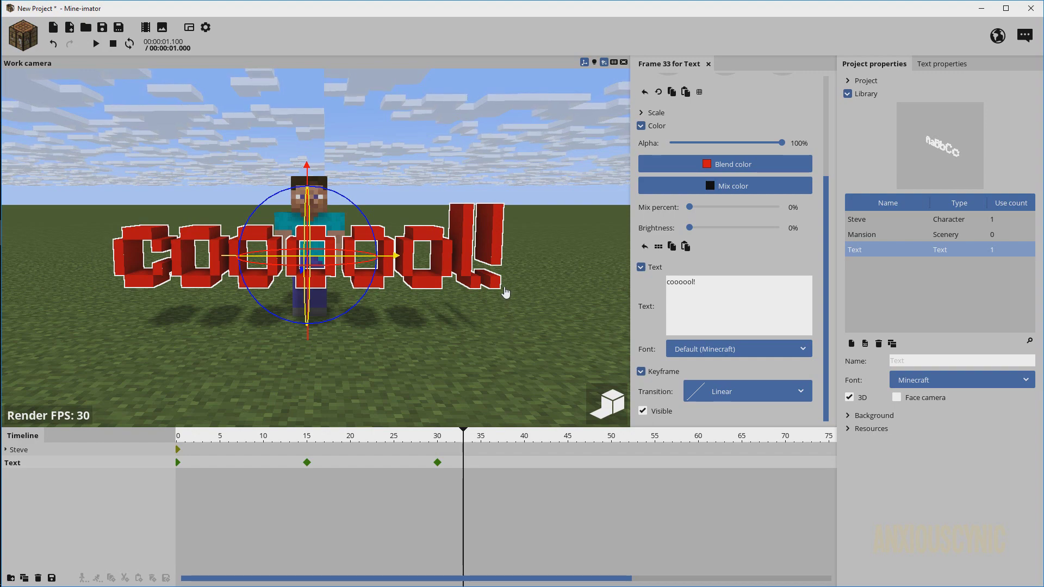
# Deselect the text and examine the red 3D lettering in front of Steve from several angles
pyautogui.moveTo(520, 240); pyautogui.dragTo(483, 206)
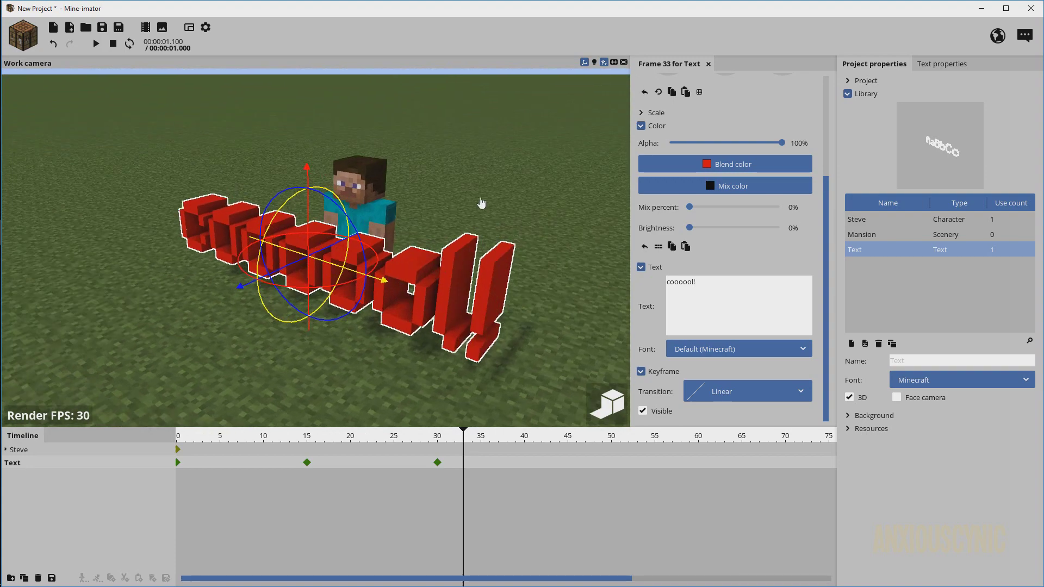
pyautogui.click(482, 205)
pyautogui.moveTo(462, 285); pyautogui.dragTo(517, 226)
pyautogui.moveTo(468, 280); pyautogui.dragTo(468, 279, button='middle')
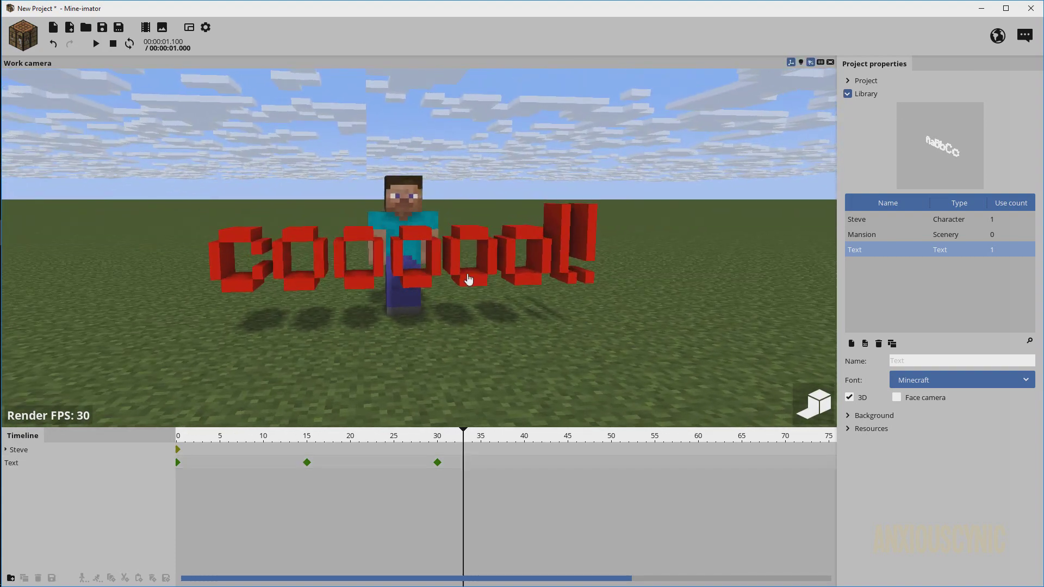
pyautogui.moveTo(469, 280); pyautogui.dragTo(483, 290, button='middle')
pyautogui.moveTo(479, 308); pyautogui.dragTo(429, 304)
pyautogui.moveTo(513, 289); pyautogui.dragTo(432, 287, button='middle')
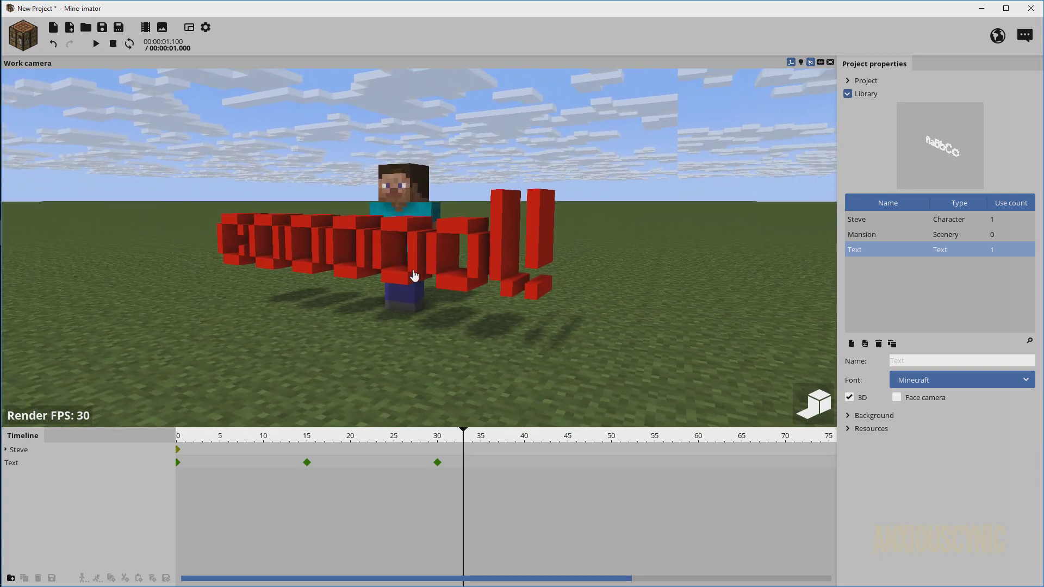
pyautogui.moveTo(415, 276)
pyautogui.mouseDown()
pyautogui.moveTo(485, 284)
pyautogui.moveTo(460, 272)
pyautogui.moveTo(387, 289)
pyautogui.moveTo(416, 291)
pyautogui.moveTo(419, 272)
pyautogui.moveTo(438, 272)
pyautogui.moveTo(436, 256)
pyautogui.moveTo(415, 259)
pyautogui.moveTo(452, 261)
pyautogui.moveTo(389, 275)
pyautogui.moveTo(421, 264)
pyautogui.mouseUp()
pyautogui.scroll(-3, 420, 273)
pyautogui.scroll(2, 435, 256)
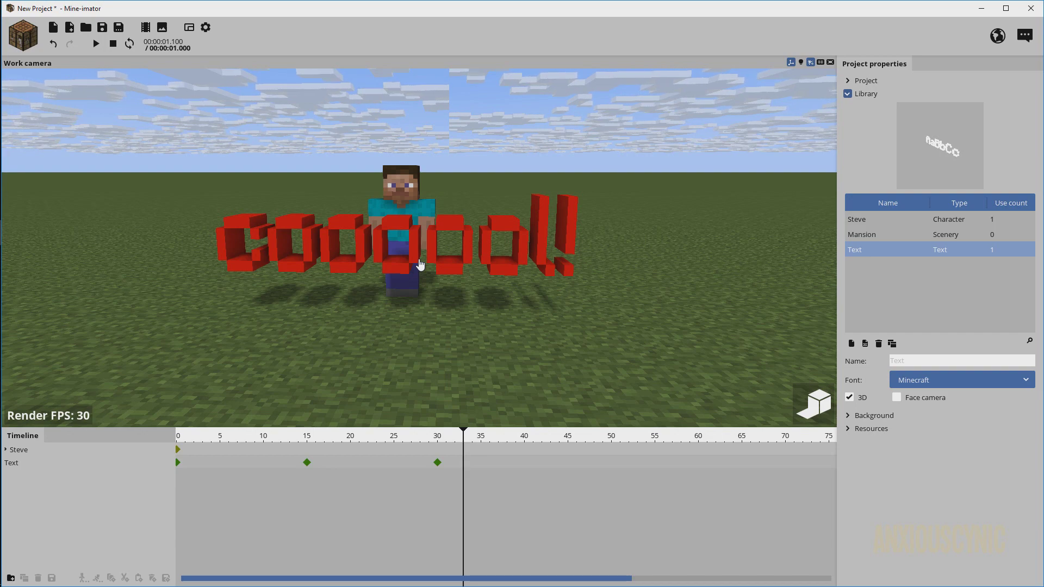
pyautogui.moveTo(467, 285); pyautogui.dragTo(465, 272)
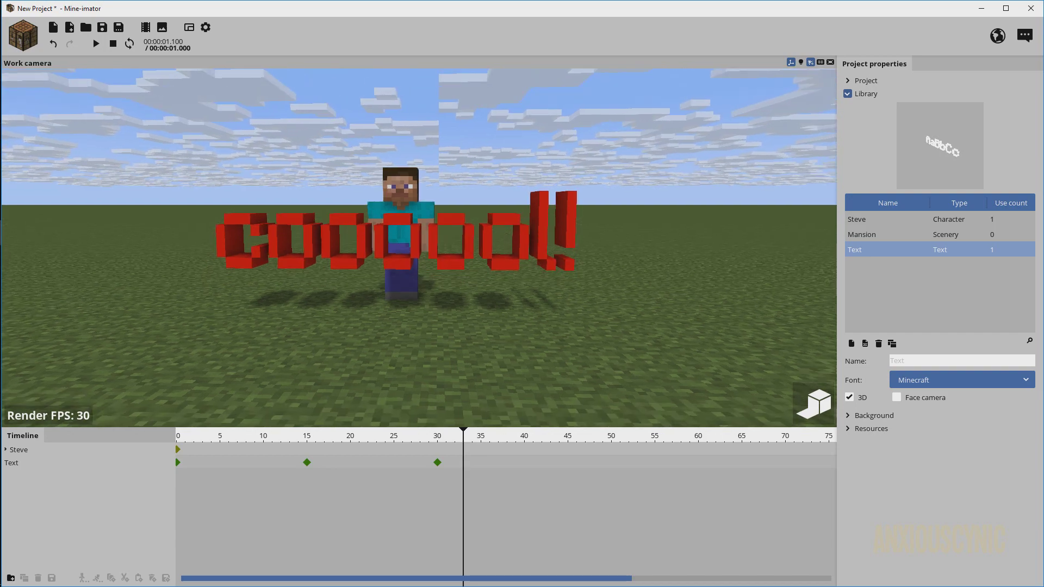